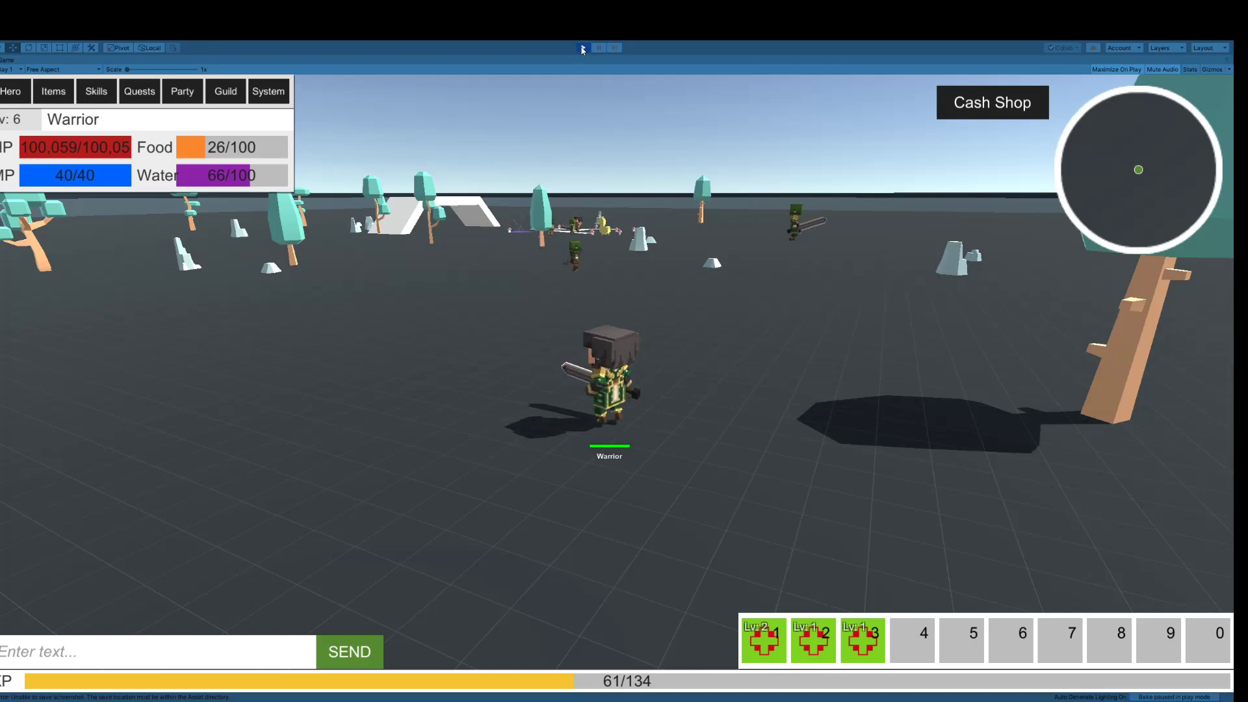
# - Stop play mode and replace the Monster Activity Component on OrcArcher No AI yet with a Behavior Tree component
pyautogui.click(582, 48)
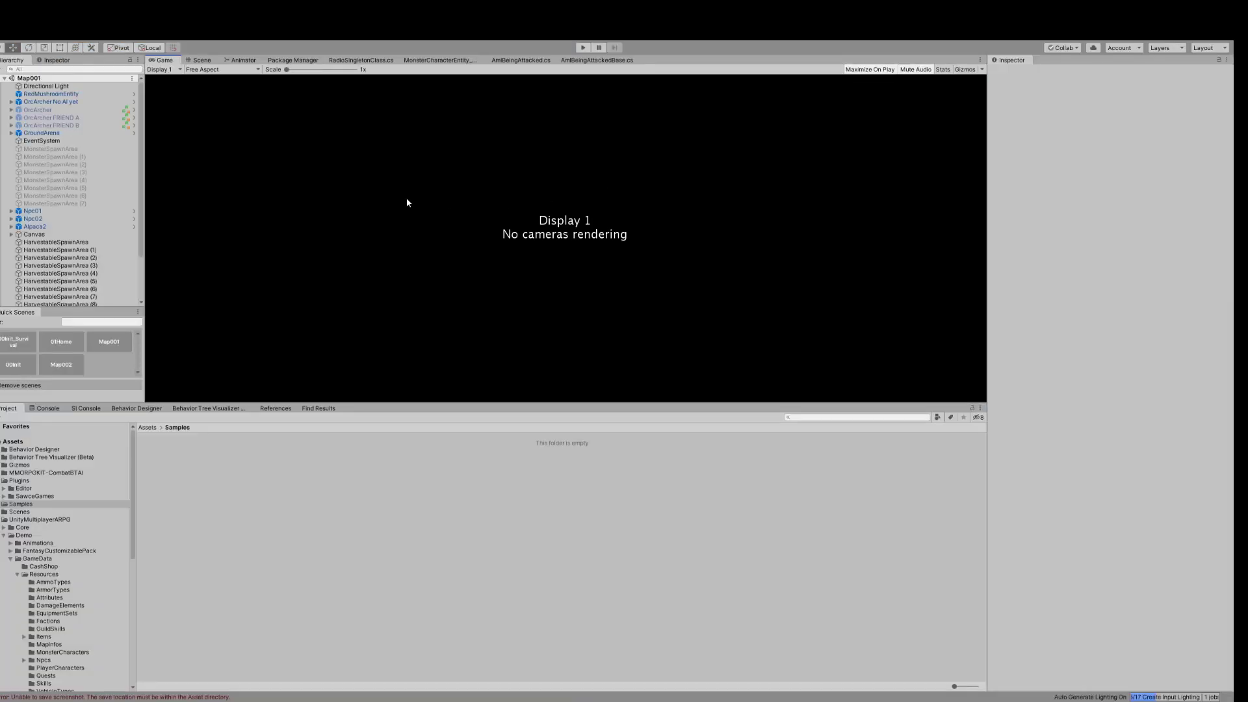
pyautogui.click(68, 103)
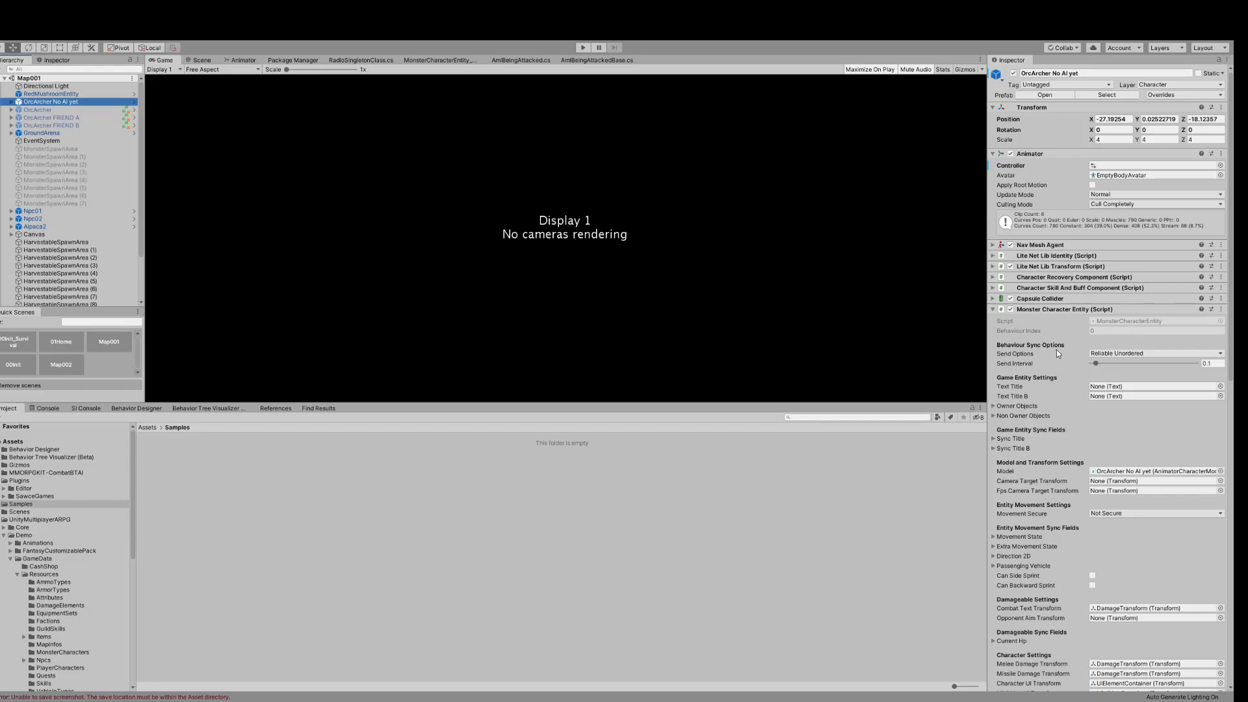
pyautogui.scroll(-15, 1053, 244)
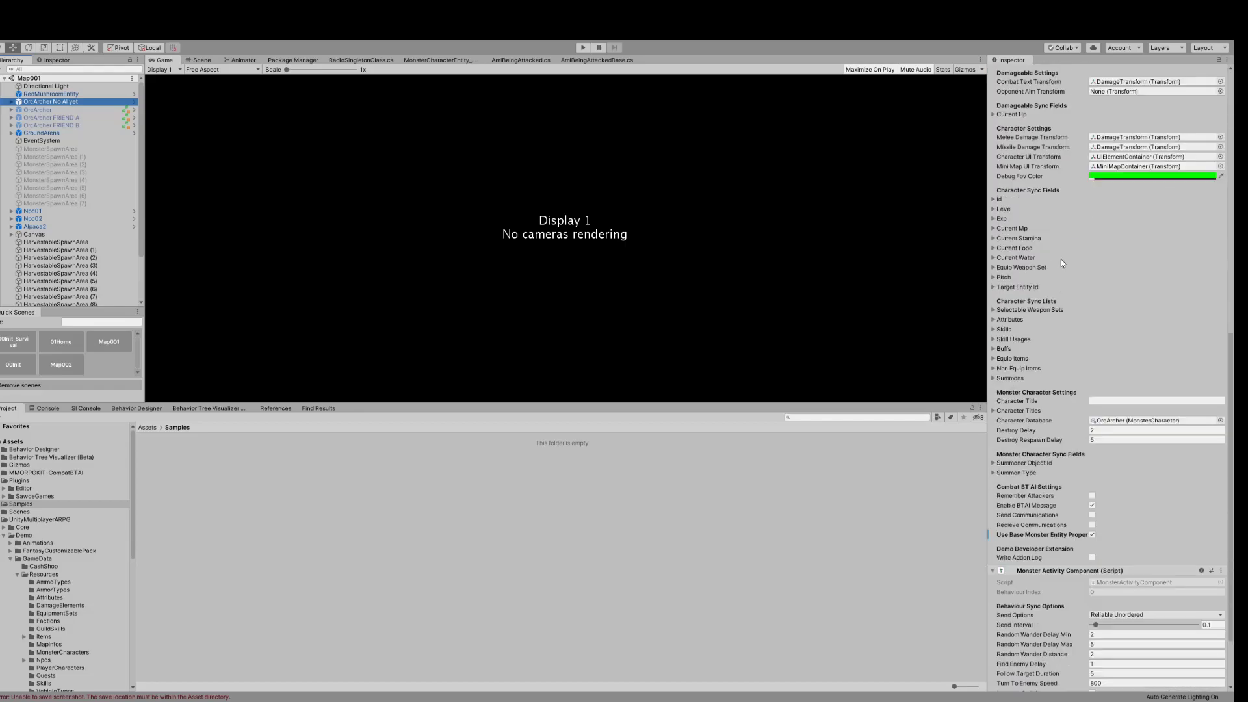
pyautogui.scroll(-3, 1081, 407)
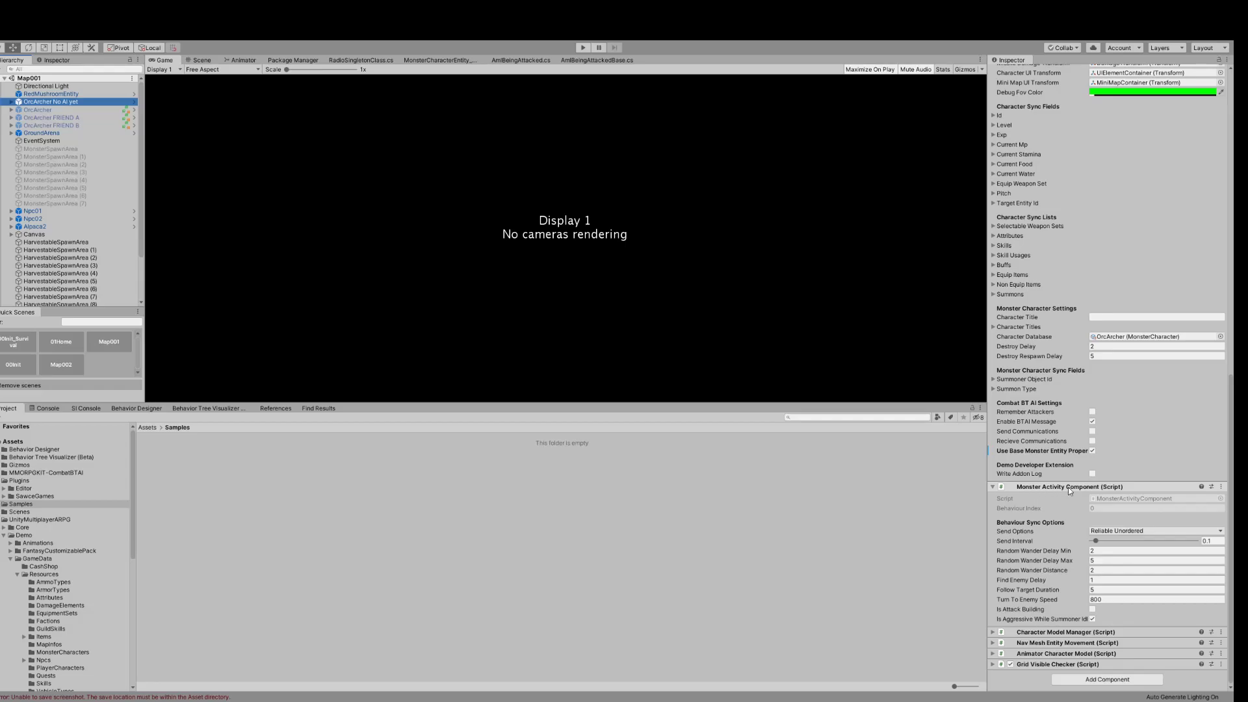
pyautogui.rightClick(1136, 490)
pyautogui.click(1141, 506)
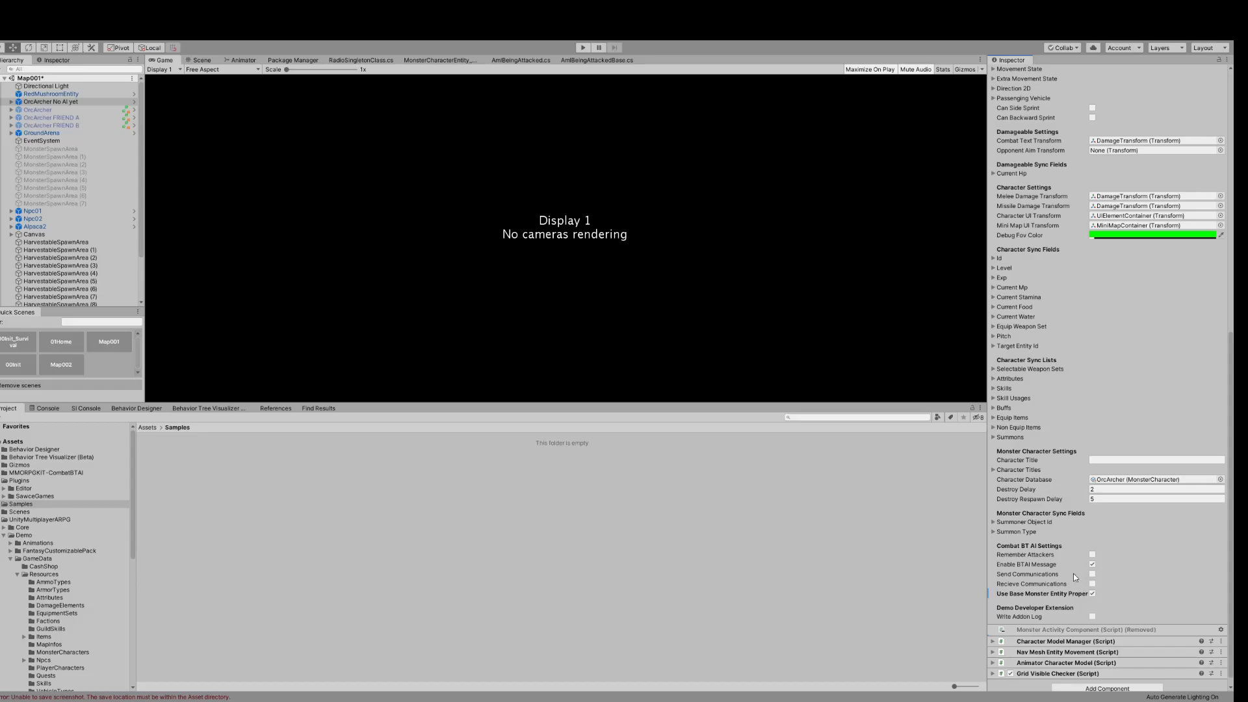
pyautogui.scroll(-1, 1099, 625)
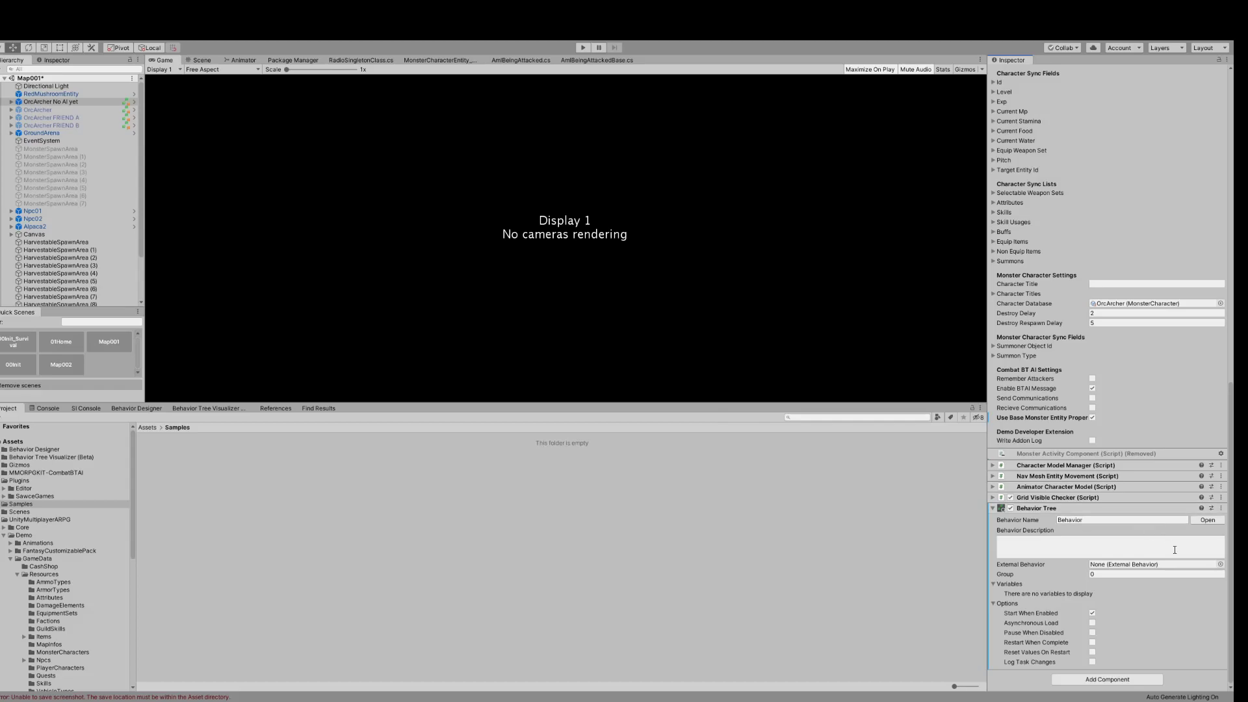
# - Create an external behavior tree asset in the Samples folder and name it TestExternalBehavior
pyautogui.click(220, 461)
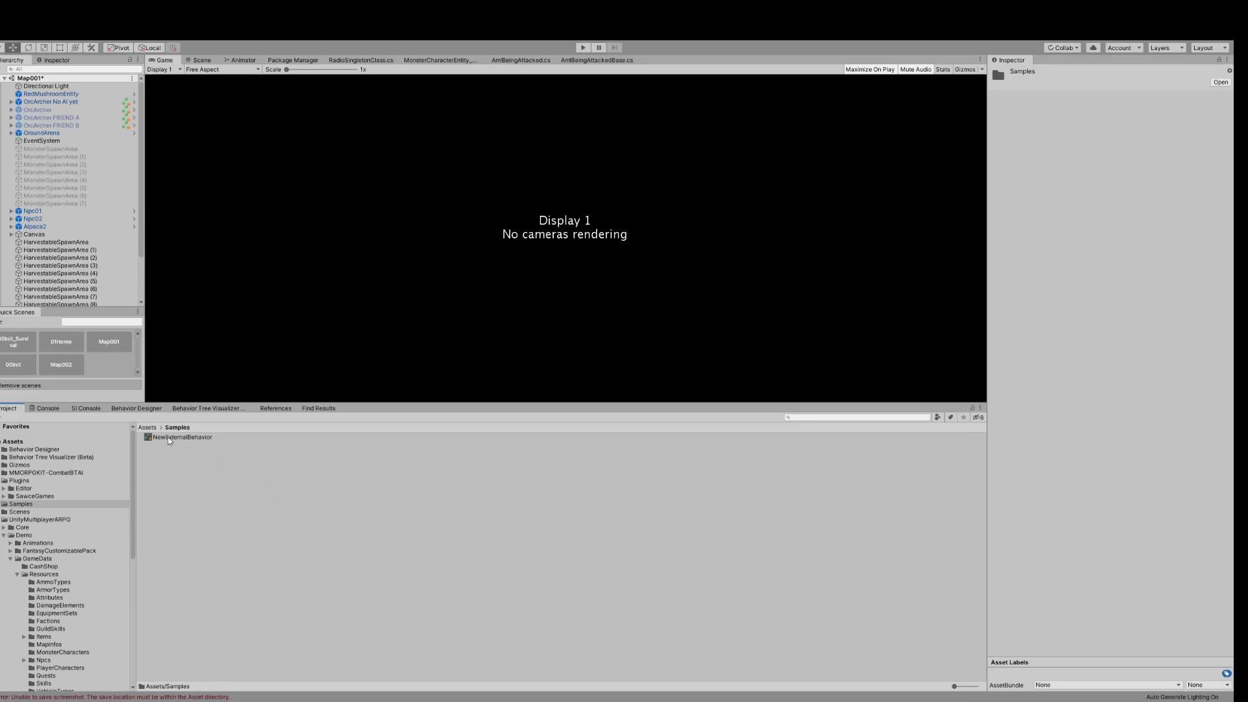
pyautogui.click(166, 436)
pyautogui.click(161, 438)
pyautogui.moveTo(167, 437); pyautogui.dragTo(130, 435)
pyautogui.write('Test')
pyautogui.press('Return')
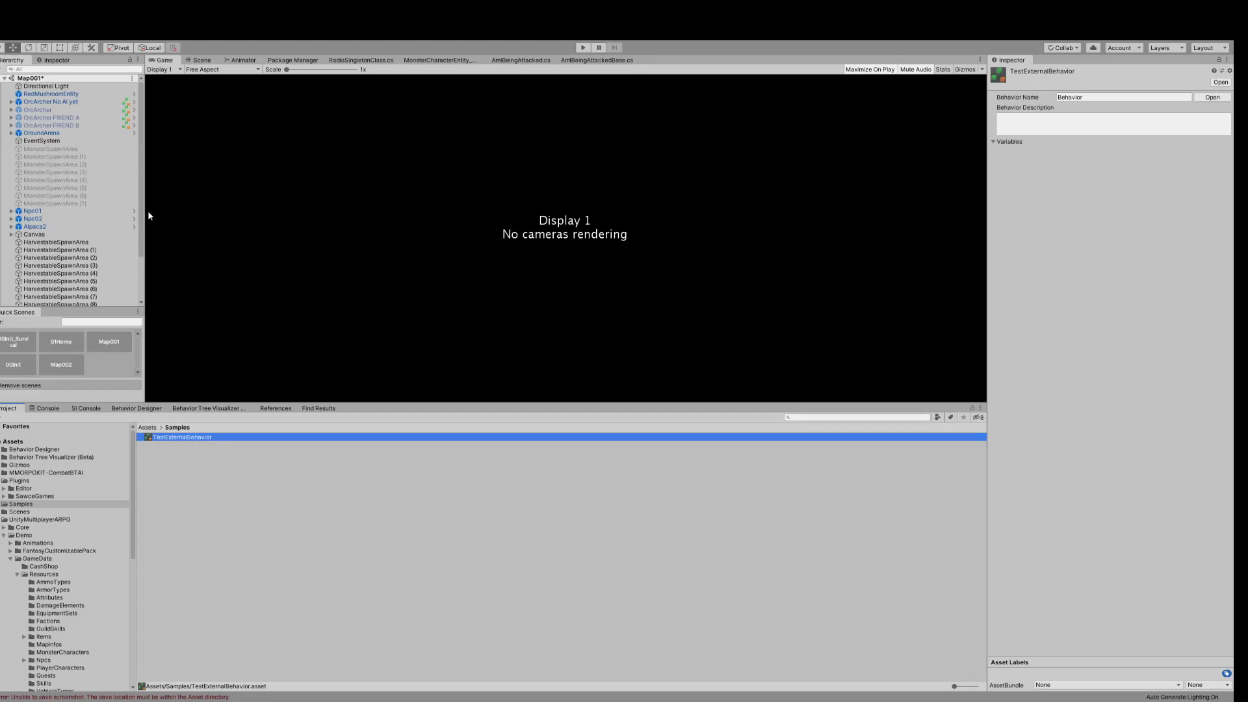
# - Assign TestExternalBehavior as the External Behavior of OrcArcher No AI yet and enable Restart When Complete
pyautogui.click(49, 103)
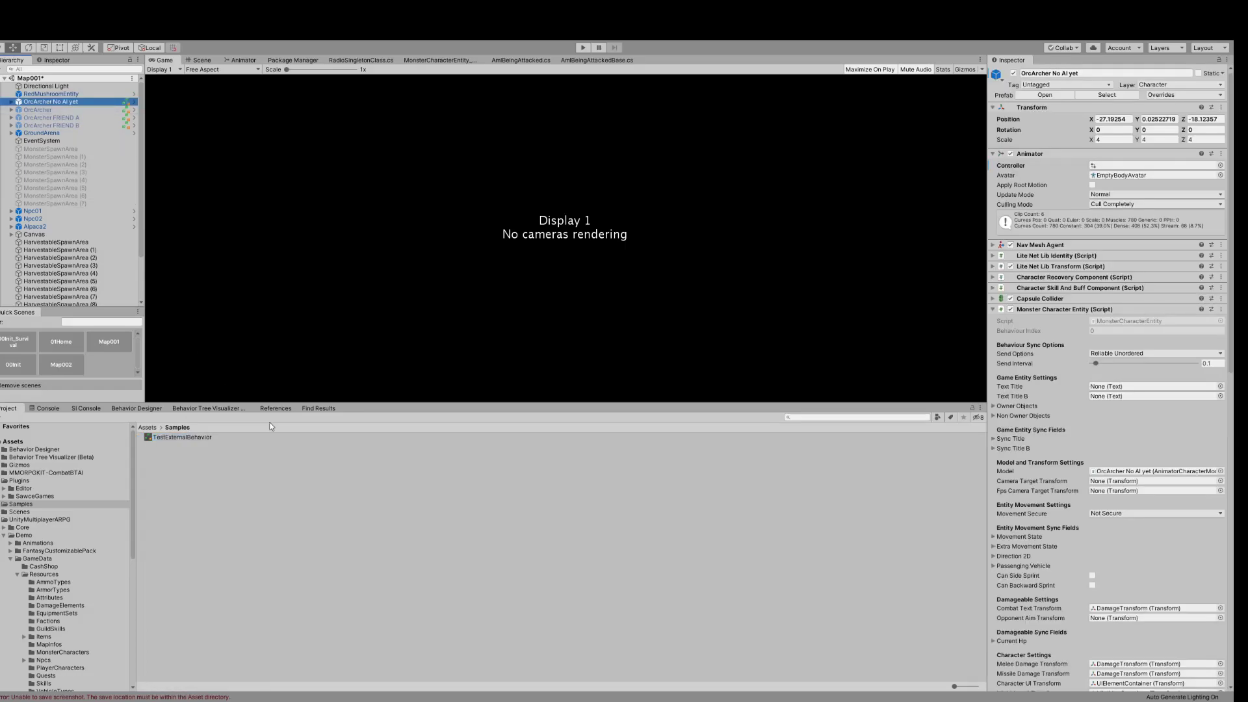
pyautogui.scroll(-10, 1137, 553)
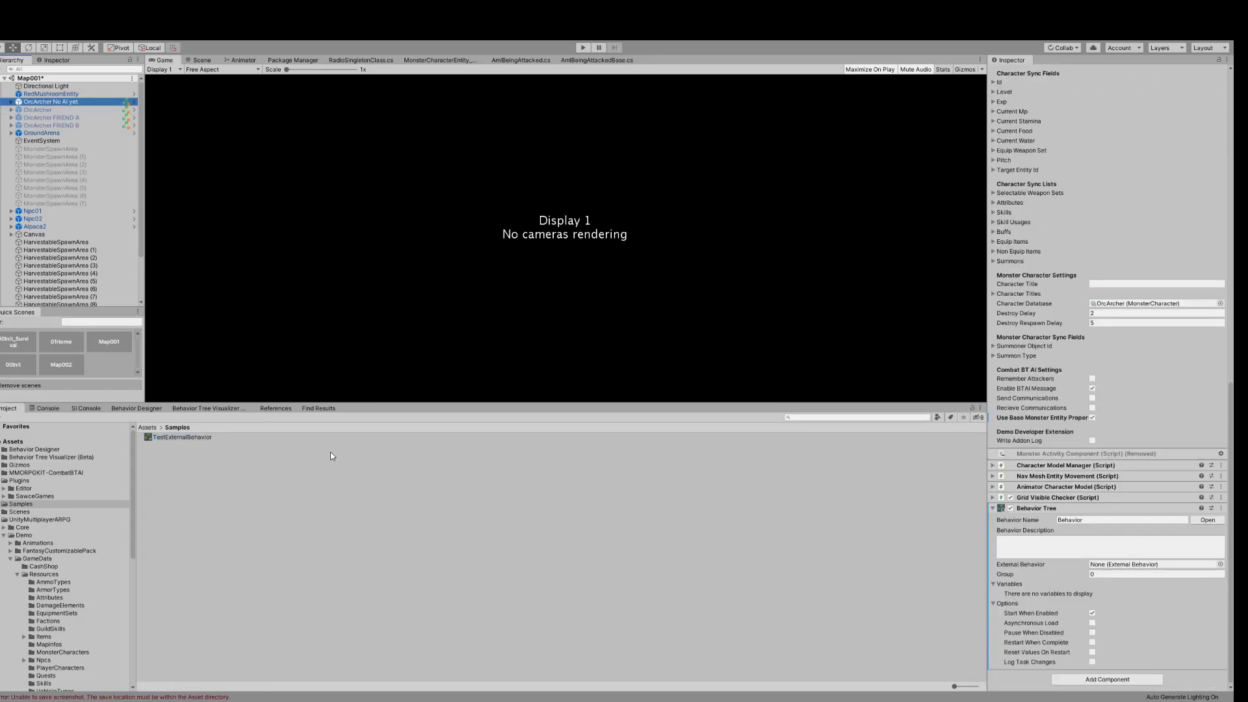
pyautogui.moveTo(188, 436); pyautogui.dragTo(1128, 567)
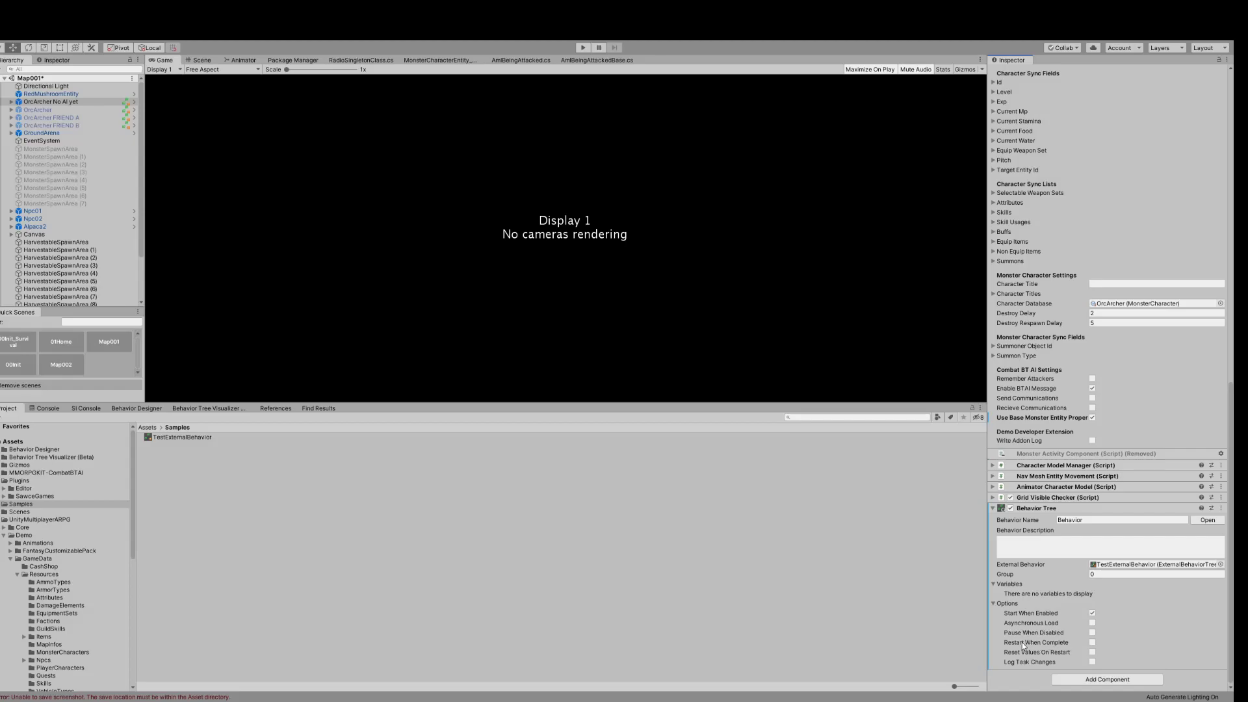
pyautogui.click(1092, 642)
# - Show the Behavior Designer graph maximized and add a Sequence composite as the tree's first task
pyautogui.click(138, 408)
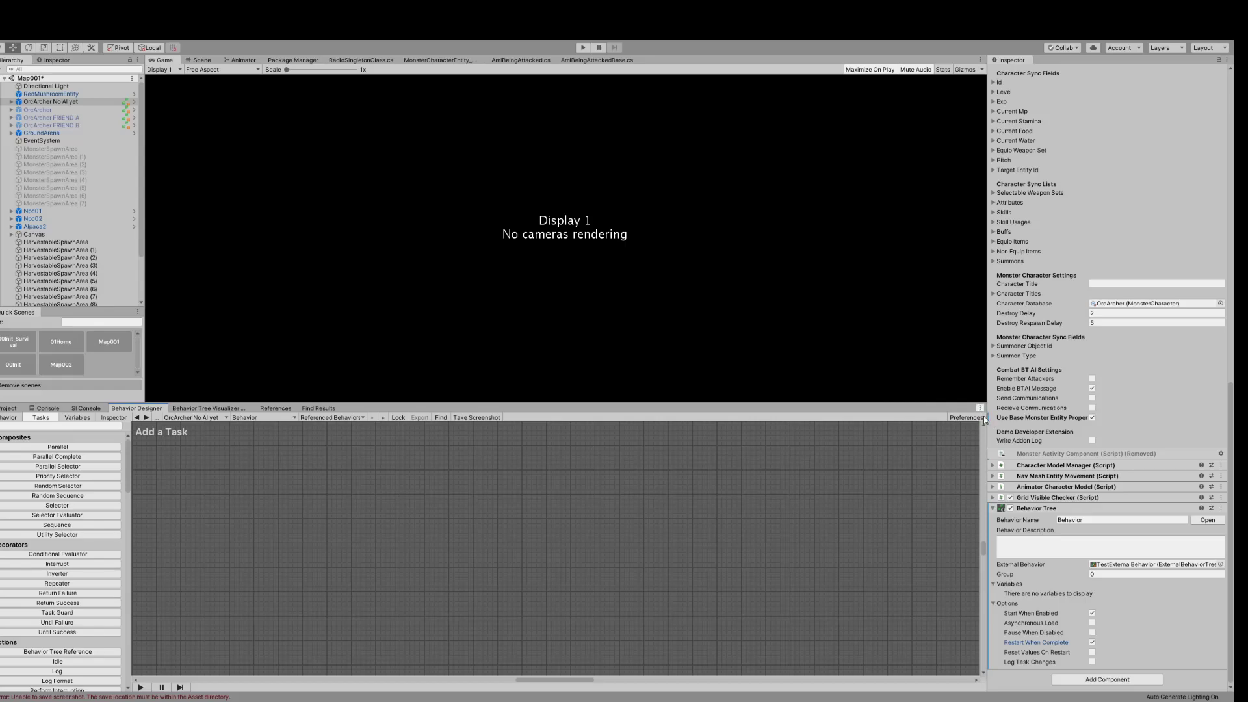
pyautogui.hotkey('shift', 'space')
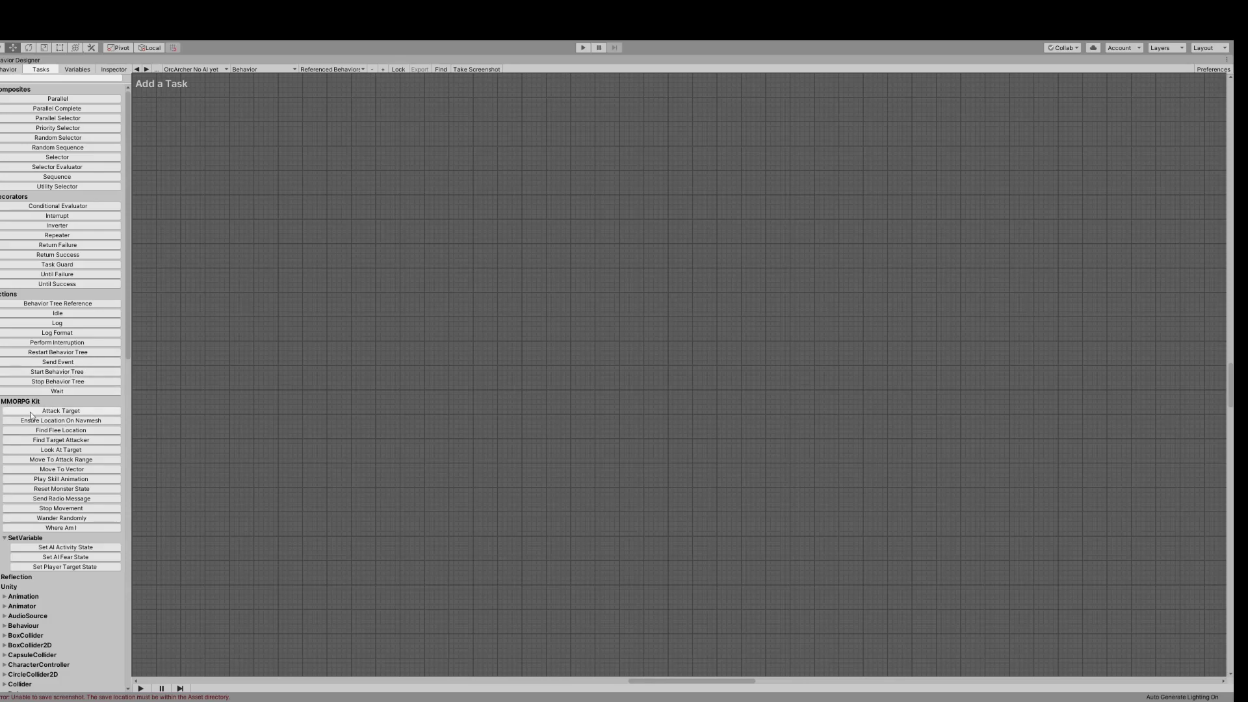
pyautogui.scroll(-15, 60, 505)
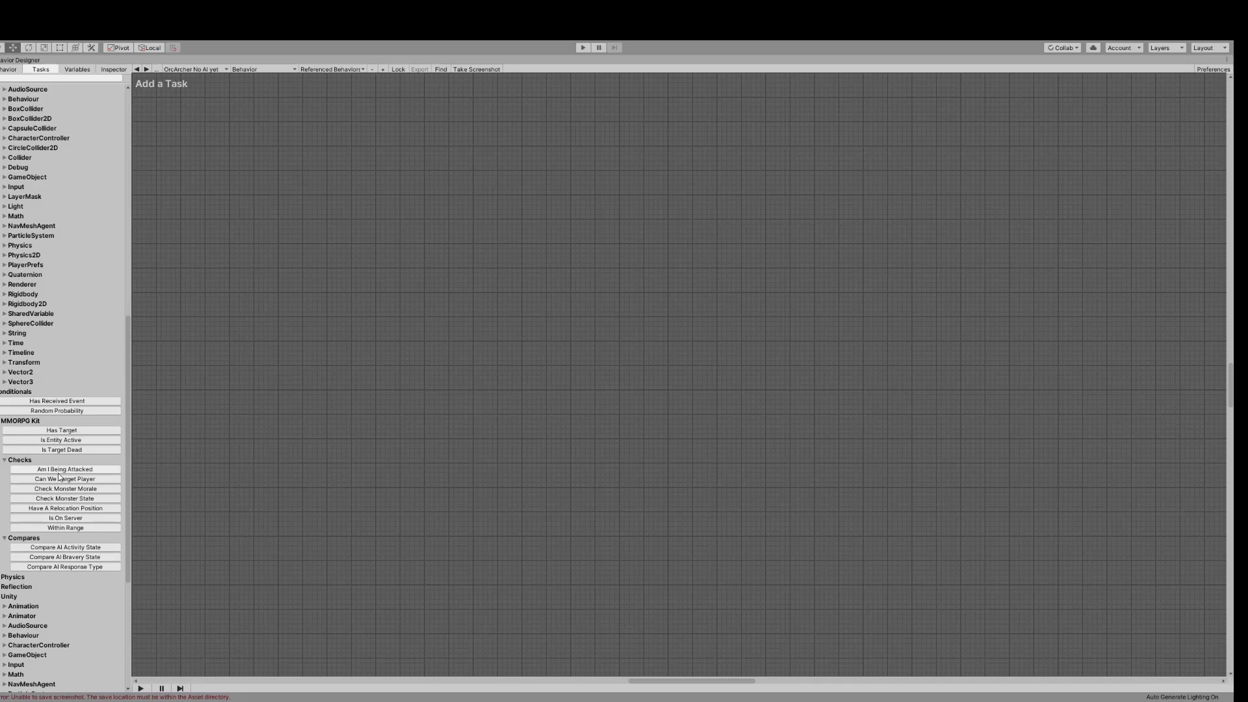
pyautogui.scroll(15, 61, 461)
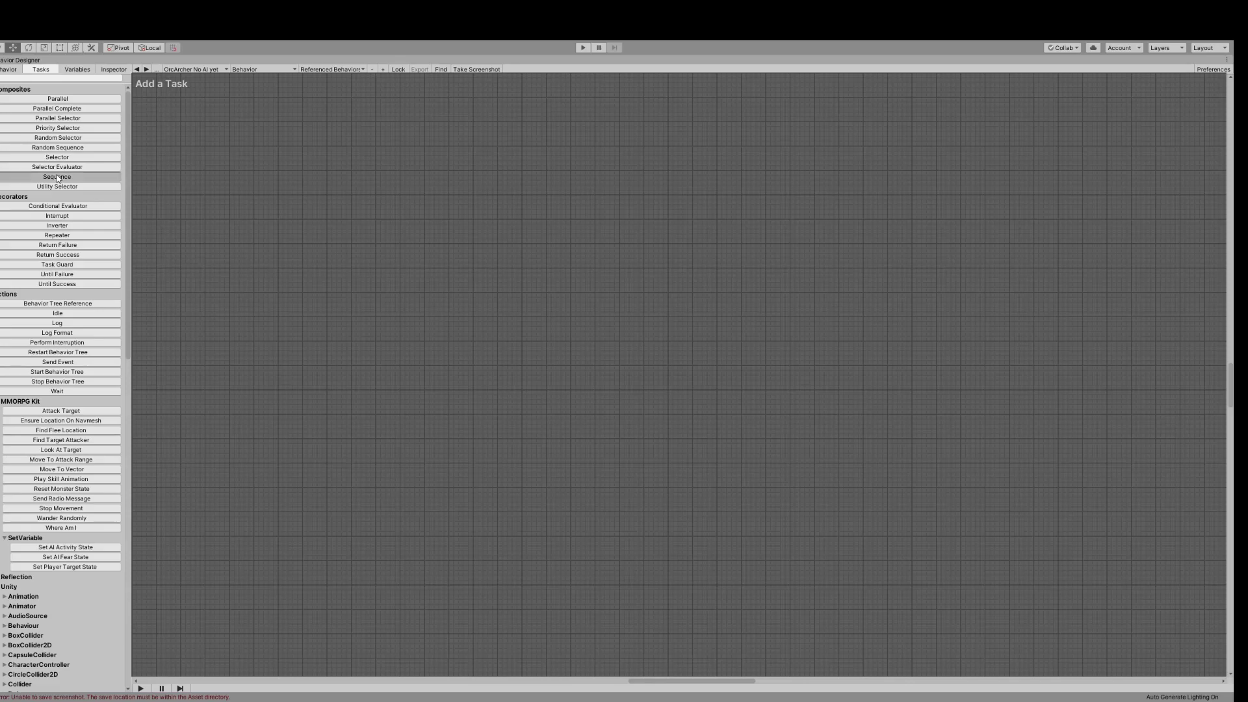
pyautogui.moveTo(61, 177); pyautogui.dragTo(651, 152)
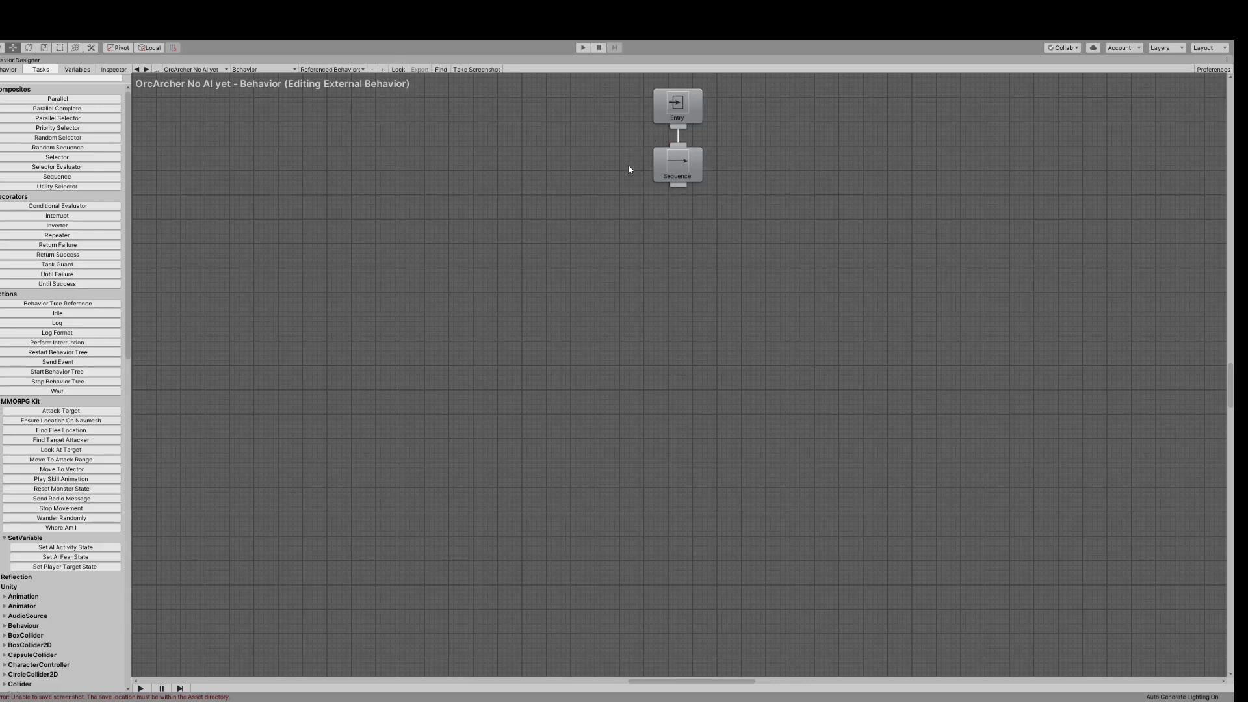
# - Add an Is On Server check as a child of the Sequence, below it and to its left
pyautogui.moveTo(129, 135); pyautogui.dragTo(146, 318)
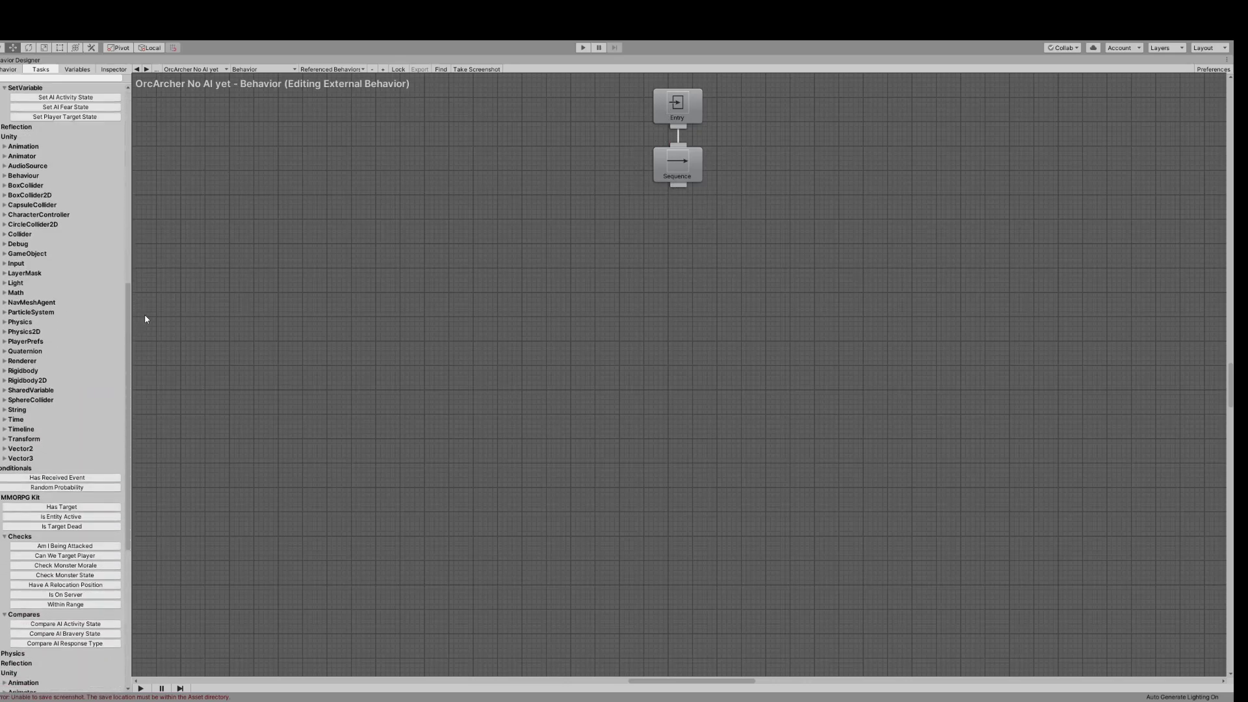
pyautogui.click(65, 595)
pyautogui.moveTo(680, 169)
pyautogui.mouseDown()
pyautogui.moveTo(598, 201)
pyautogui.moveTo(575, 232)
pyautogui.moveTo(671, 166)
pyautogui.mouseUp()
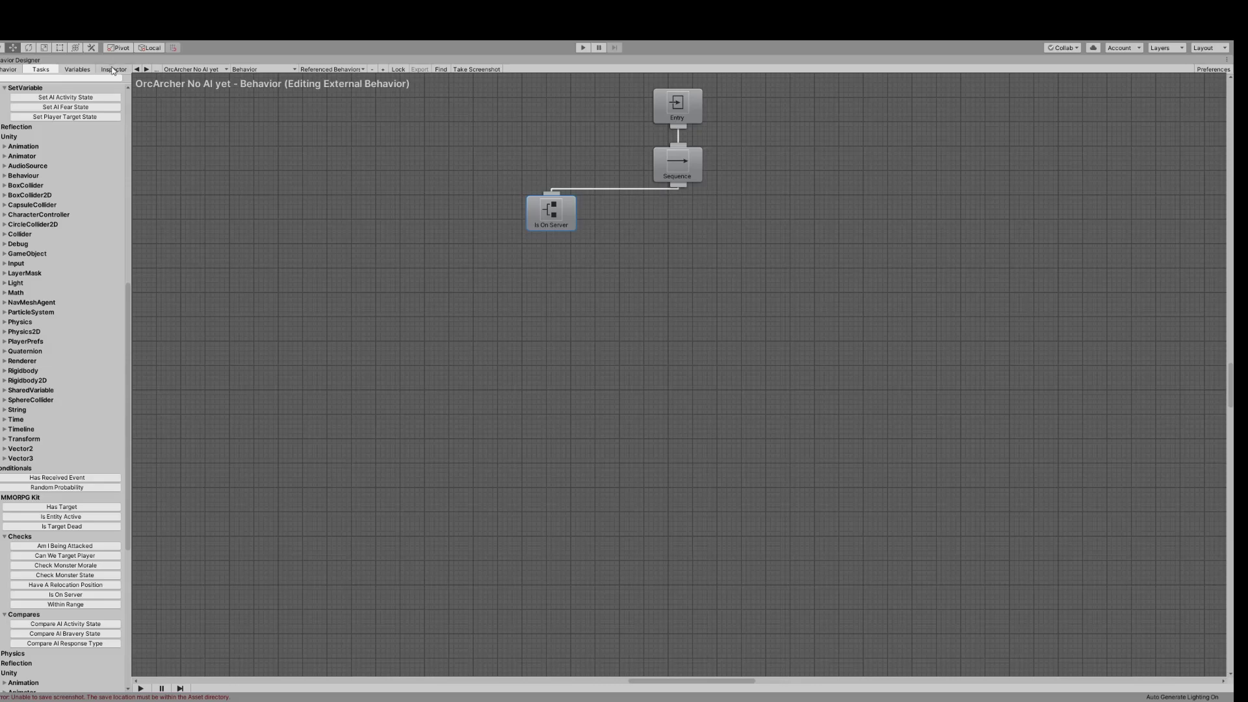
pyautogui.click(113, 68)
# - Add an Is Entity Active conditional beside Is On Server and connect it to the Sequence
pyautogui.click(39, 69)
pyautogui.click(64, 517)
pyautogui.moveTo(680, 176); pyautogui.dragTo(617, 233)
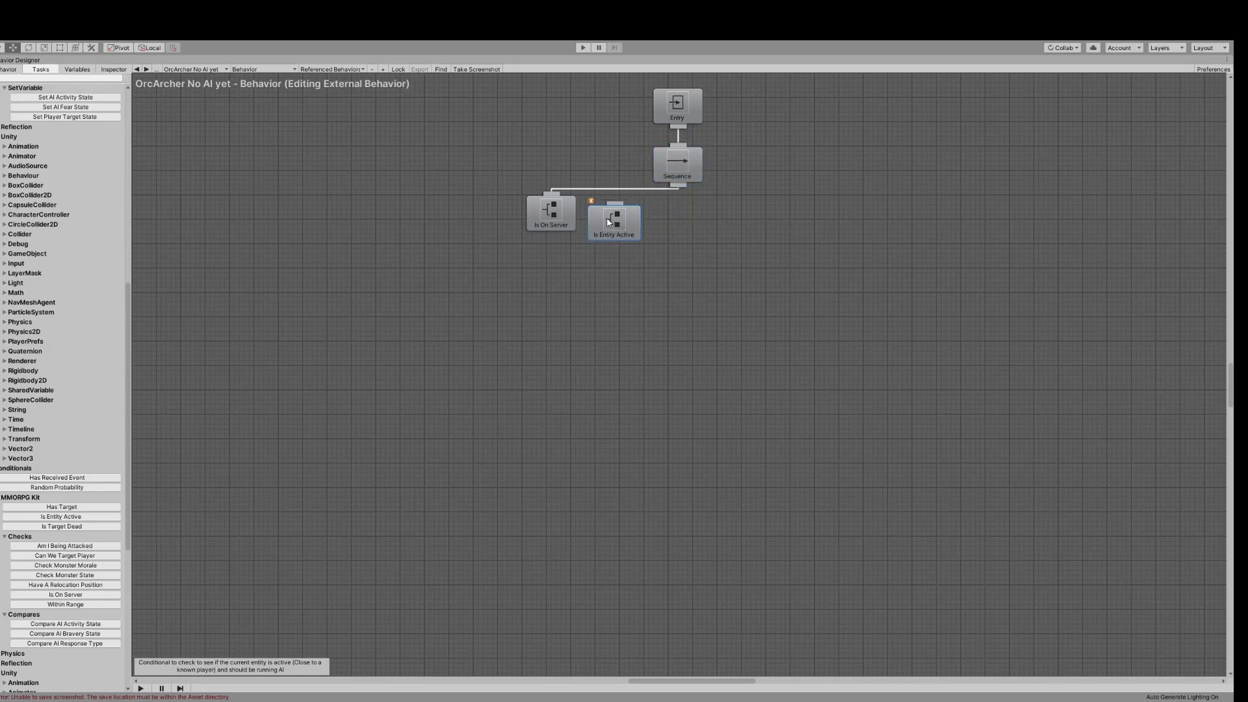
pyautogui.moveTo(666, 184); pyautogui.dragTo(681, 178)
pyautogui.moveTo(617, 226)
# - Add a Selector under the Sequence, and connect a duplicate of the Sequence beneath that Selector
pyautogui.scroll(15, 55, 137)
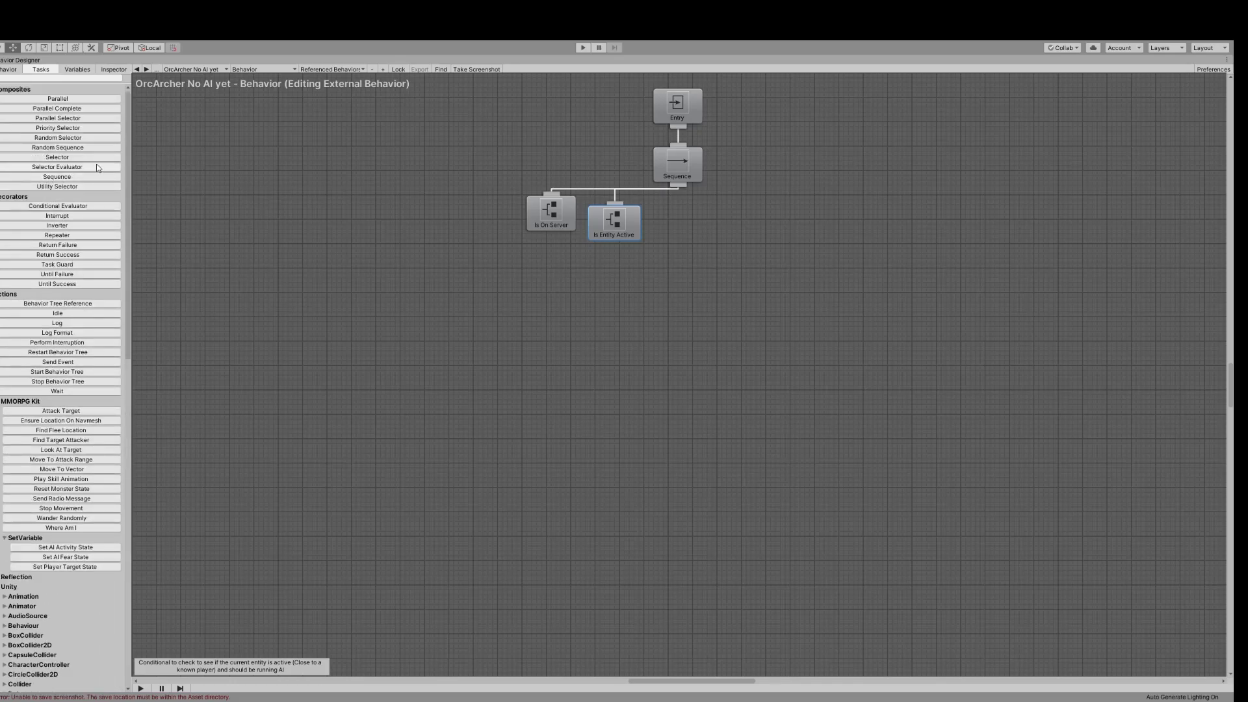
pyautogui.moveTo(57, 158); pyautogui.dragTo(681, 184)
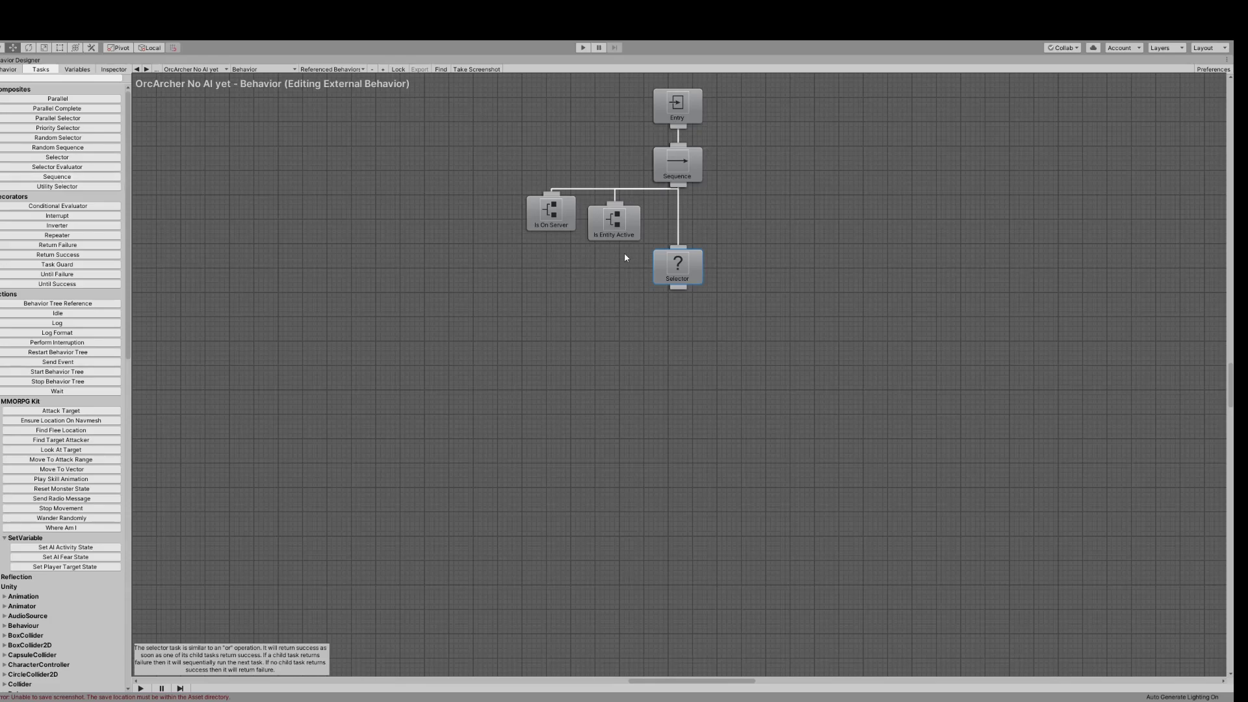
pyautogui.click(685, 154)
pyautogui.hotkey('ctrl', 'd')
pyautogui.moveTo(688, 157); pyautogui.dragTo(678, 289)
pyautogui.moveTo(789, 355); pyautogui.dragTo(790, 340)
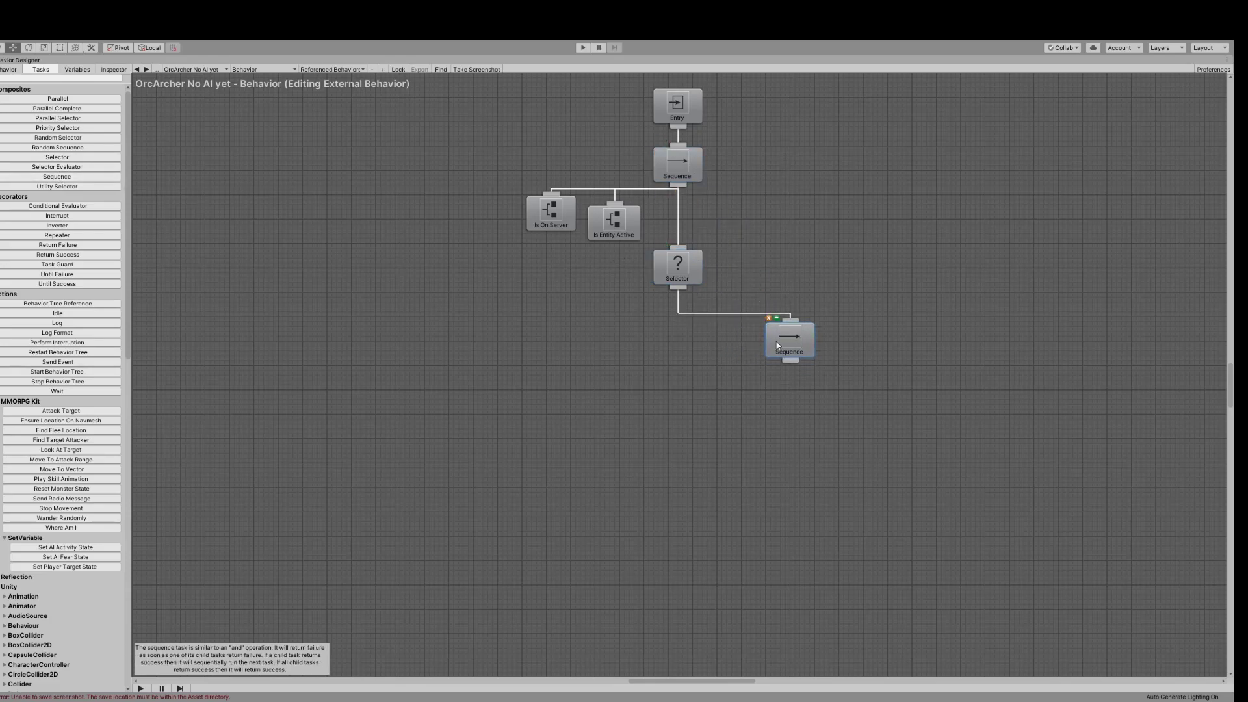
# - Rename the Sequence under the Selector to Patrolling and move it farther right in the graph
pyautogui.click(113, 69)
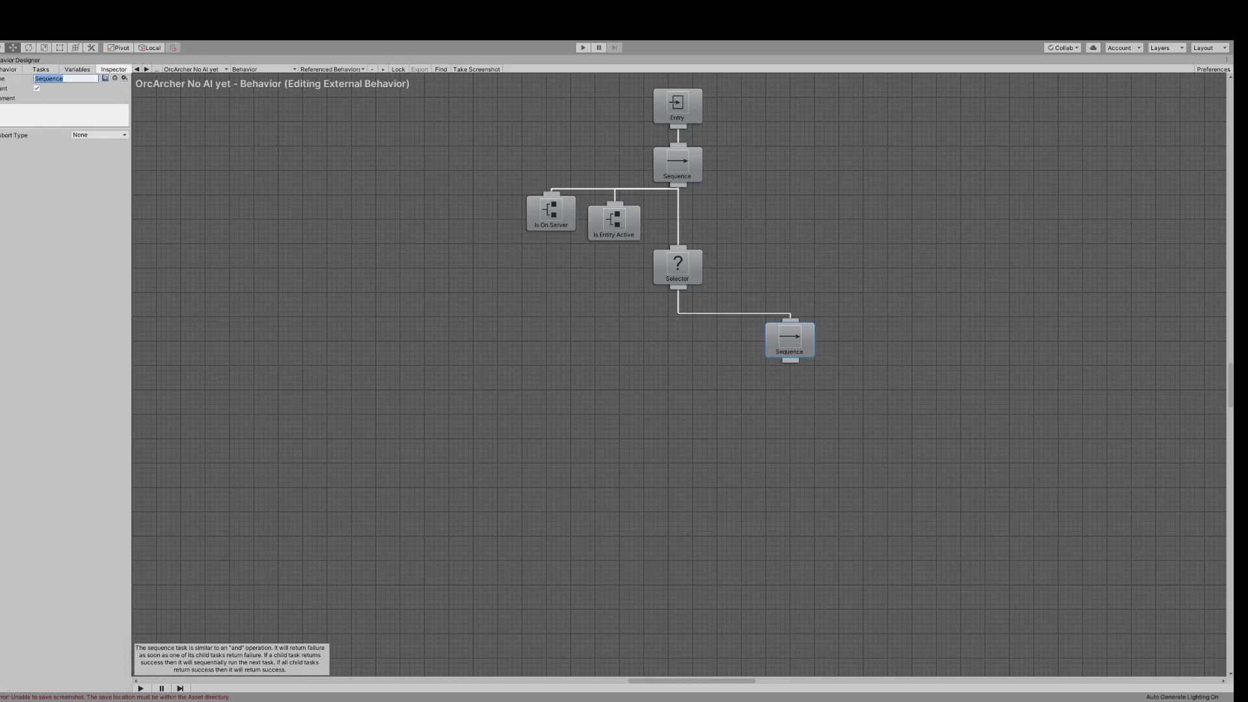
pyautogui.write('Pa')
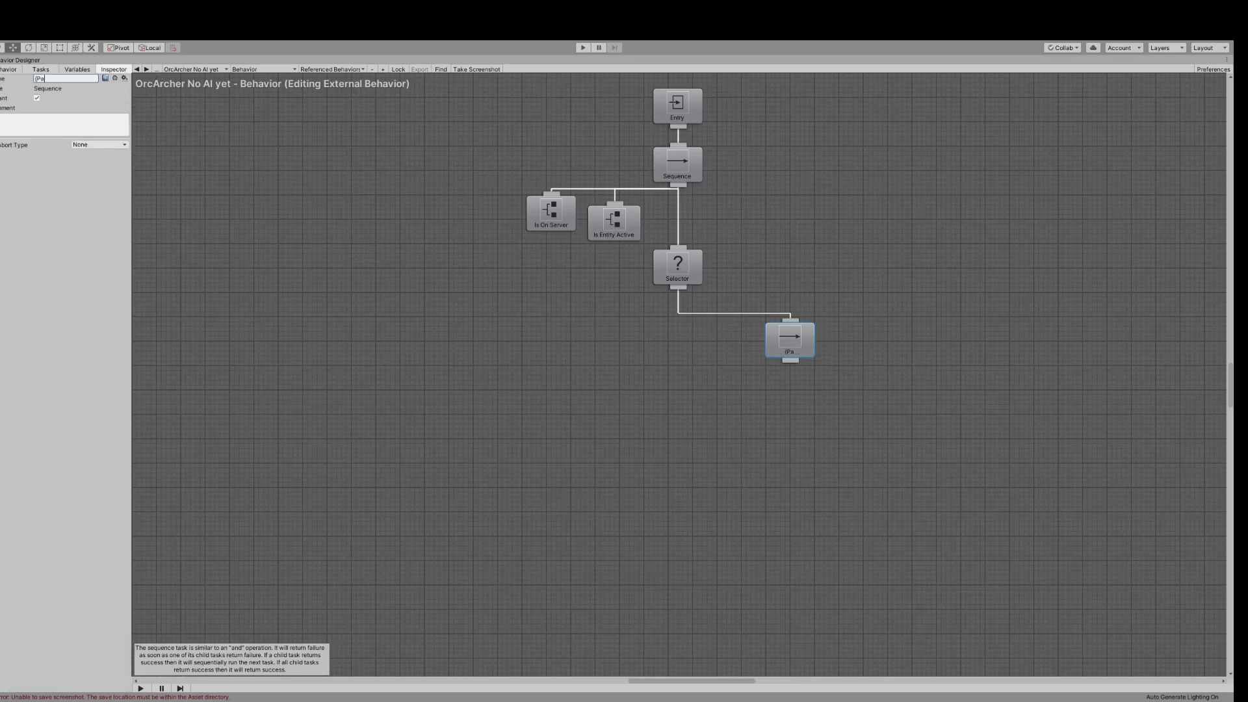
pyautogui.write('triolling')
pyautogui.click(36, 78)
pyautogui.press('BackSpace')
pyautogui.moveTo(795, 340); pyautogui.dragTo(893, 340)
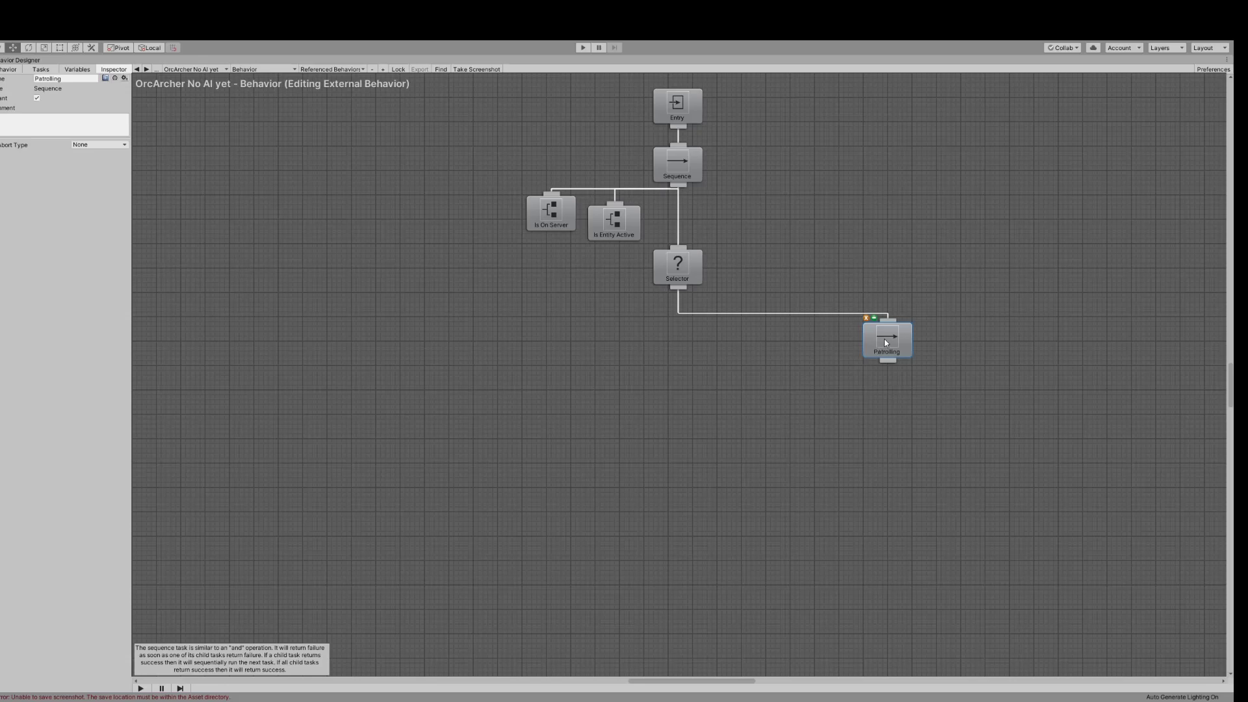
# - Add Wander Randomly and Wait actions as children of the Patrolling sequence, with Wait on the right
pyautogui.click(44, 70)
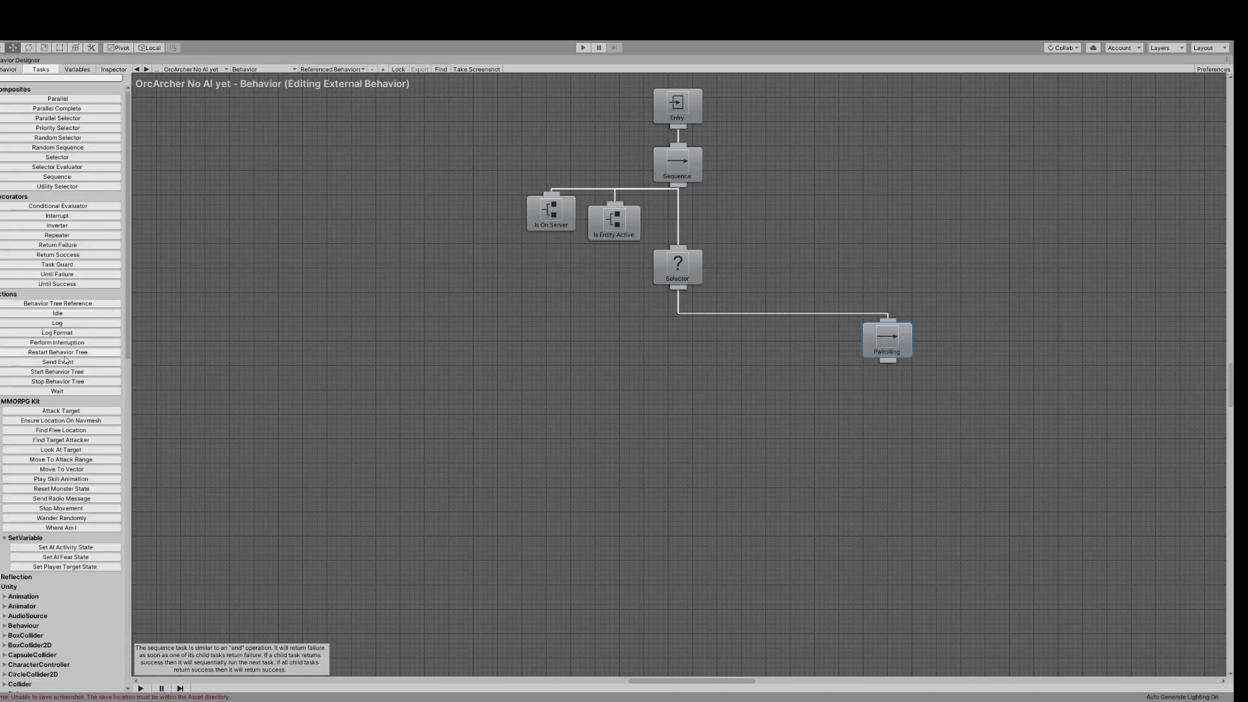
pyautogui.moveTo(61, 518); pyautogui.dragTo(891, 336)
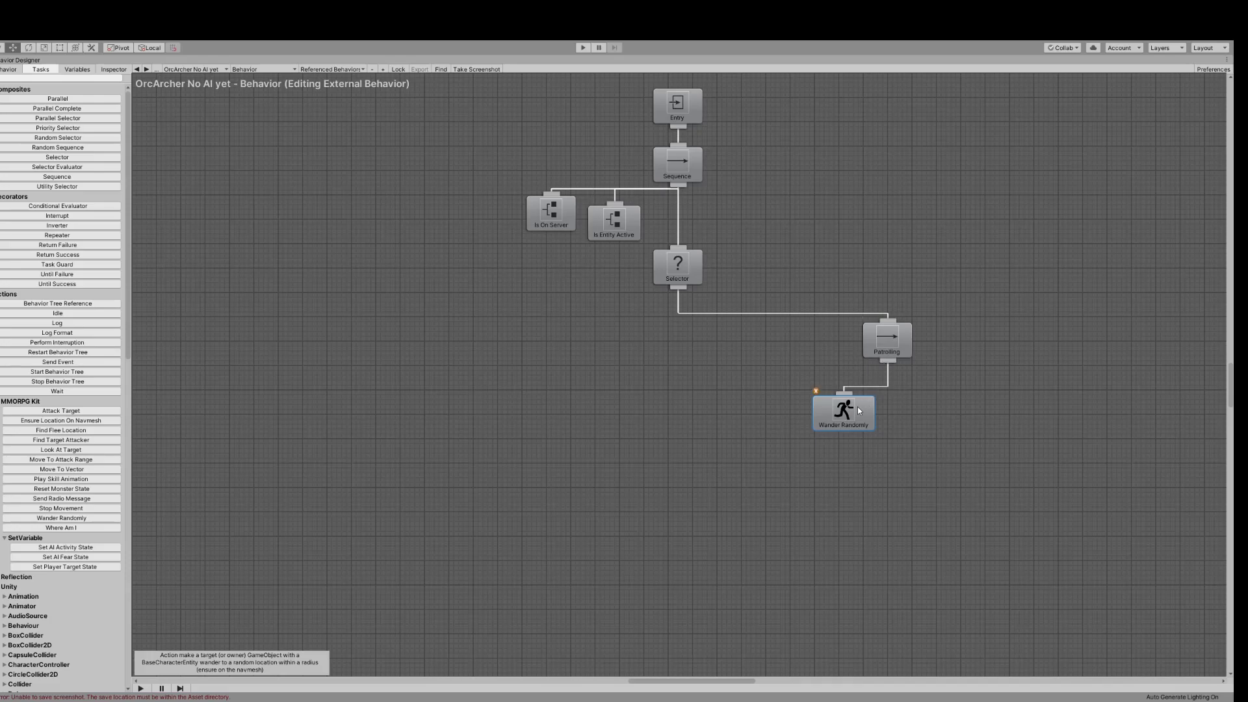
pyautogui.click(63, 79)
pyautogui.write('wait')
pyautogui.click(65, 98)
pyautogui.moveTo(683, 166); pyautogui.dragTo(927, 419)
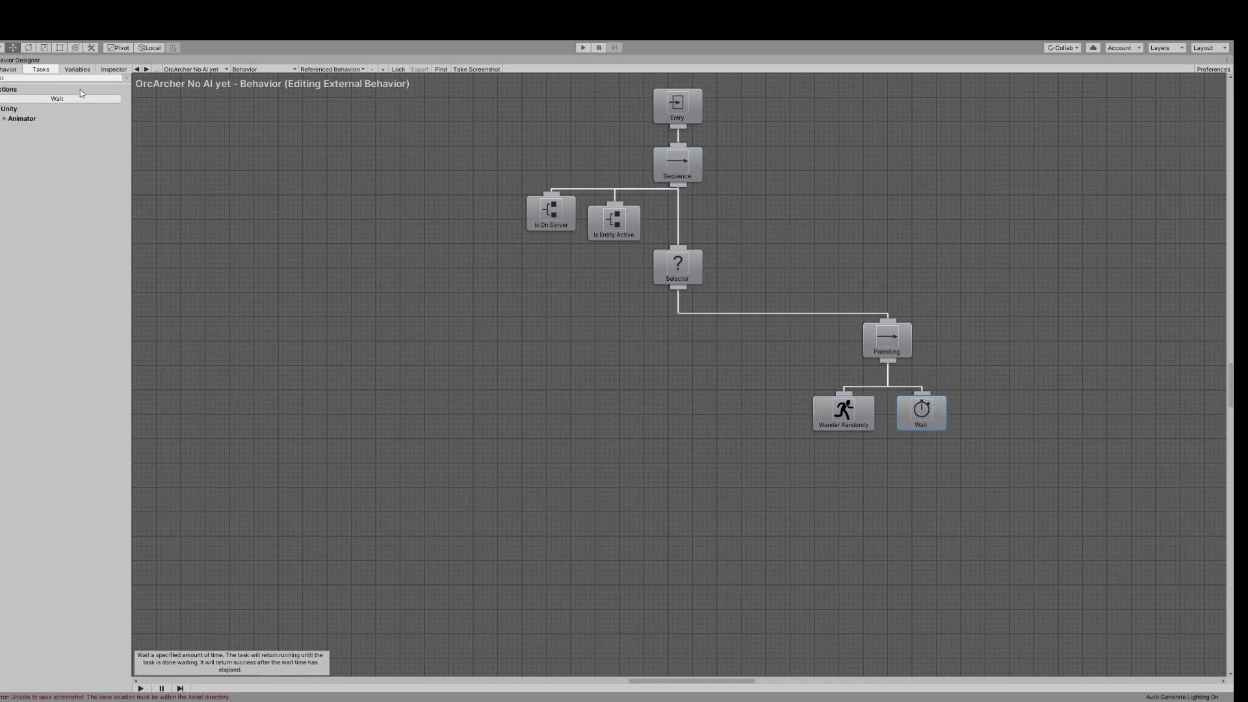
# - Enable sprinting on the Wander Randomly task and set its radius to 50
pyautogui.click(113, 69)
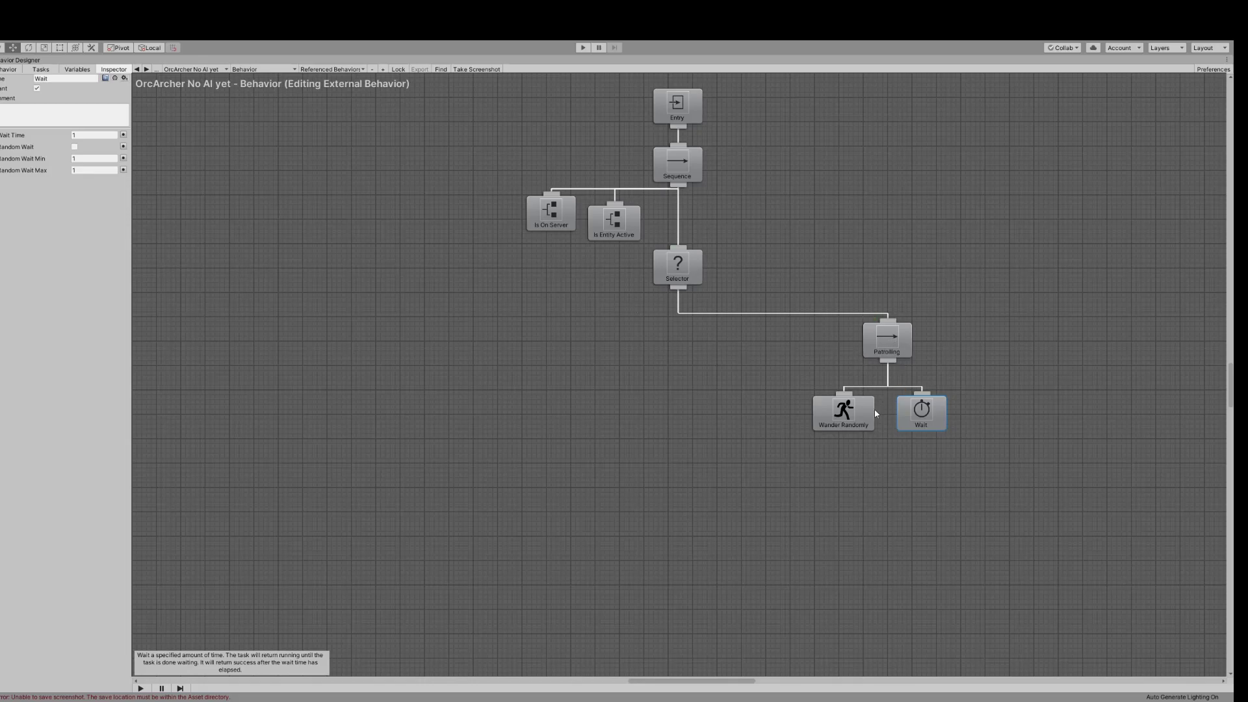
pyautogui.click(850, 415)
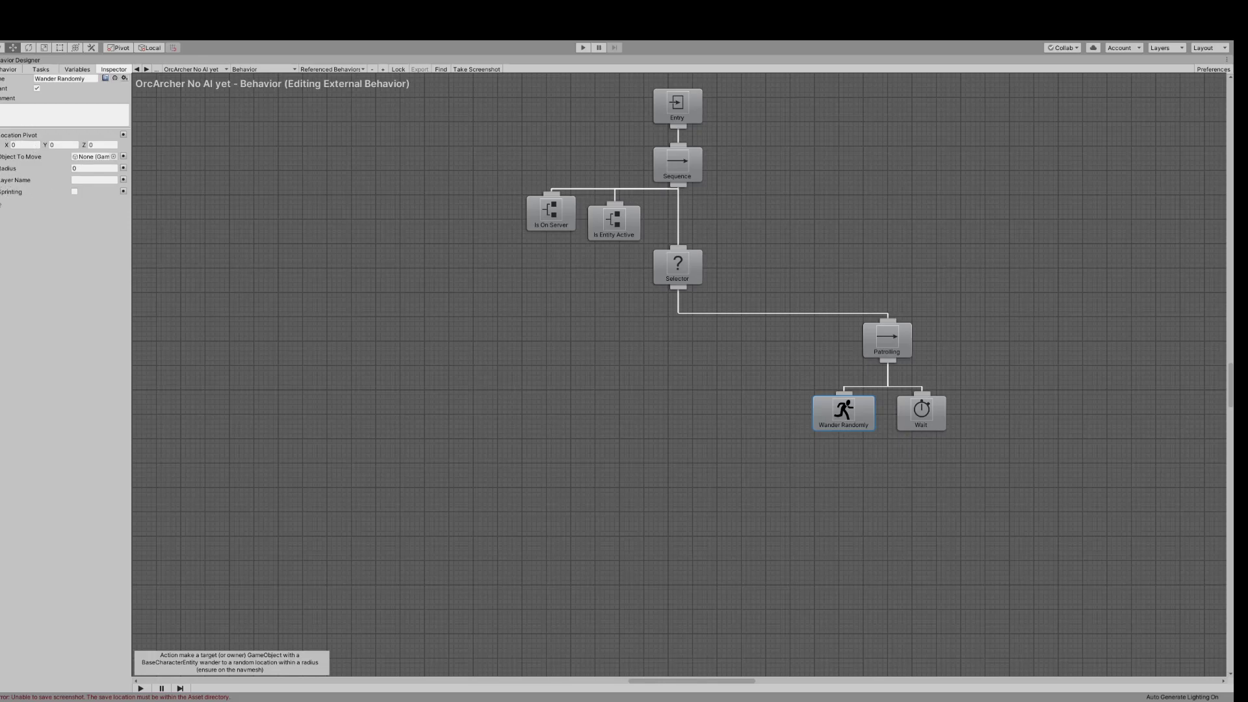
pyautogui.click(75, 192)
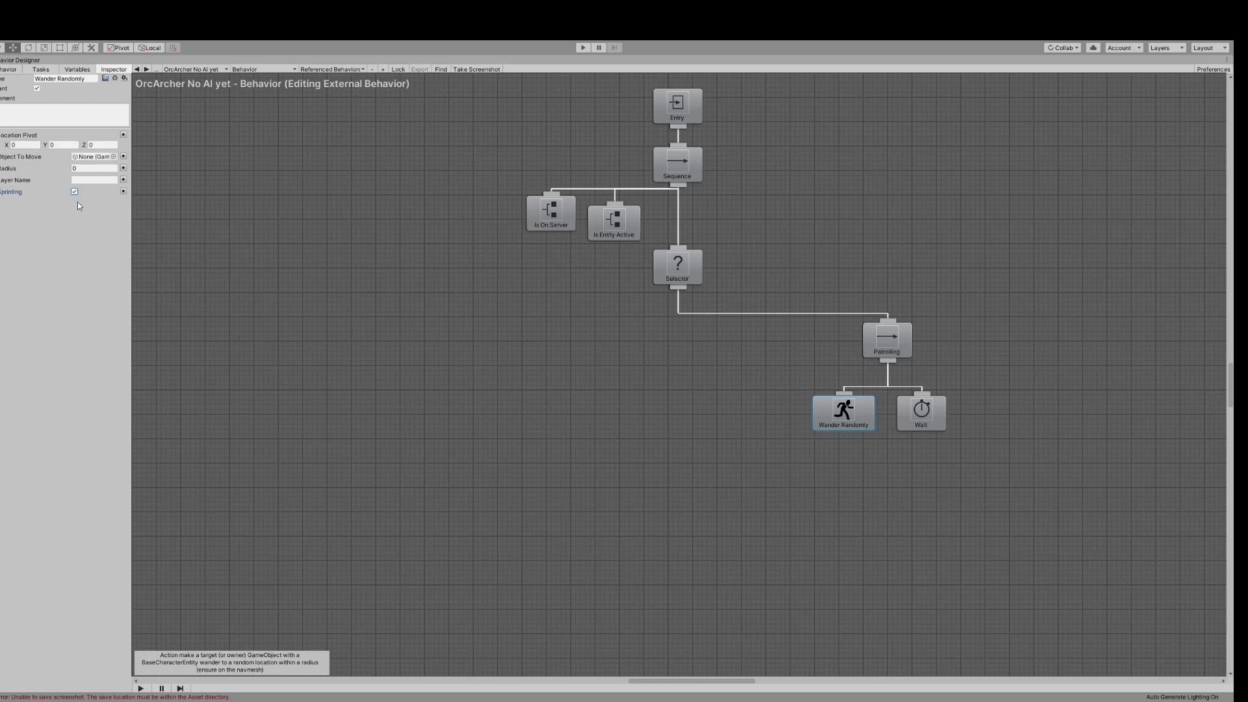
pyautogui.click(97, 169)
# - Try switching Wander Randomly's Location Pivot between fixed XYZ values and a shared variable
pyautogui.click(123, 134)
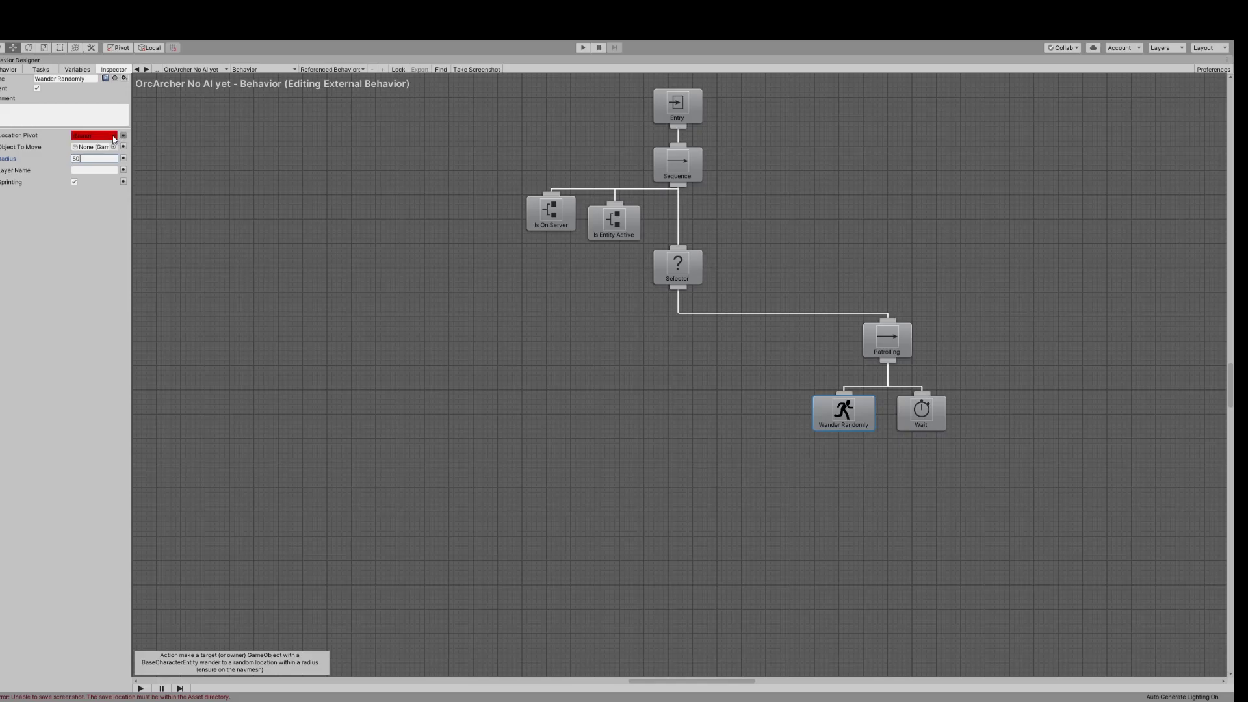
pyautogui.click(123, 134)
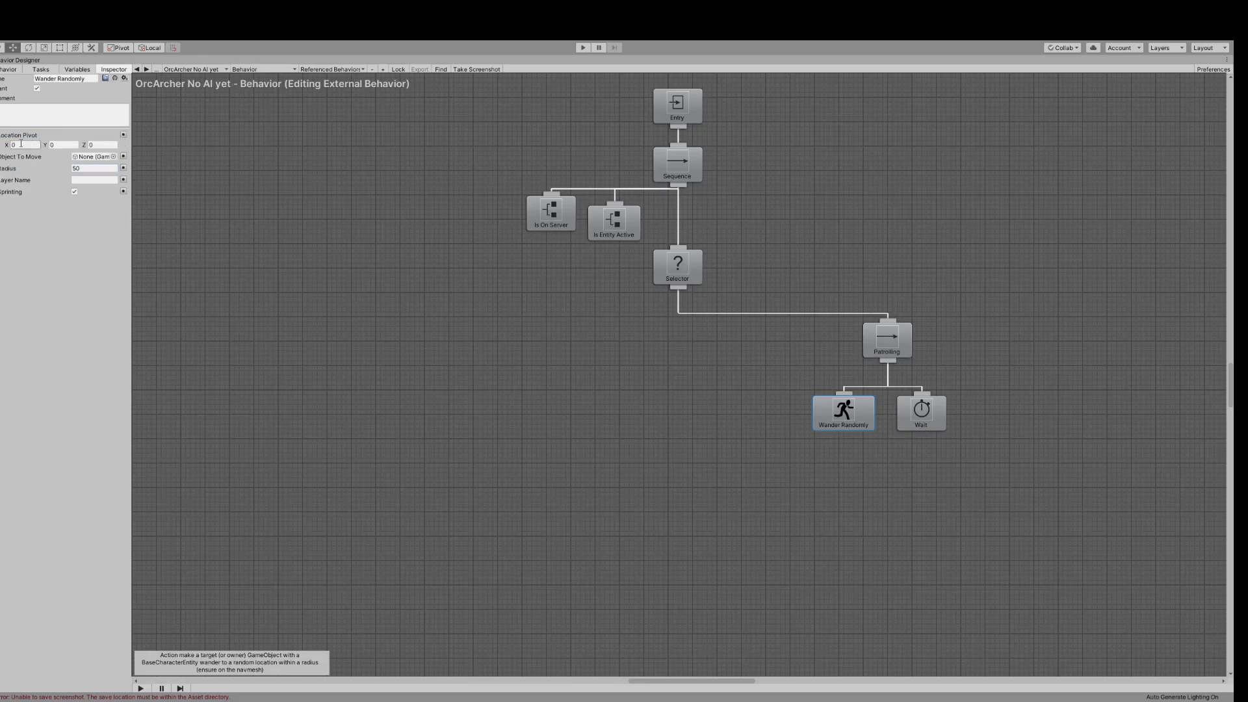
pyautogui.click(123, 135)
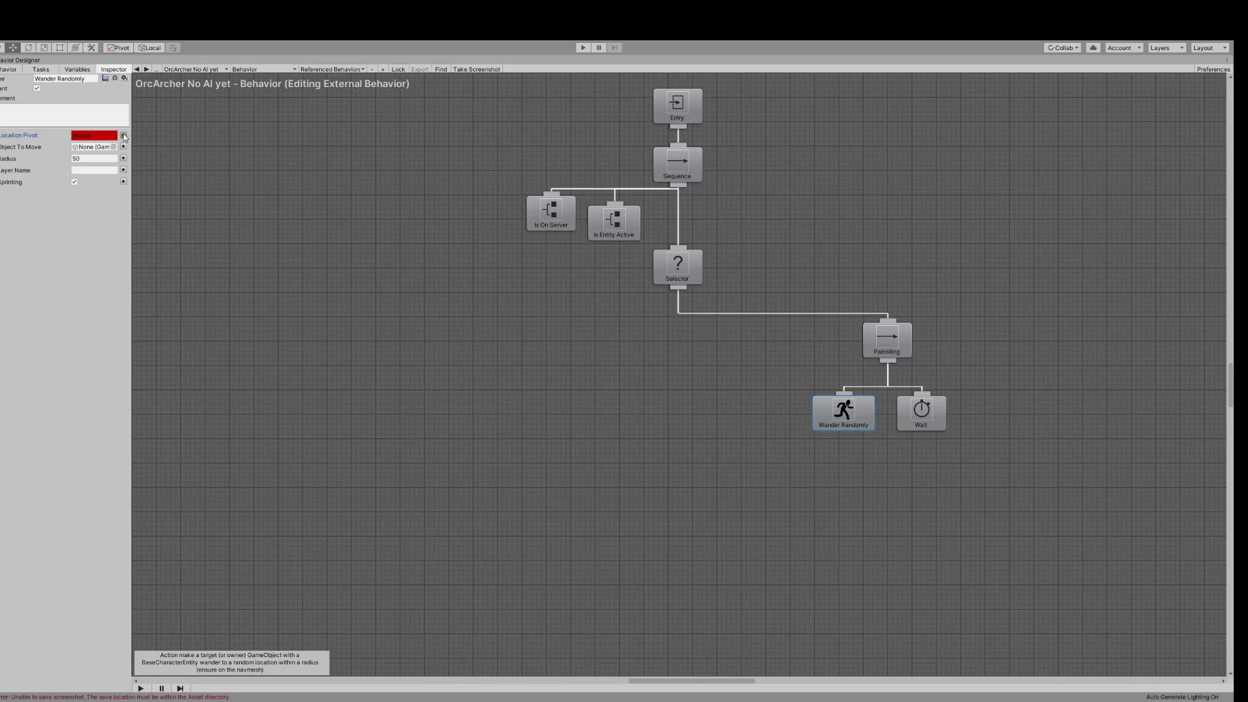
pyautogui.click(124, 135)
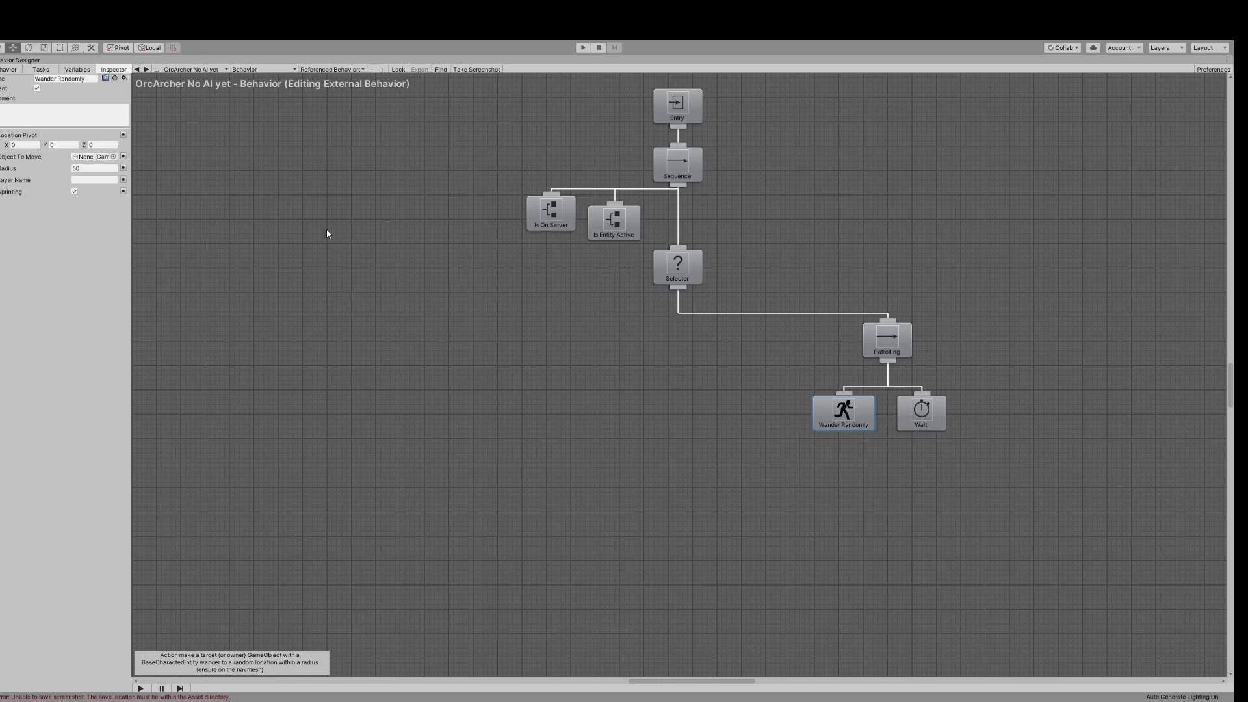
# - Add a Sequence composite as a second child of the Selector, placed directly beneath it
pyautogui.click(90, 181)
pyautogui.moveTo(897, 334)
pyautogui.click(42, 70)
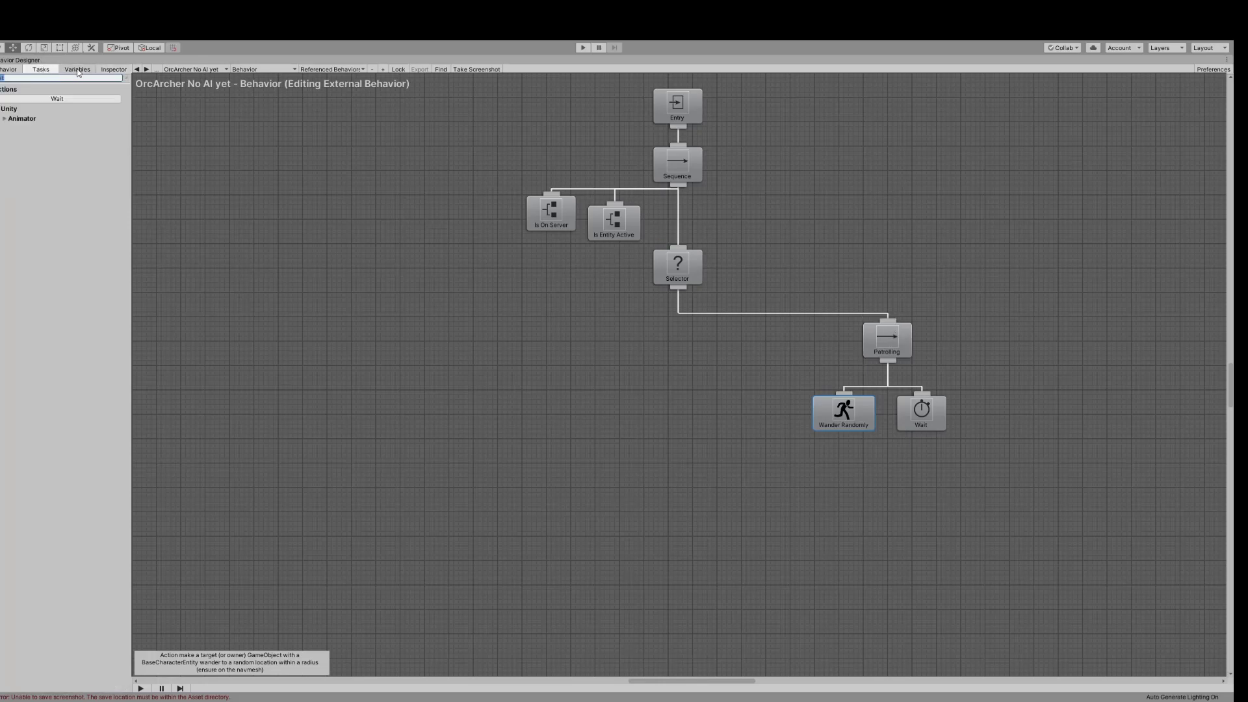
pyautogui.press('BackSpace')
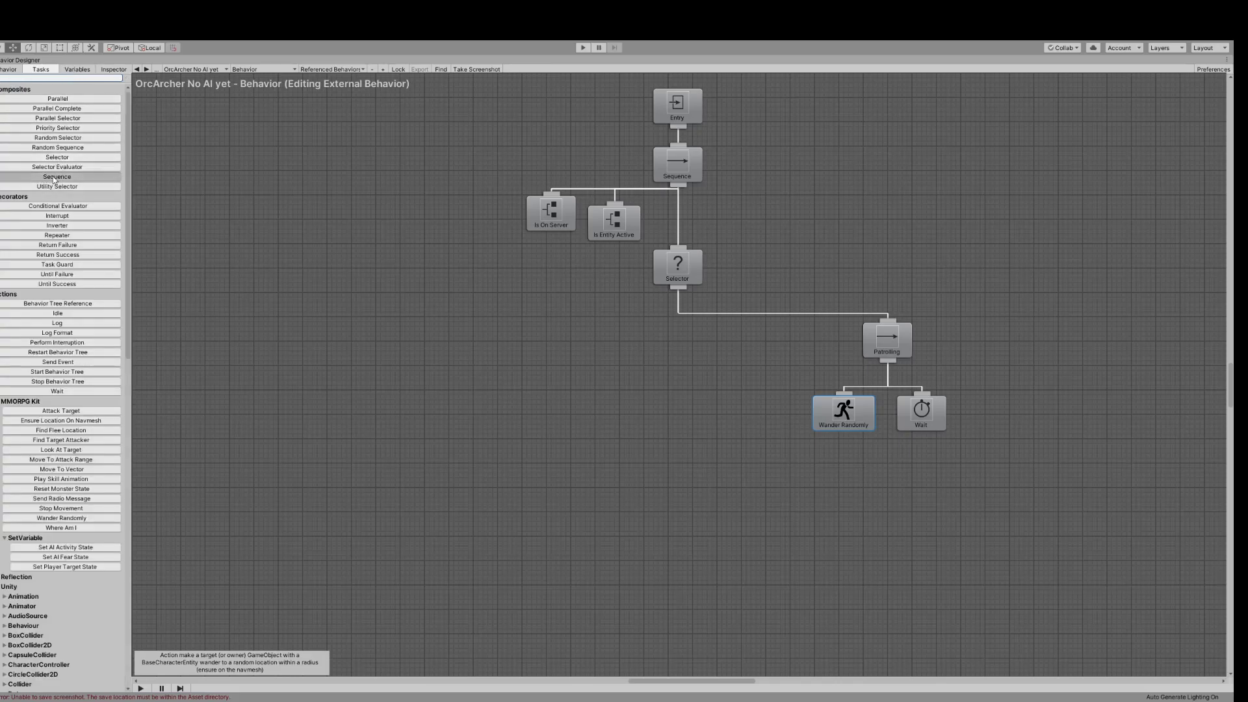
pyautogui.click(657, 163)
pyautogui.hotkey('ctrl', 'd')
pyautogui.moveTo(658, 163); pyautogui.dragTo(673, 393)
# - Rename the new sequence to "See an enemy?" and line it up with the Patrolling sequence under the Selector
pyautogui.click(114, 70)
pyautogui.click(38, 78)
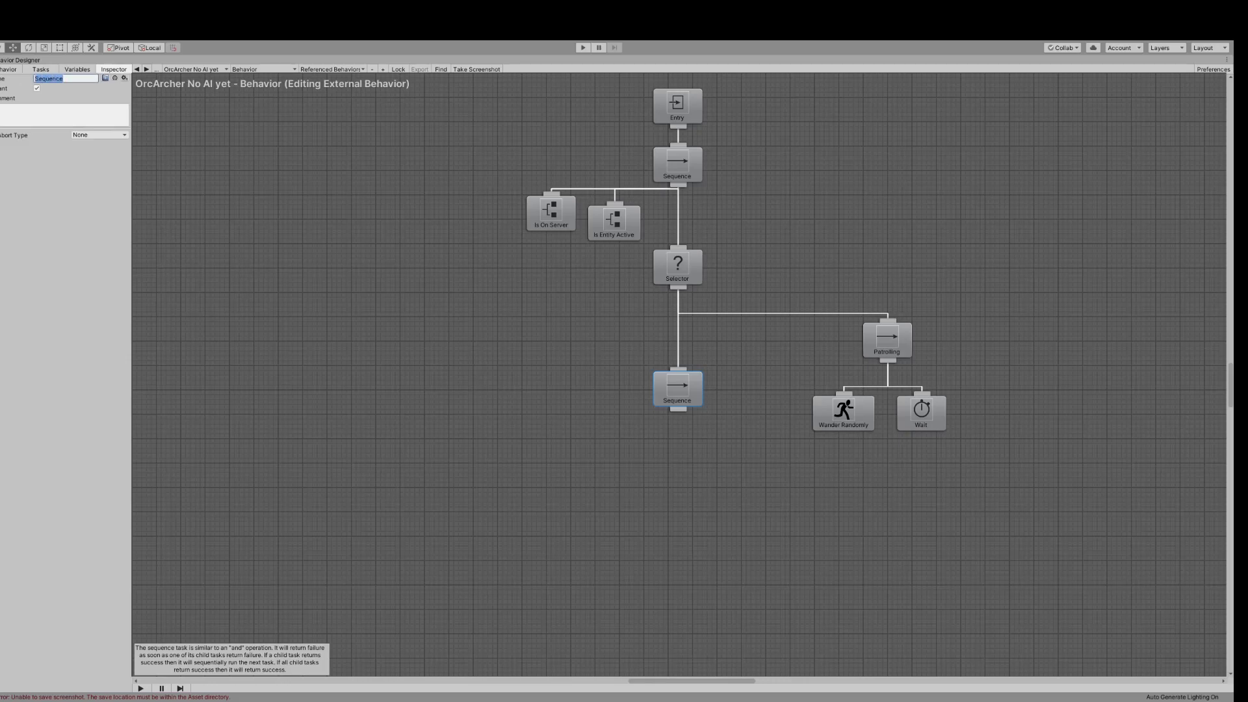
pyautogui.write('See a')
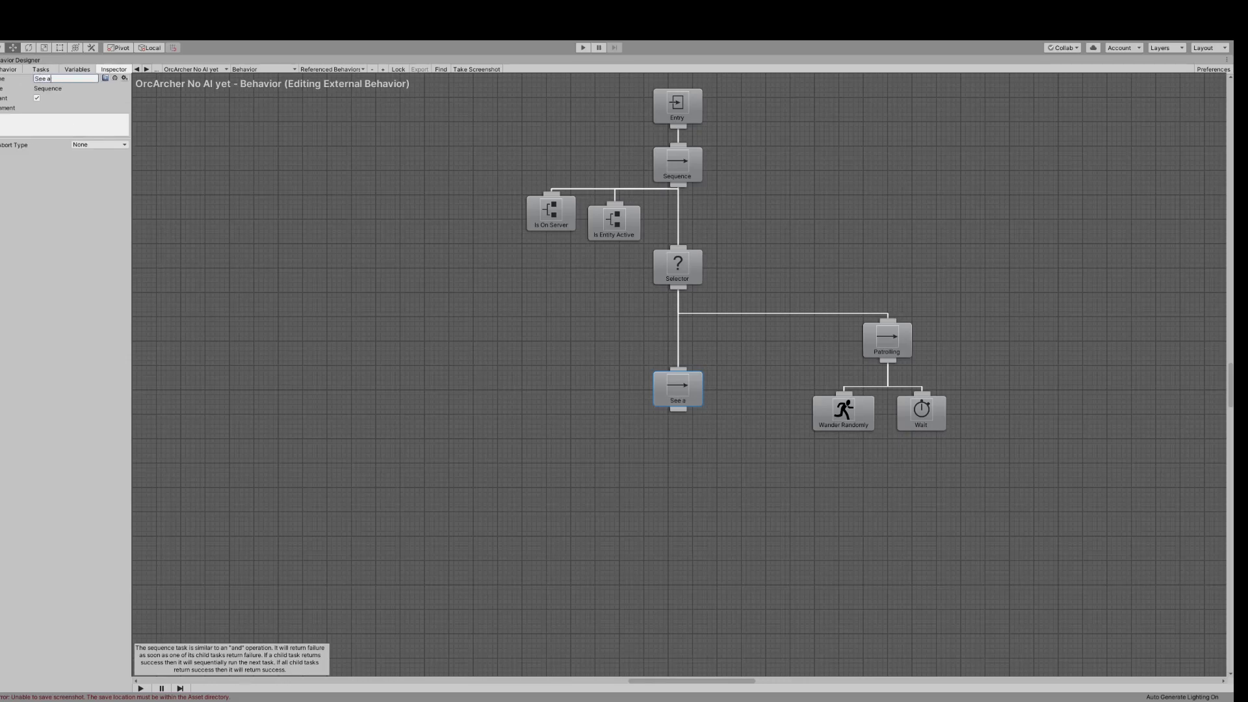
pyautogui.write('n enemy?')
pyautogui.moveTo(678, 390); pyautogui.dragTo(678, 361)
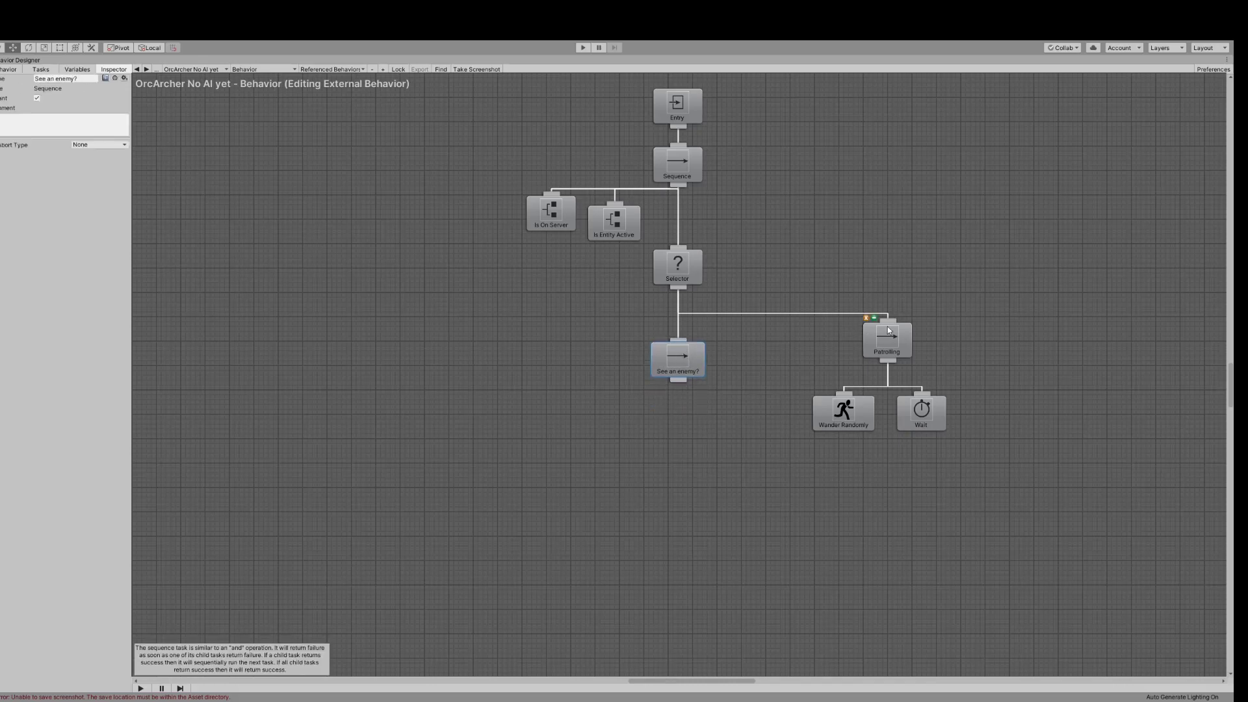
pyautogui.moveTo(889, 330); pyautogui.dragTo(889, 345)
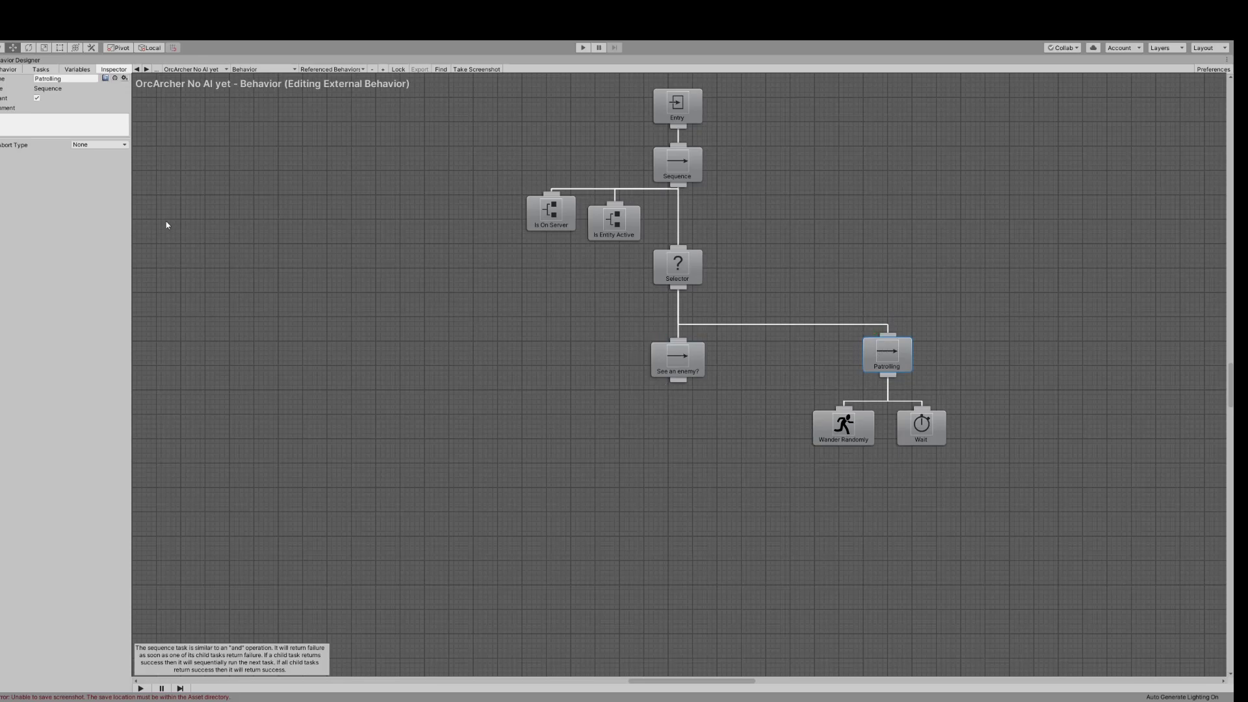
# - Add a Can We Target Player check as a child of the See an enemy? sequence, directly below it
pyautogui.click(44, 69)
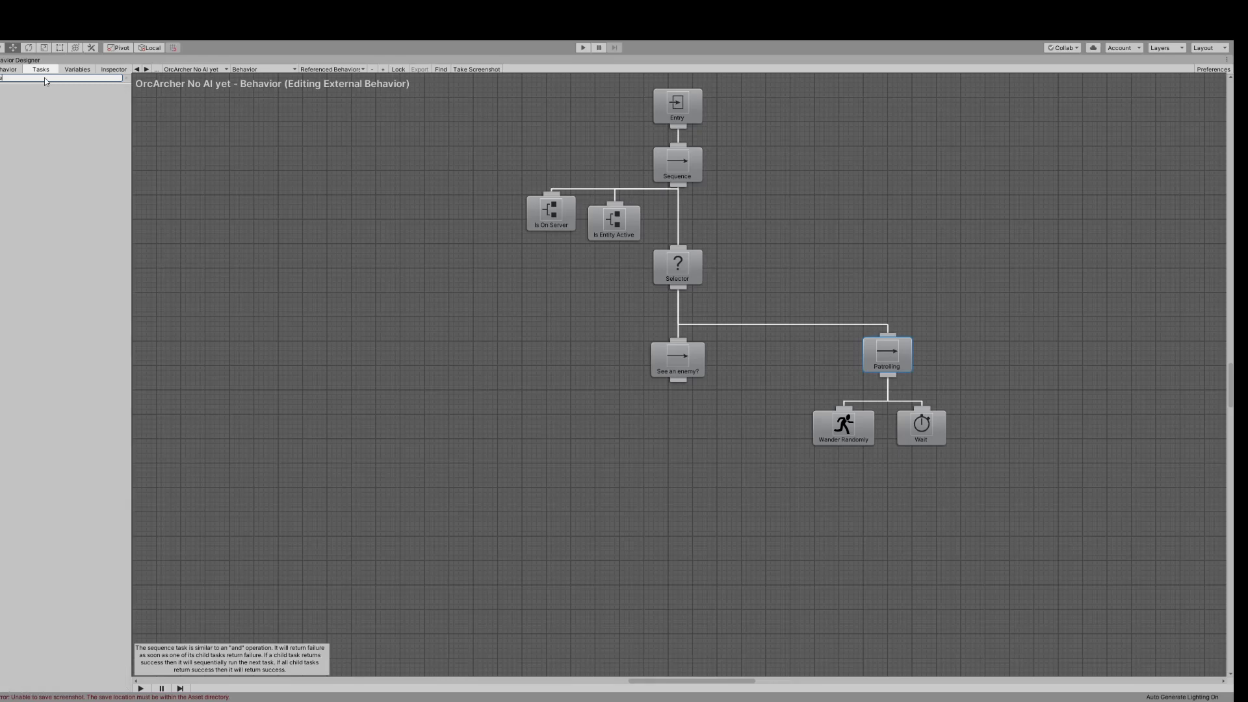
pyautogui.press('BackSpace')
pyautogui.scroll(-5, 52, 421)
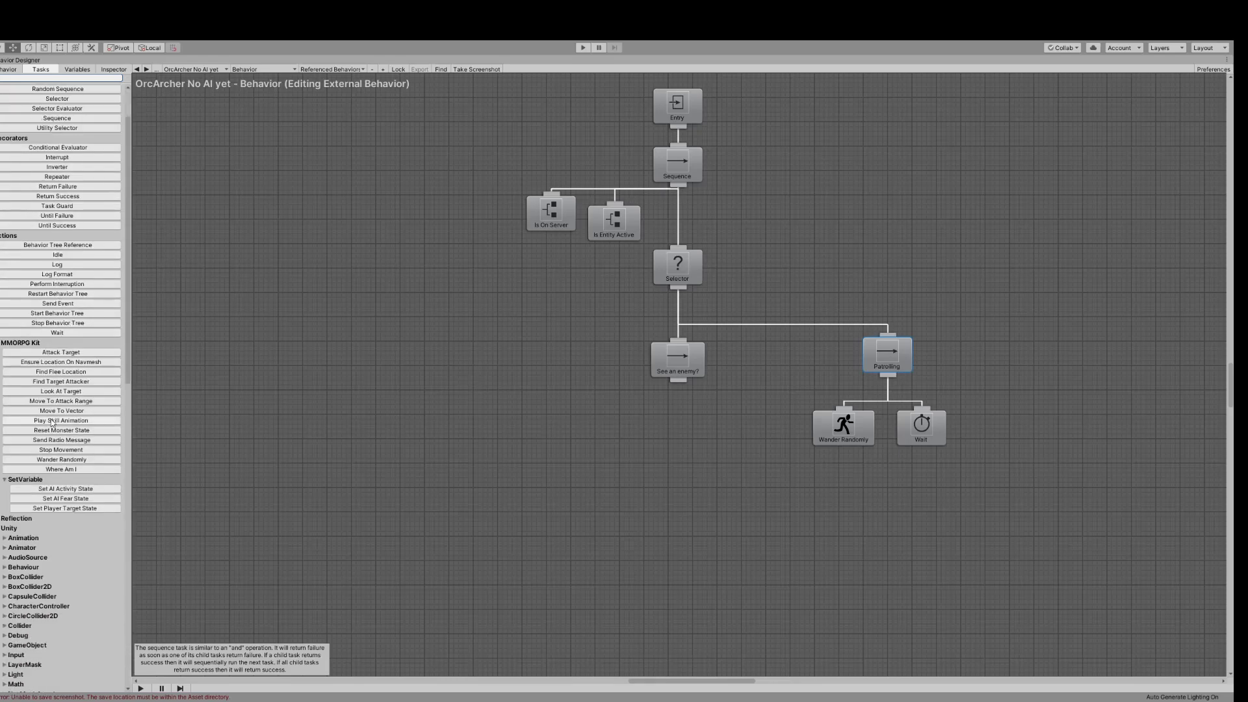
pyautogui.scroll(-10, 72, 428)
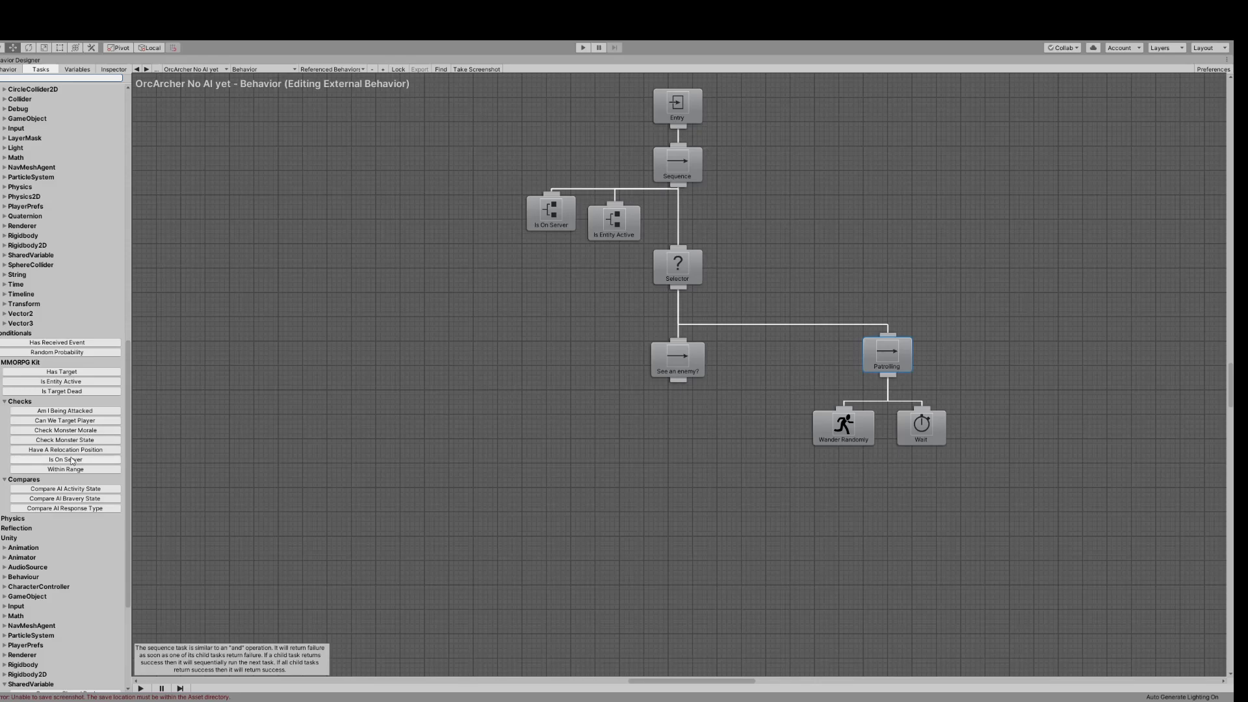
pyautogui.scroll(10, 64, 449)
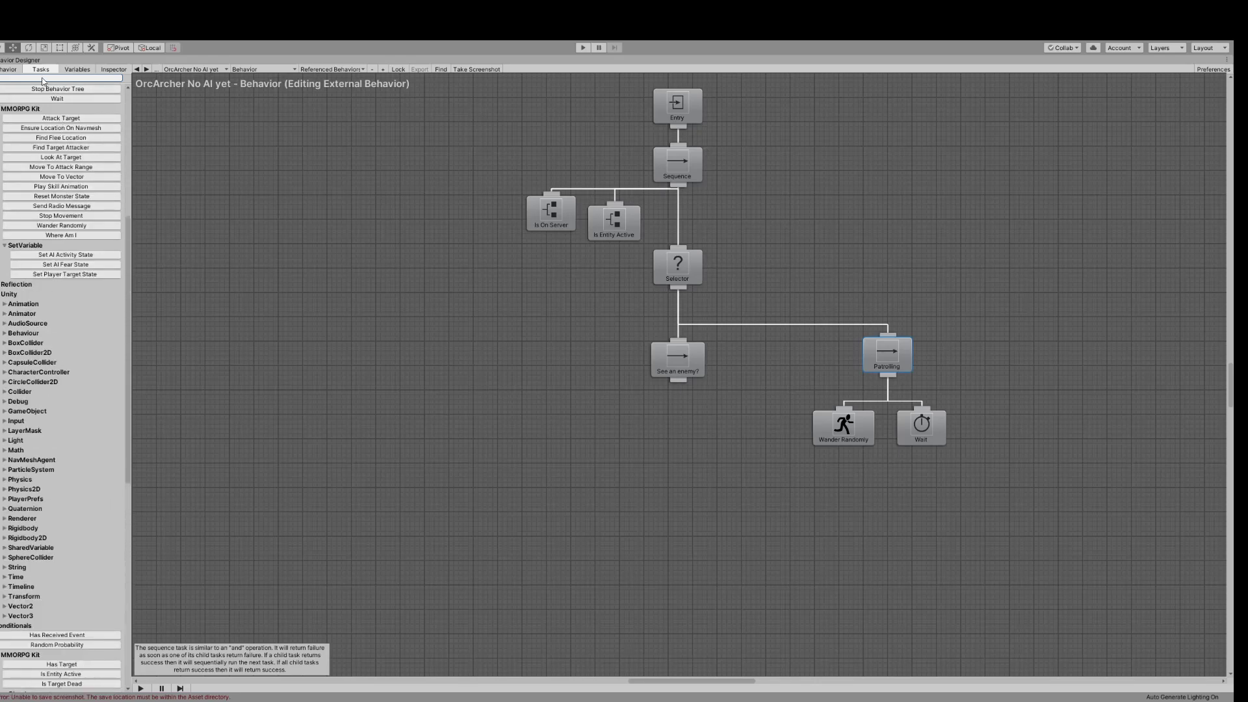
pyautogui.scroll(-5, 110, 439)
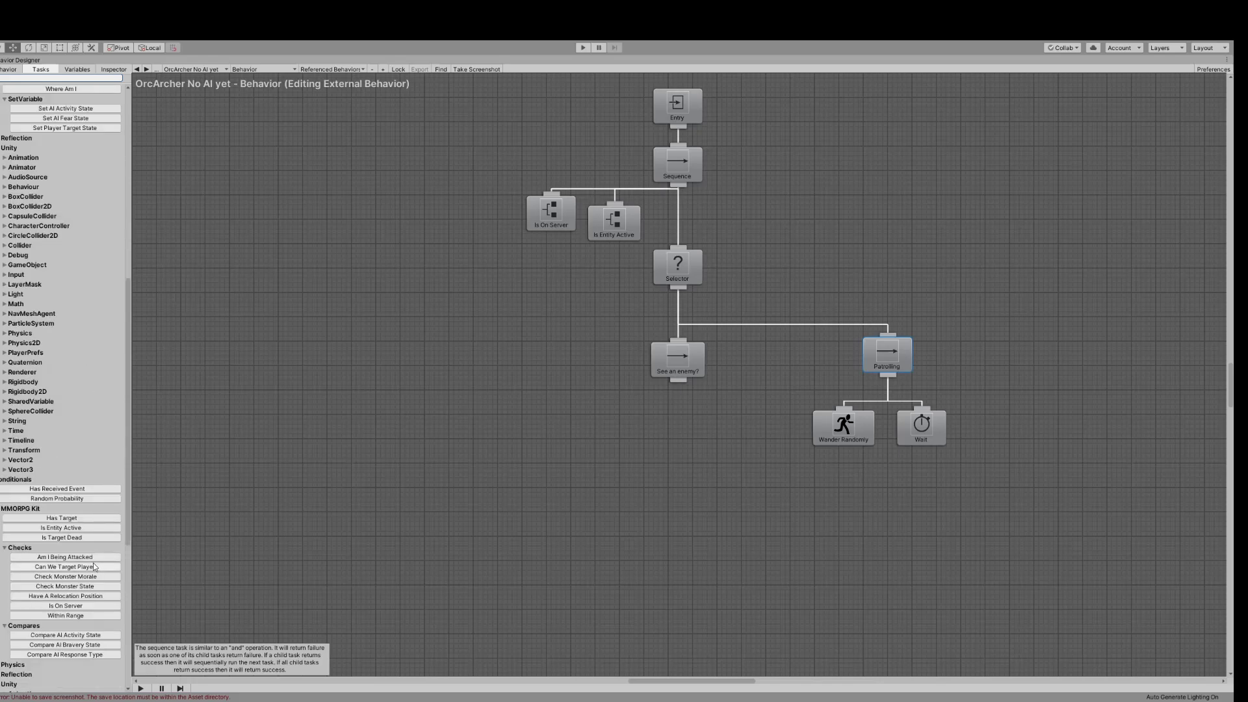
pyautogui.click(67, 568)
pyautogui.moveTo(659, 164); pyautogui.dragTo(498, 407)
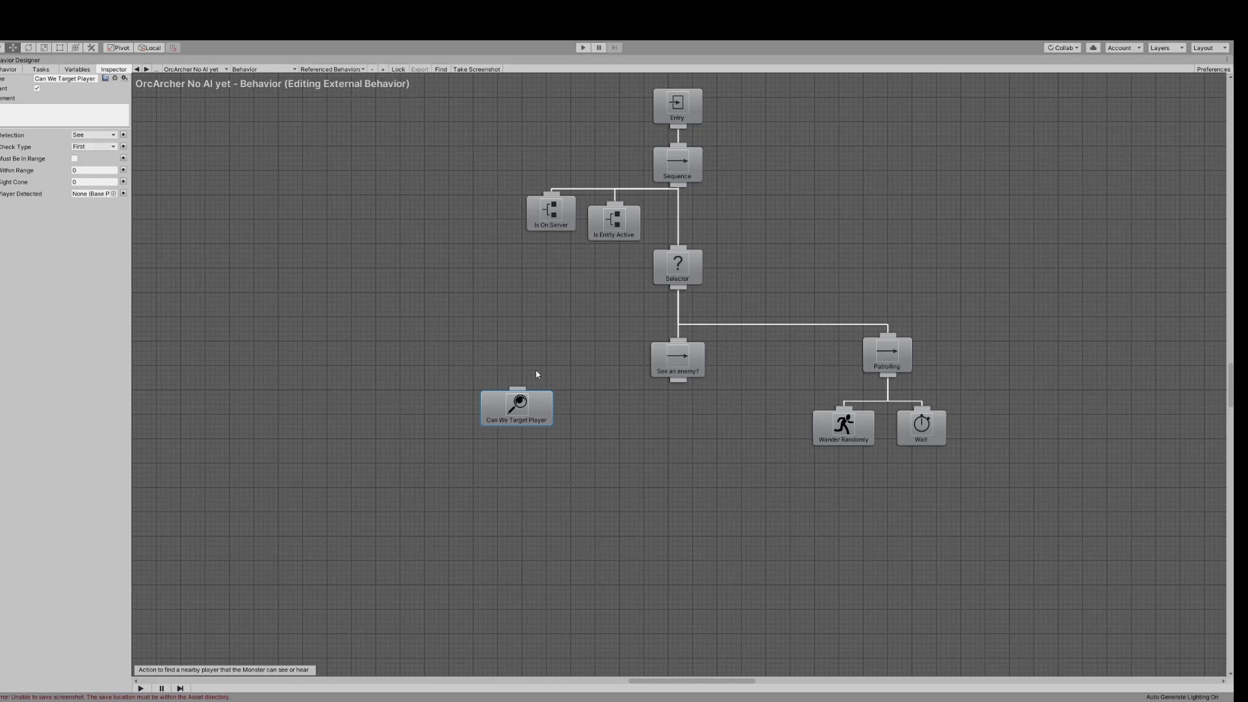
pyautogui.moveTo(512, 416); pyautogui.dragTo(679, 437)
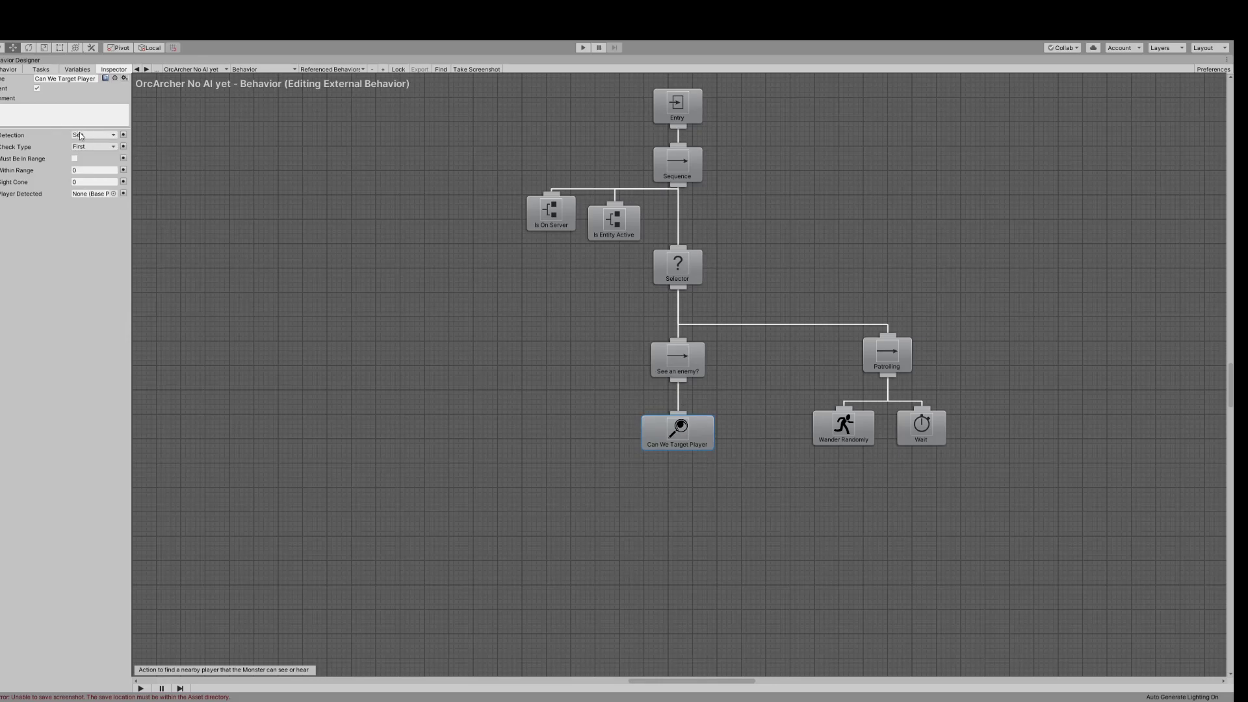
# - Review the Detection and Check Type options of Can We Target Player, keeping See and First
pyautogui.click(88, 156)
pyautogui.click(90, 150)
pyautogui.click(93, 167)
pyautogui.click(93, 147)
pyautogui.click(100, 182)
pyautogui.click(94, 146)
pyautogui.click(112, 182)
# - Set Can We Target Player's Within Range to 56 and Sight Cone to 20, and enable Must Be In Range
pyautogui.click(74, 171)
pyautogui.write('56')
pyautogui.click(96, 182)
pyautogui.write('20')
pyautogui.click(74, 158)
pyautogui.click(79, 182)
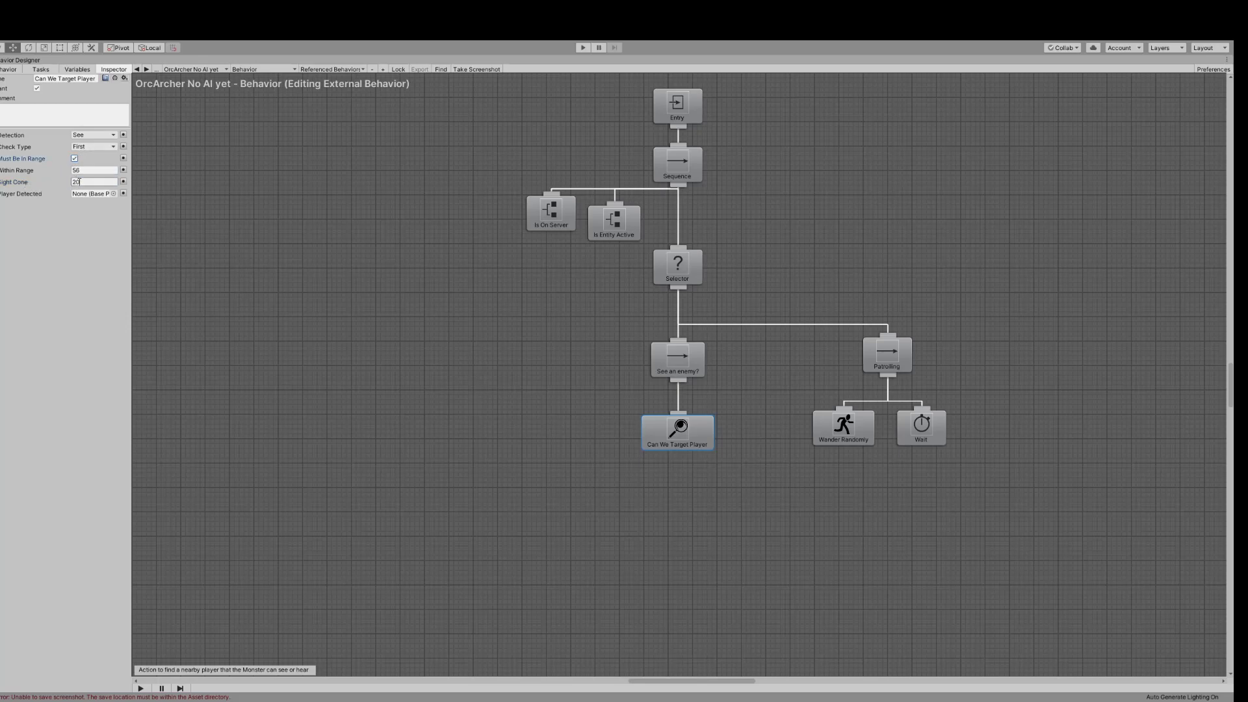
# - Create a behavior variable named TargetedPlayer of type PlayerEntity
pyautogui.click(87, 194)
pyautogui.click(79, 69)
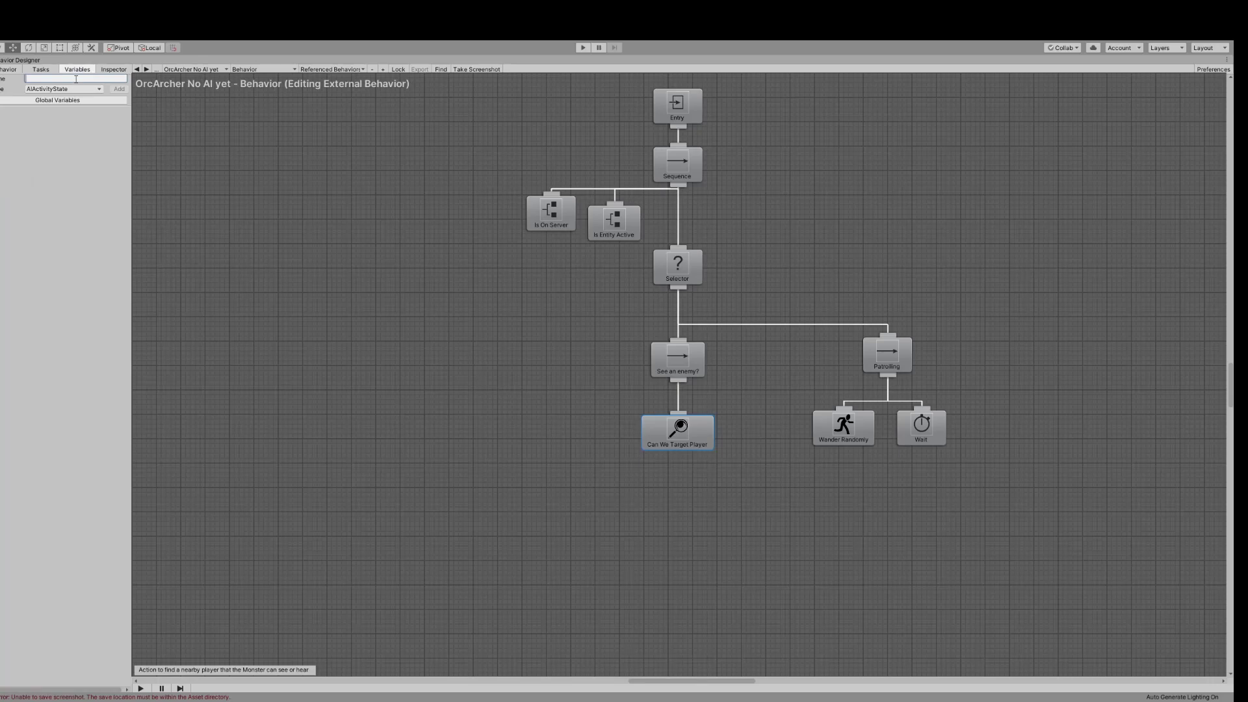
pyautogui.write('TargetedPlayer')
pyautogui.click(72, 389)
pyautogui.click(119, 89)
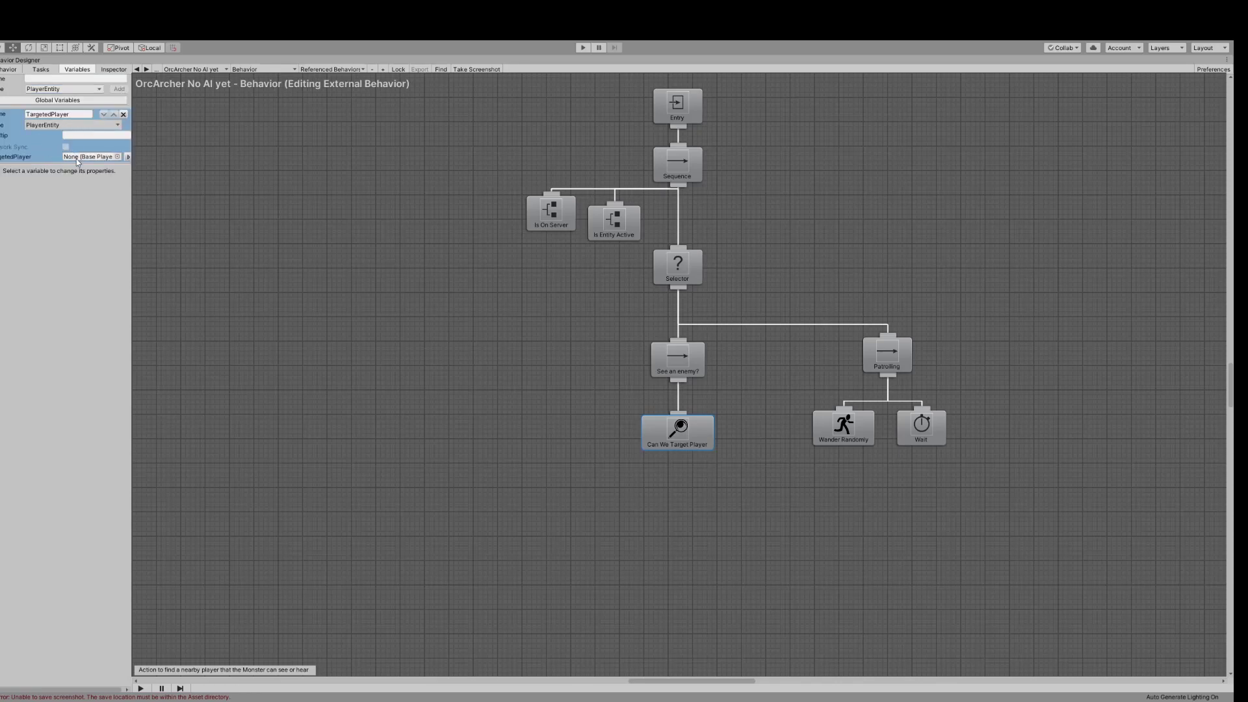
# - Assign the TargetedPlayer variable to Player Detected on the Can We Target Player check
pyautogui.click(111, 70)
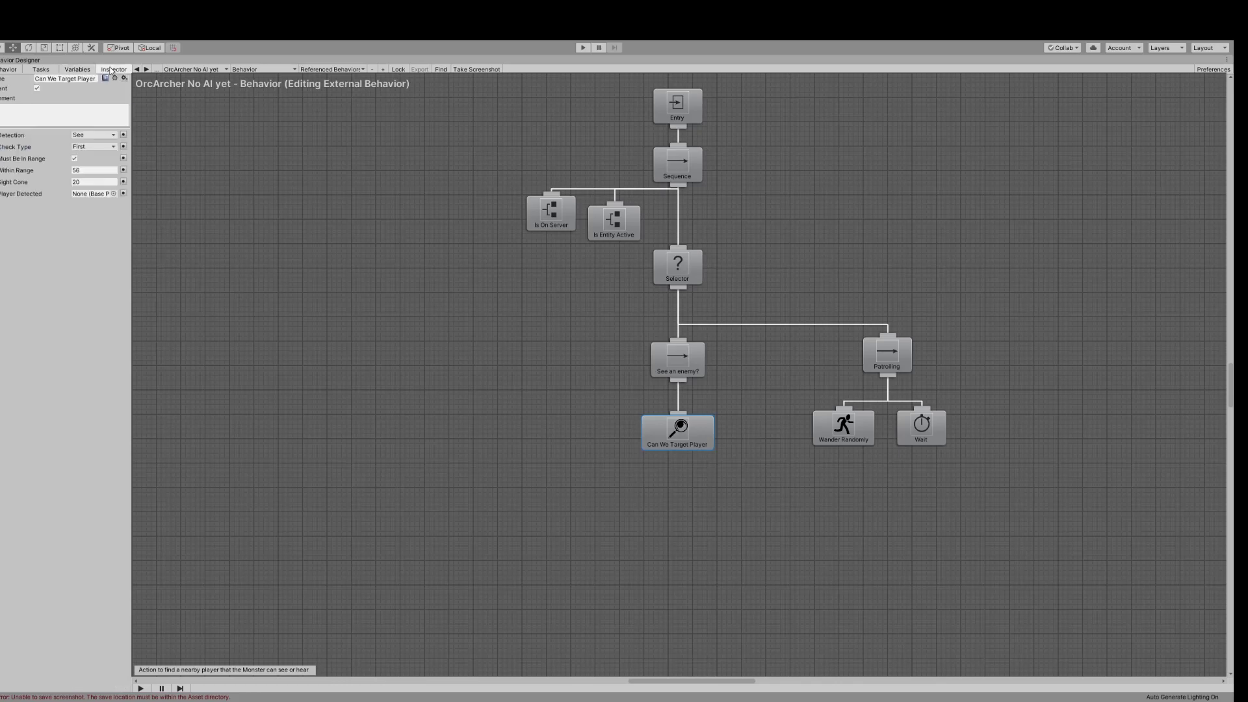
pyautogui.click(124, 194)
pyautogui.click(111, 212)
# - Set Can We Target Player's Within Range to 60 and its Sight Cone to 45
pyautogui.click(80, 172)
pyautogui.write('60')
pyautogui.click(84, 184)
pyautogui.moveTo(82, 183); pyautogui.dragTo(32, 181)
pyautogui.write('45')
pyautogui.click(85, 195)
# - Set the Wait Time of the Patrolling branch's Wait task to 10
pyautogui.click(660, 352)
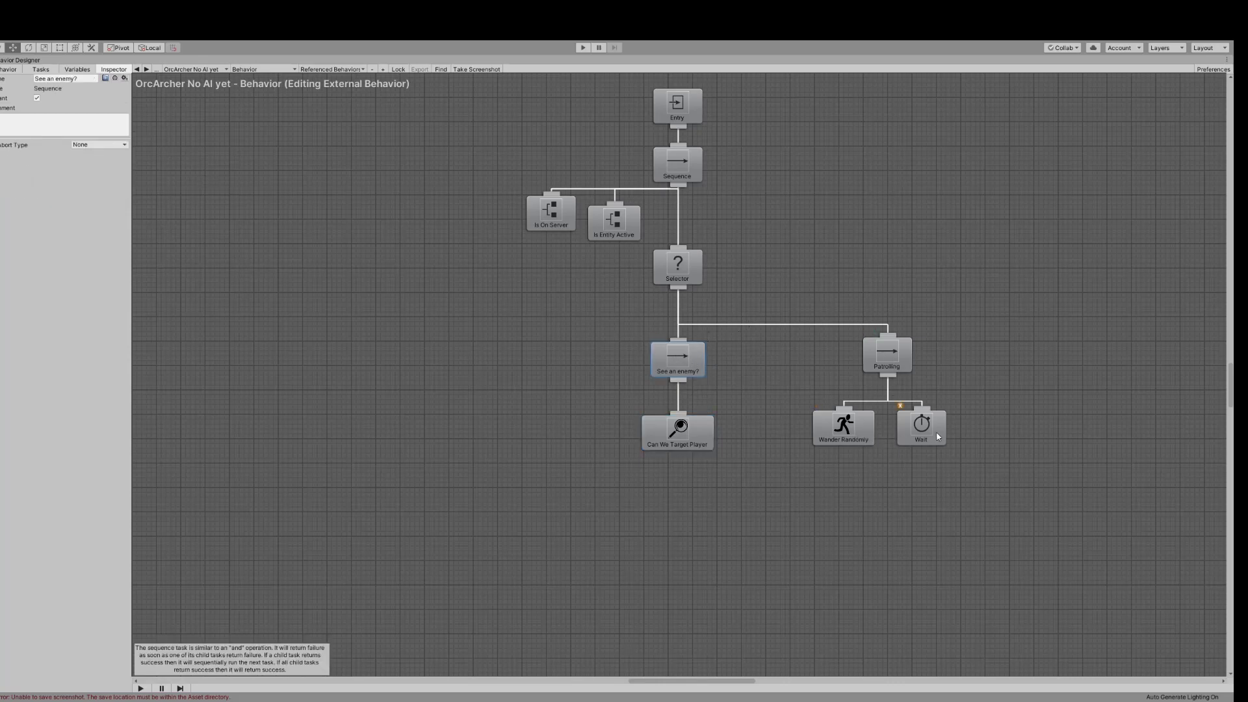
pyautogui.click(919, 435)
pyautogui.click(94, 135)
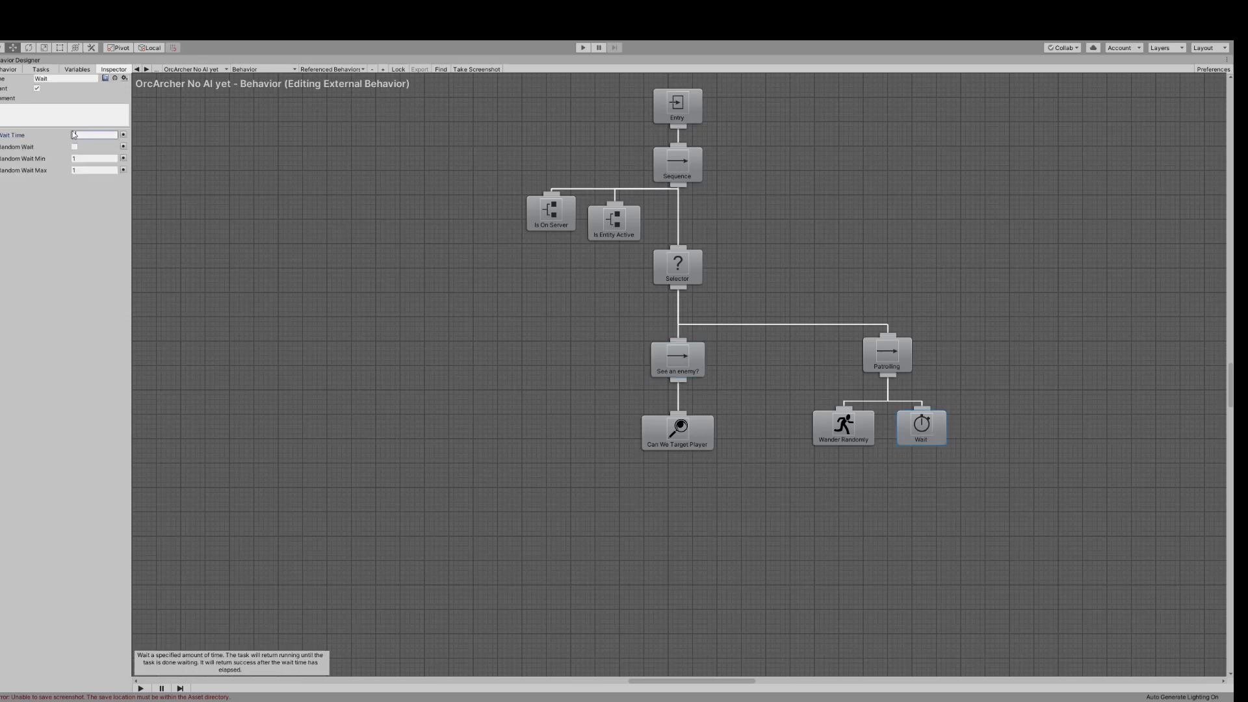
pyautogui.write('0')
pyautogui.click(831, 432)
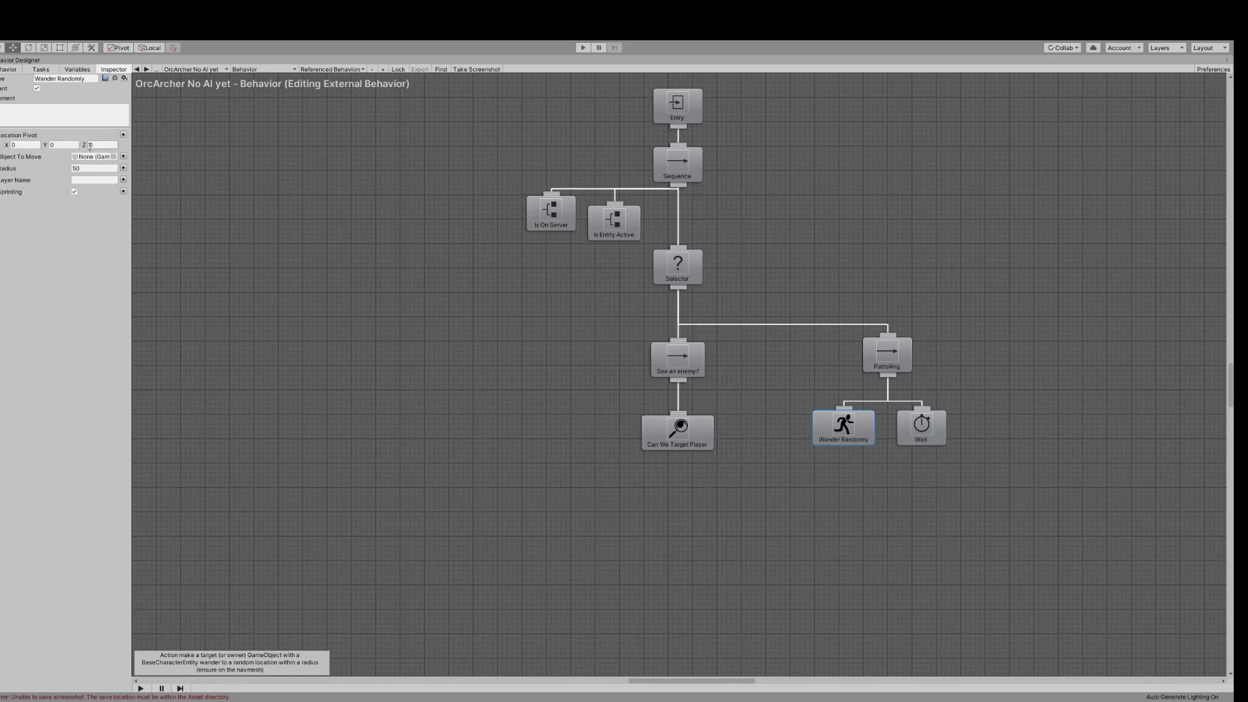
pyautogui.click(918, 438)
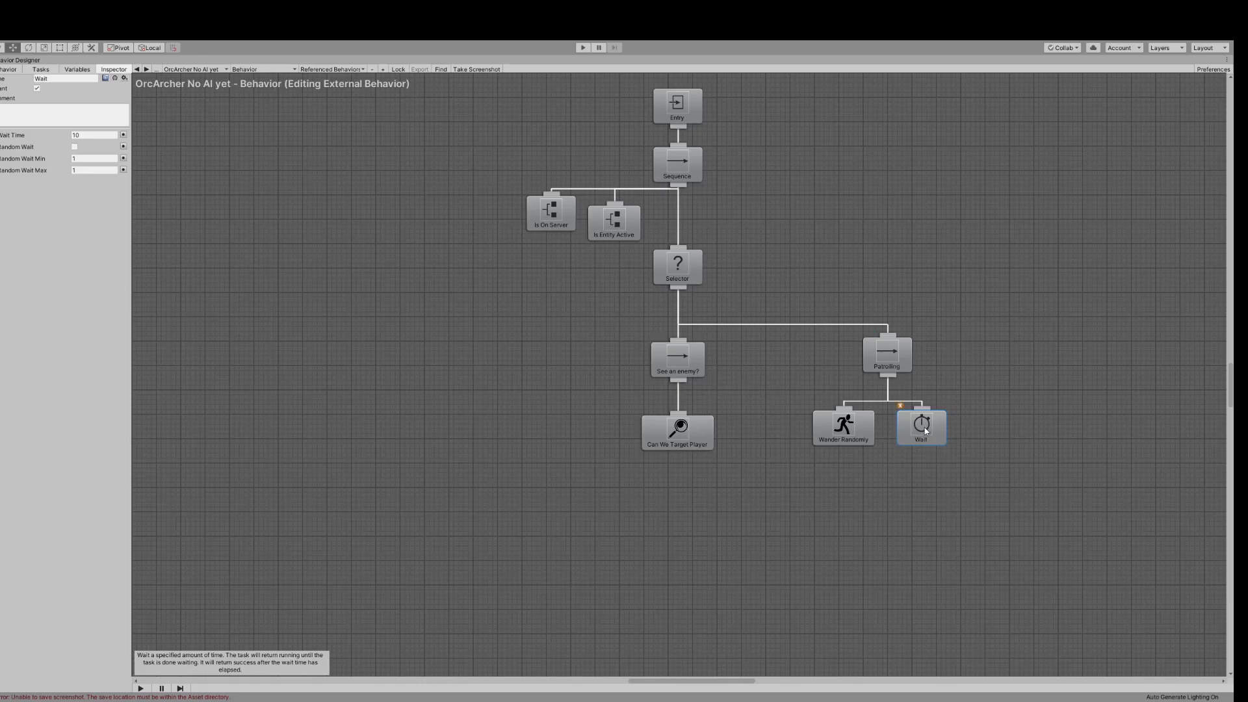
# - Set the Abort Type of the See an enemy? sequence to Lower Priority
pyautogui.click(682, 357)
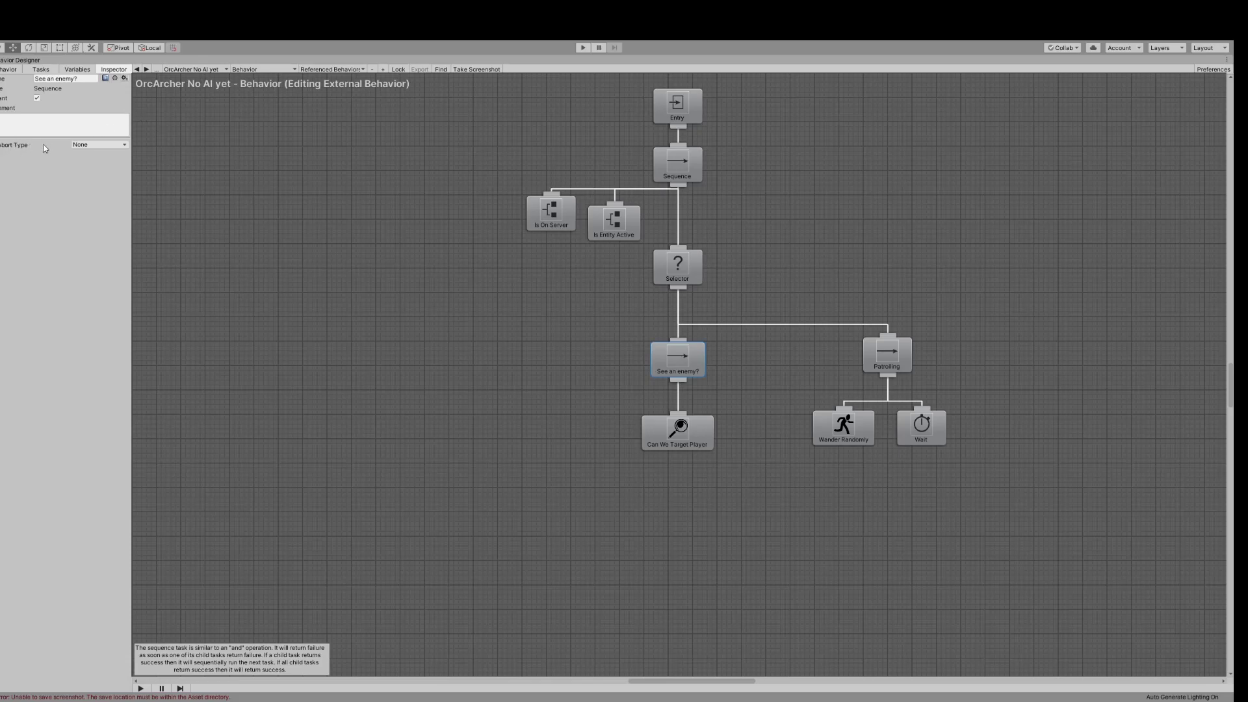
pyautogui.click(117, 165)
pyautogui.click(112, 186)
pyautogui.click(115, 176)
# - Review the settings of the See an enemy? sequence, its Can We Target Player check and the patrolling Wait task
pyautogui.click(680, 431)
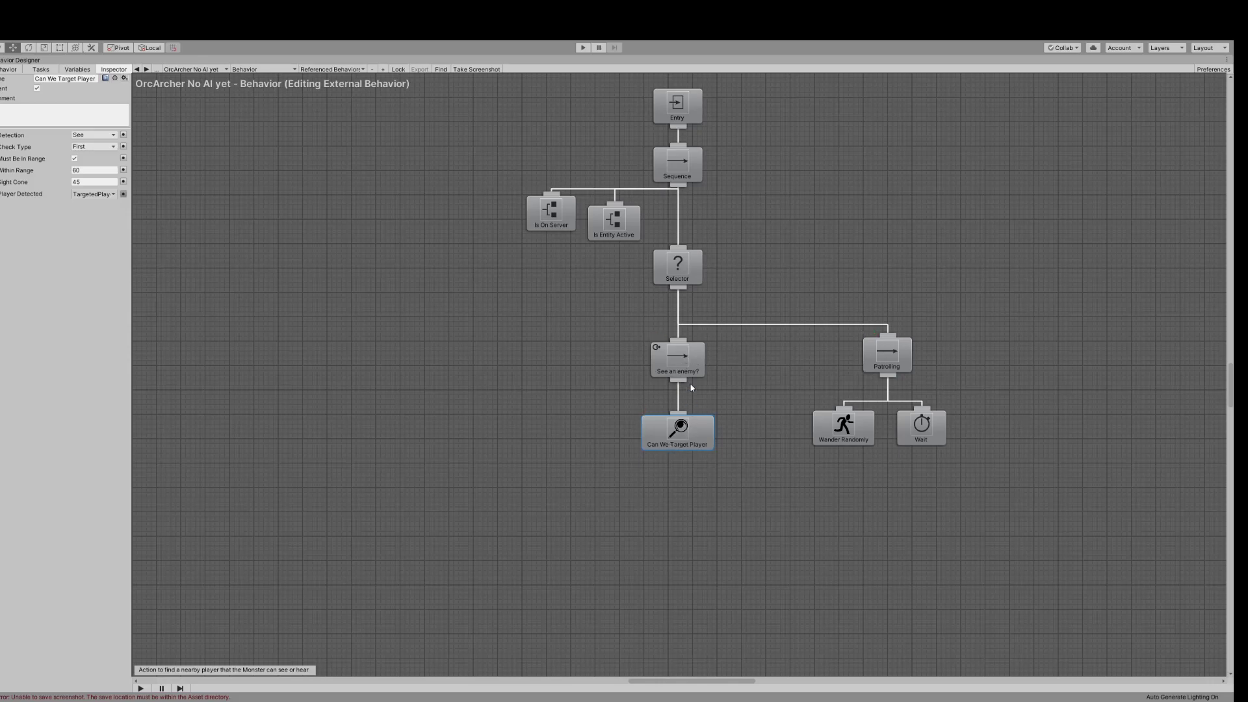
pyautogui.click(683, 363)
pyautogui.click(678, 442)
pyautogui.moveTo(675, 353)
pyautogui.click(927, 432)
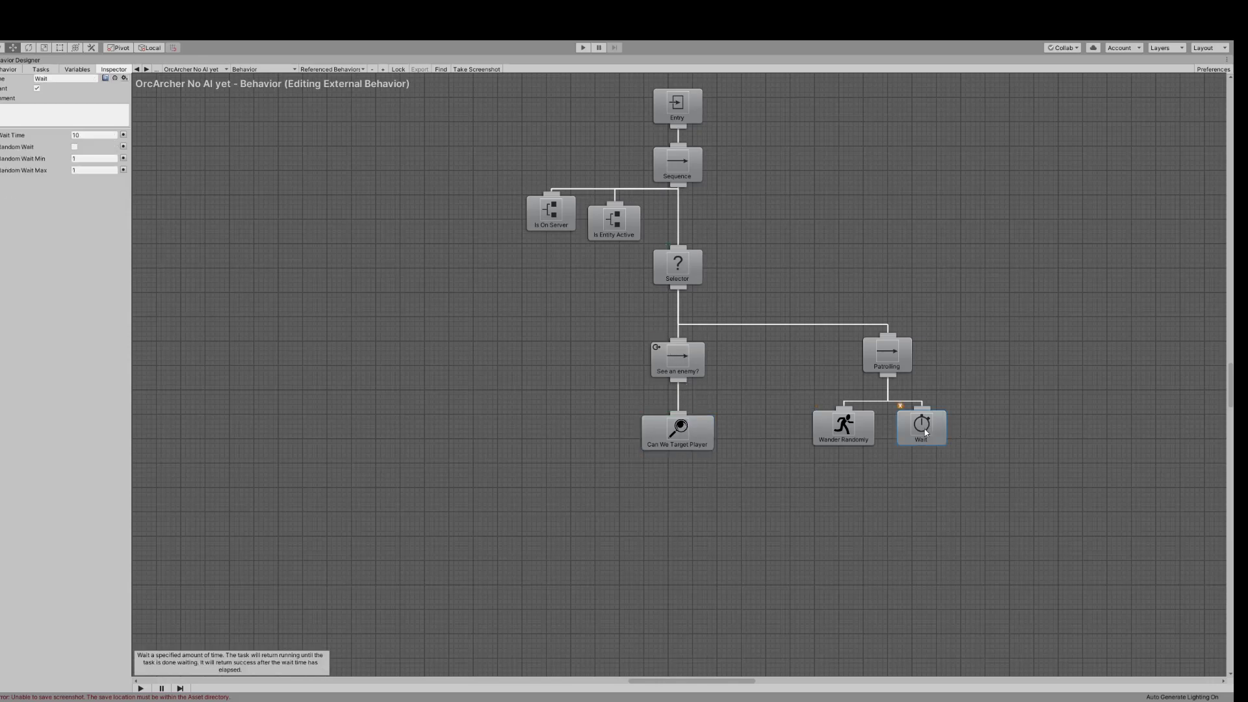
pyautogui.click(665, 359)
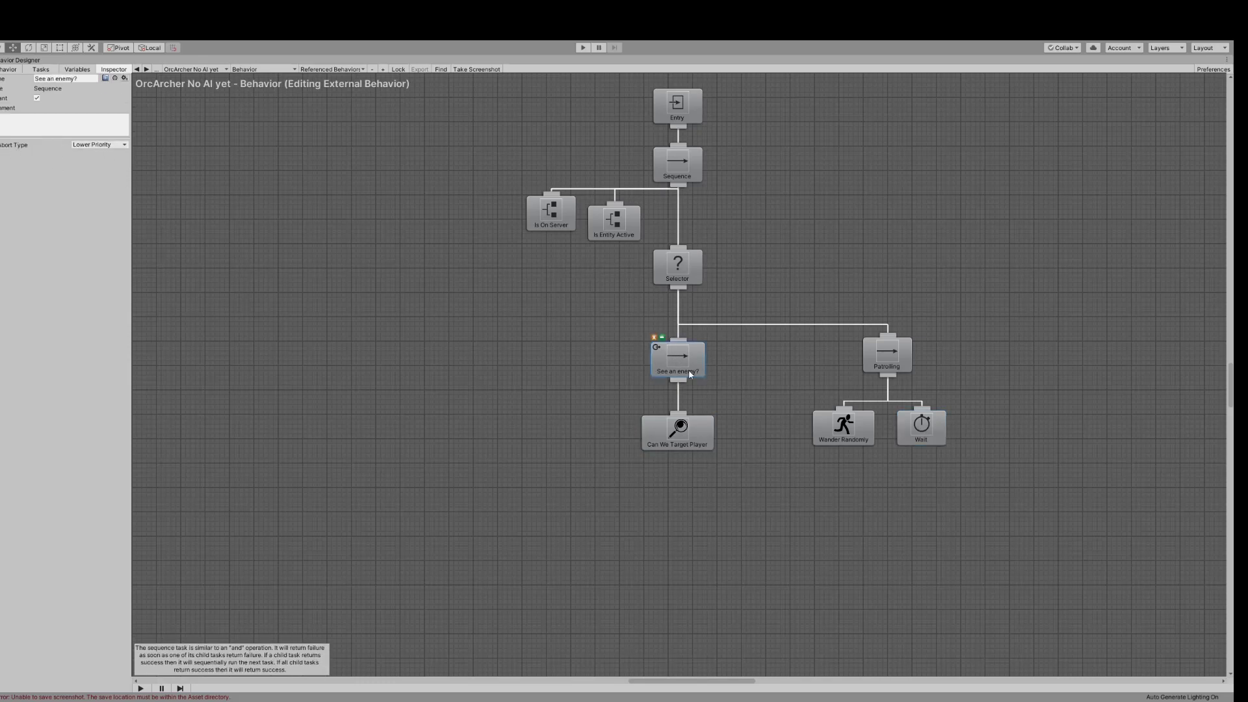
pyautogui.click(682, 440)
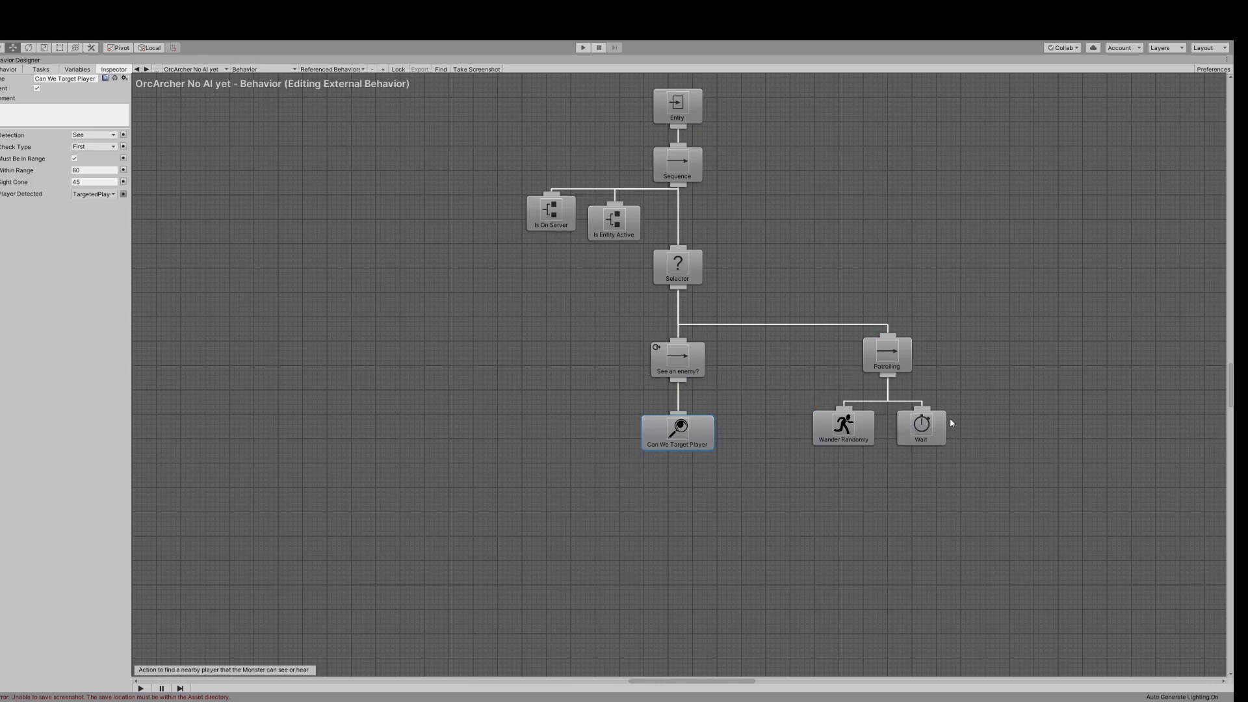
# - Set See an enemy?'s Abort Type to Self and add a Wait child to the right of Can We Target Player
pyautogui.click(676, 361)
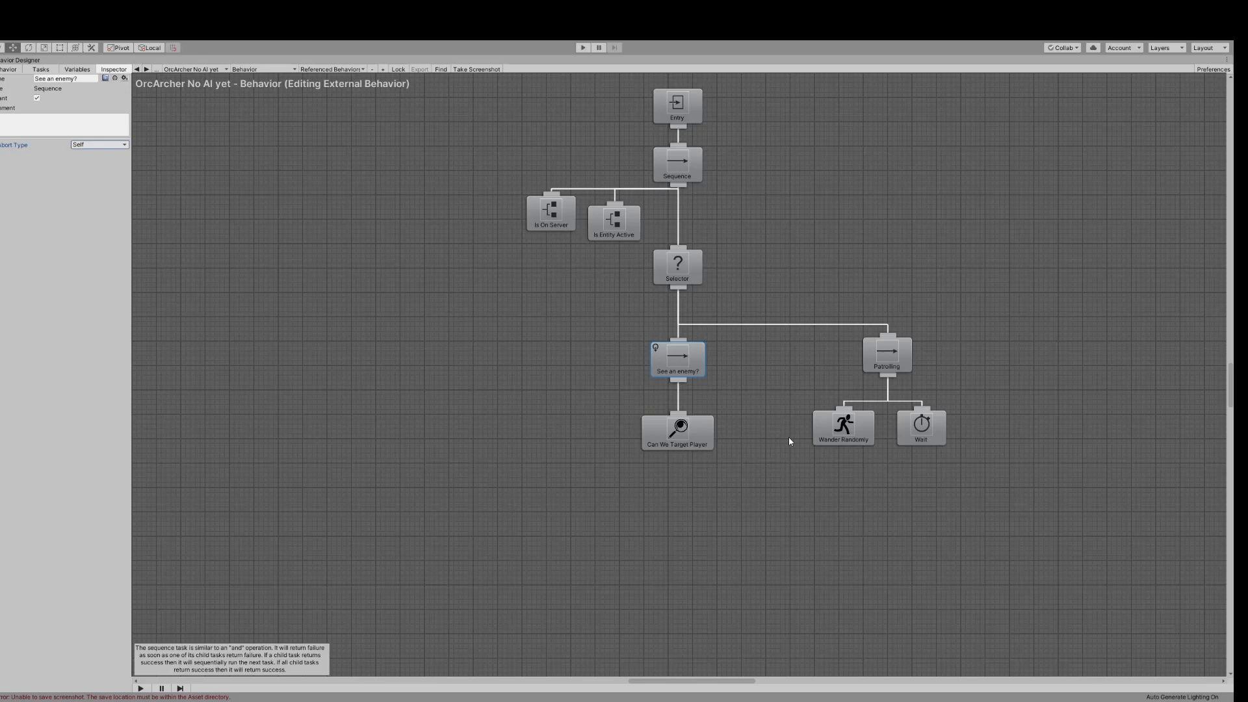
pyautogui.moveTo(685, 434); pyautogui.dragTo(612, 434)
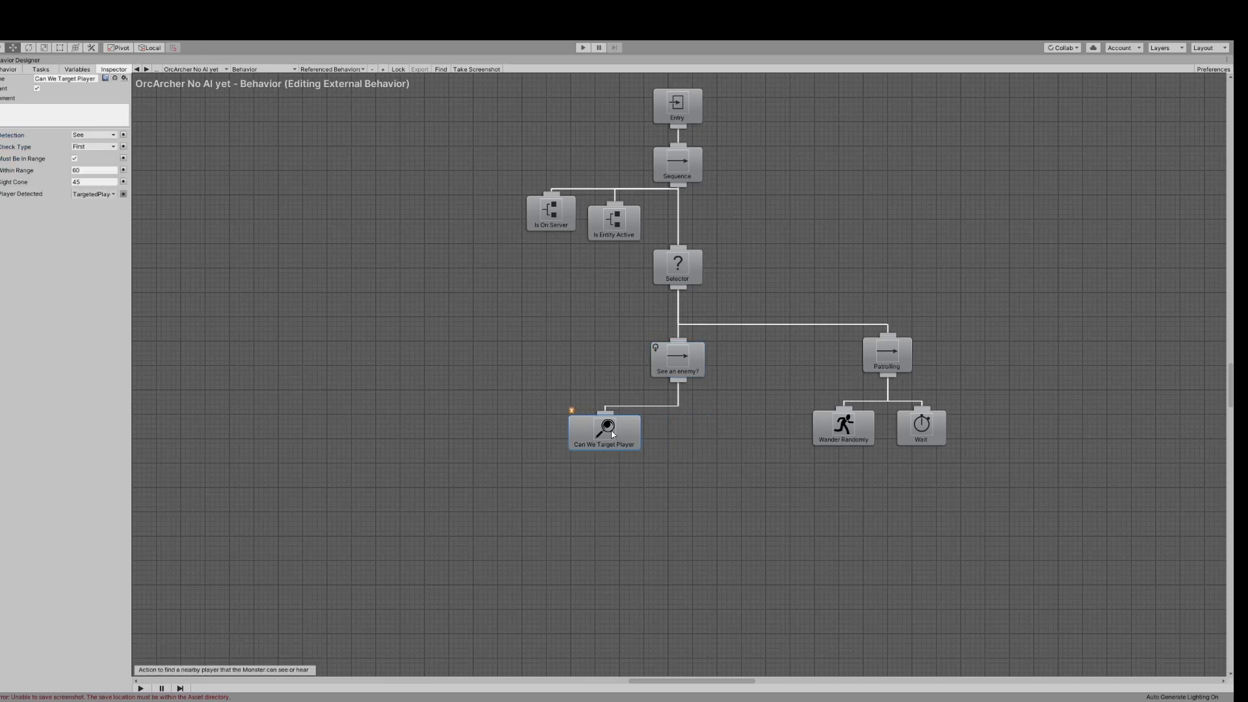
pyautogui.click(43, 69)
pyautogui.write('wa')
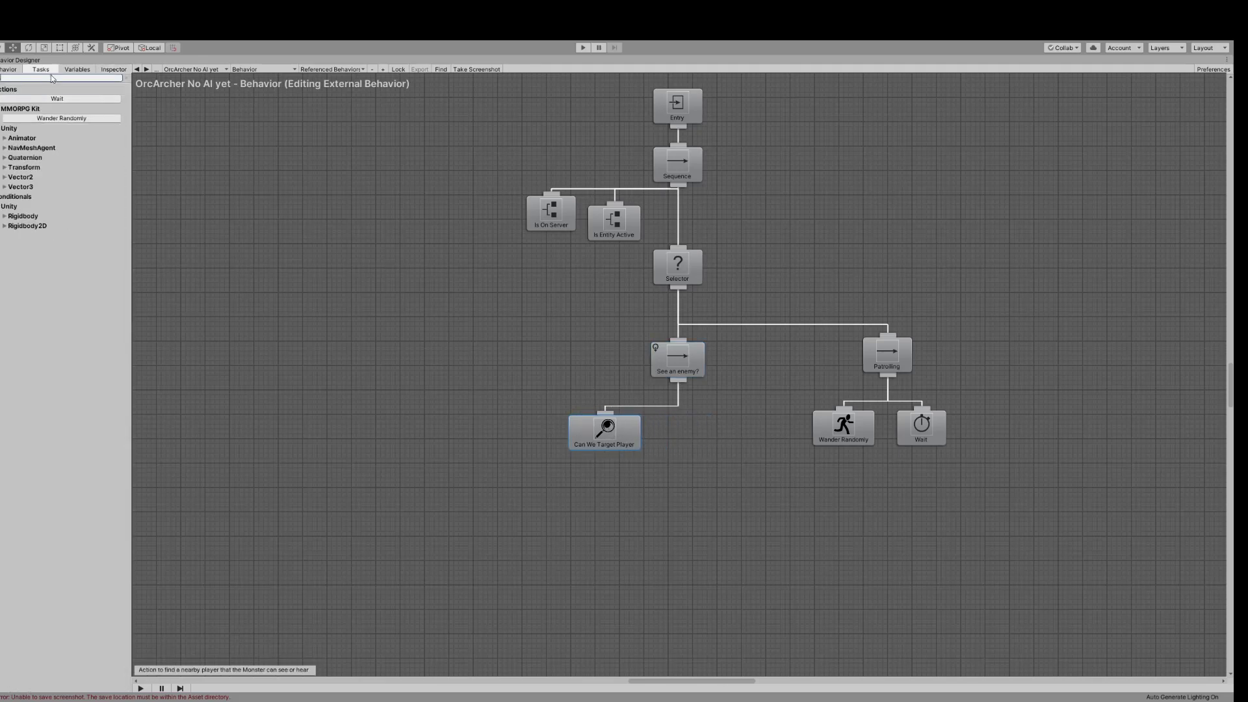
pyautogui.click(52, 100)
pyautogui.moveTo(685, 167); pyautogui.dragTo(713, 455)
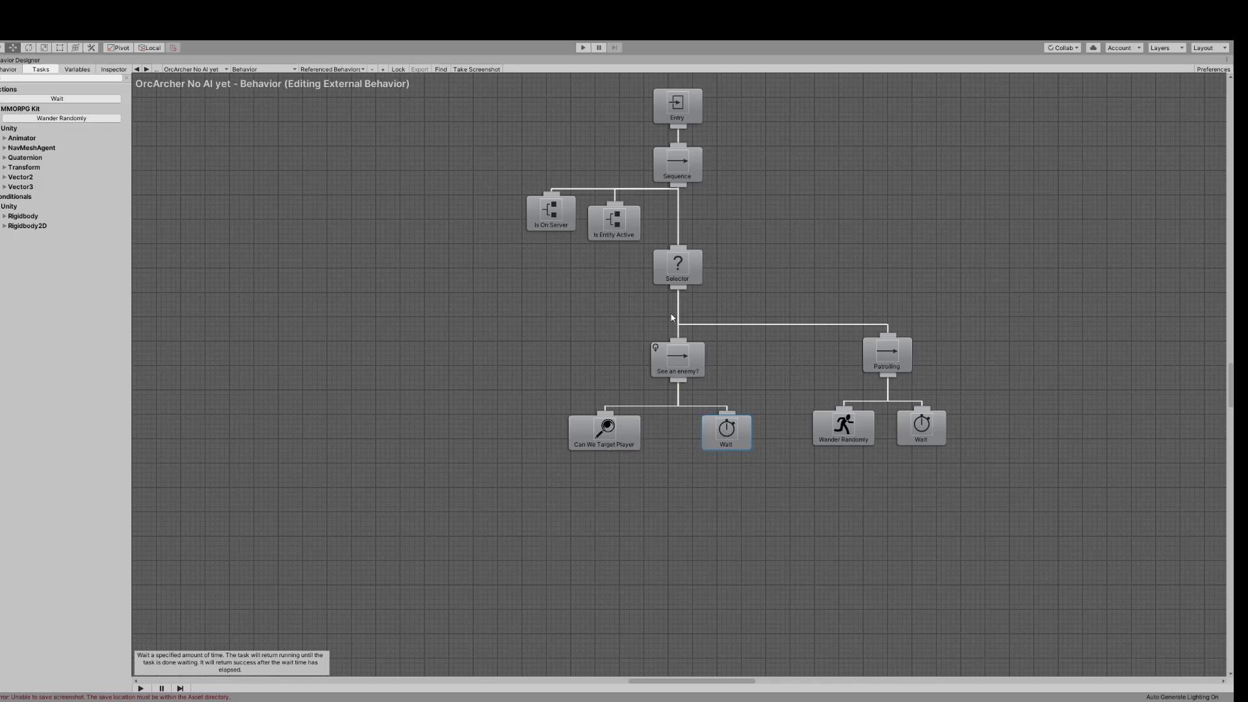
# - Try the Both abort type on the See an enemy? sequence before restoring Lower Priority
pyautogui.click(919, 426)
pyautogui.click(688, 375)
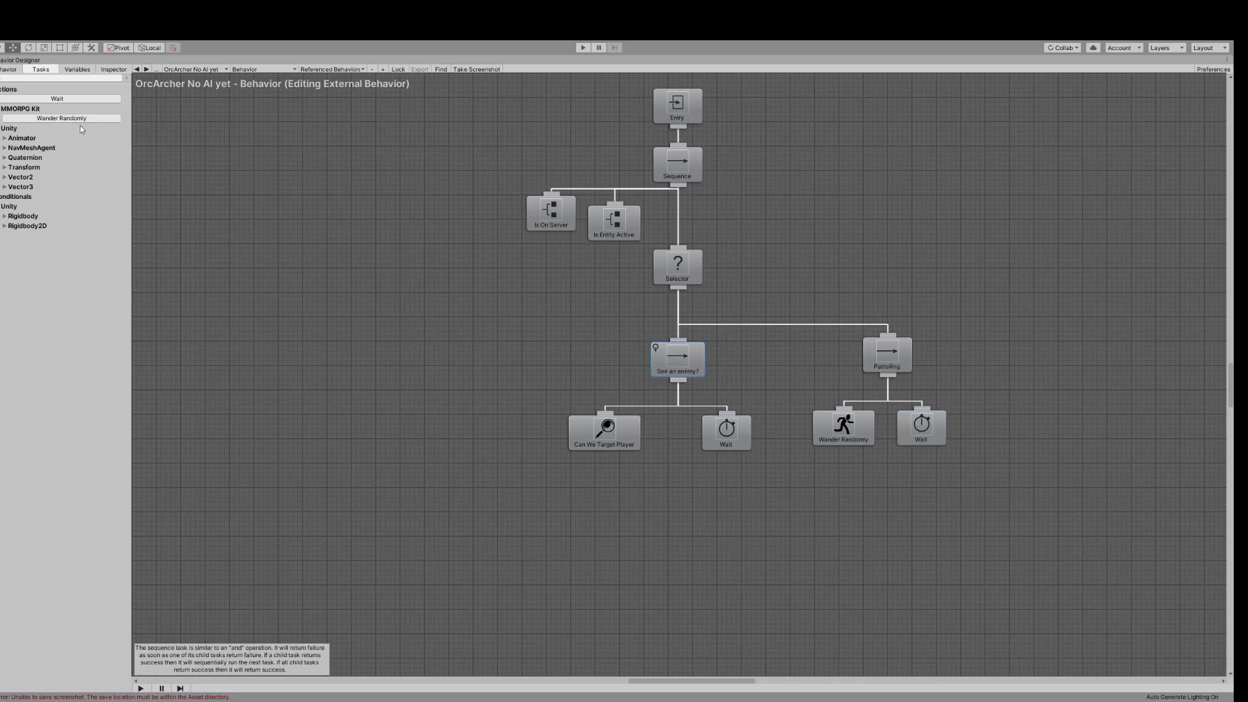
pyautogui.click(114, 69)
pyautogui.click(95, 181)
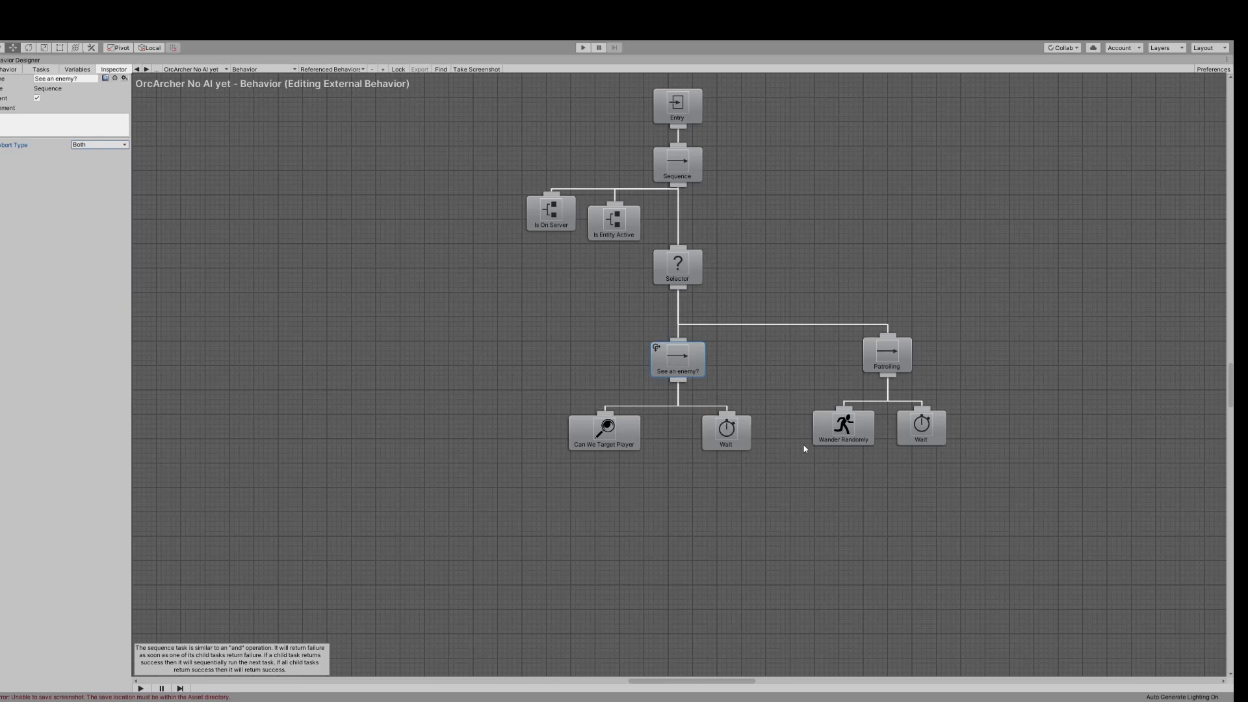
pyautogui.click(671, 374)
# - Delete the Wait under See an enemy?, recenter Can We Target Player beneath the sequence and move the Patrolling branch slightly closer
pyautogui.click(726, 443)
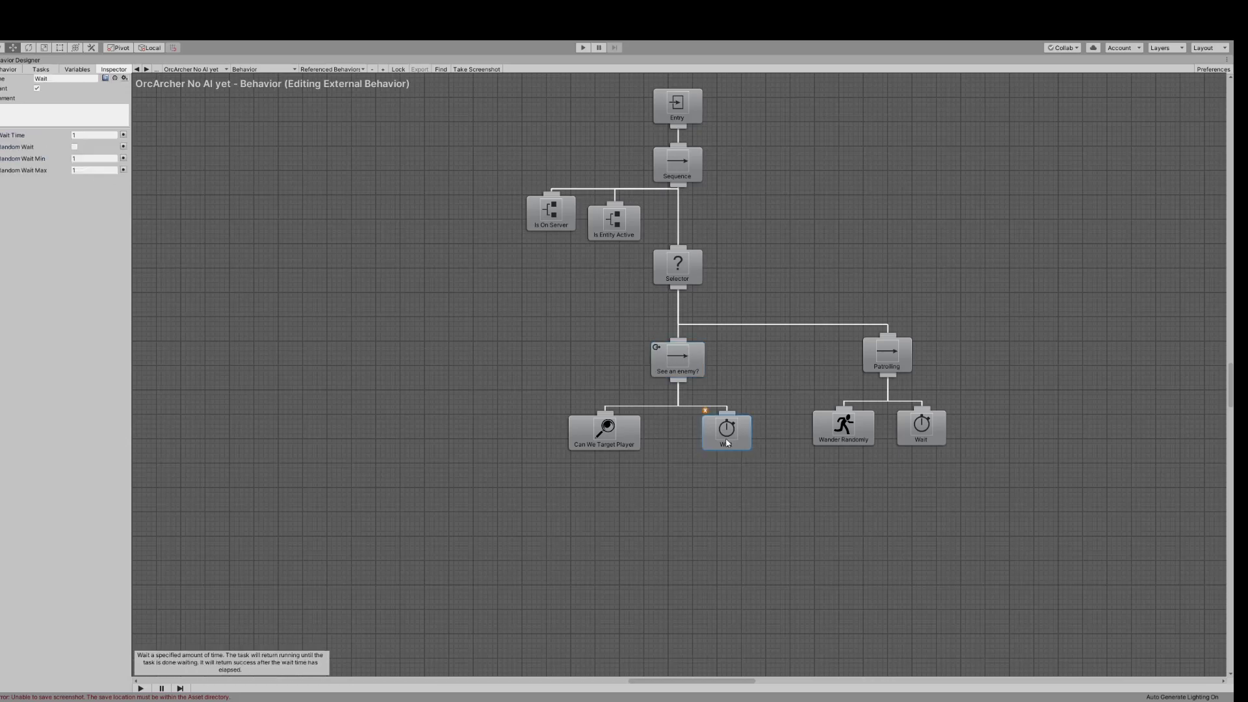
pyautogui.press('Delete')
pyautogui.moveTo(615, 433); pyautogui.dragTo(688, 431)
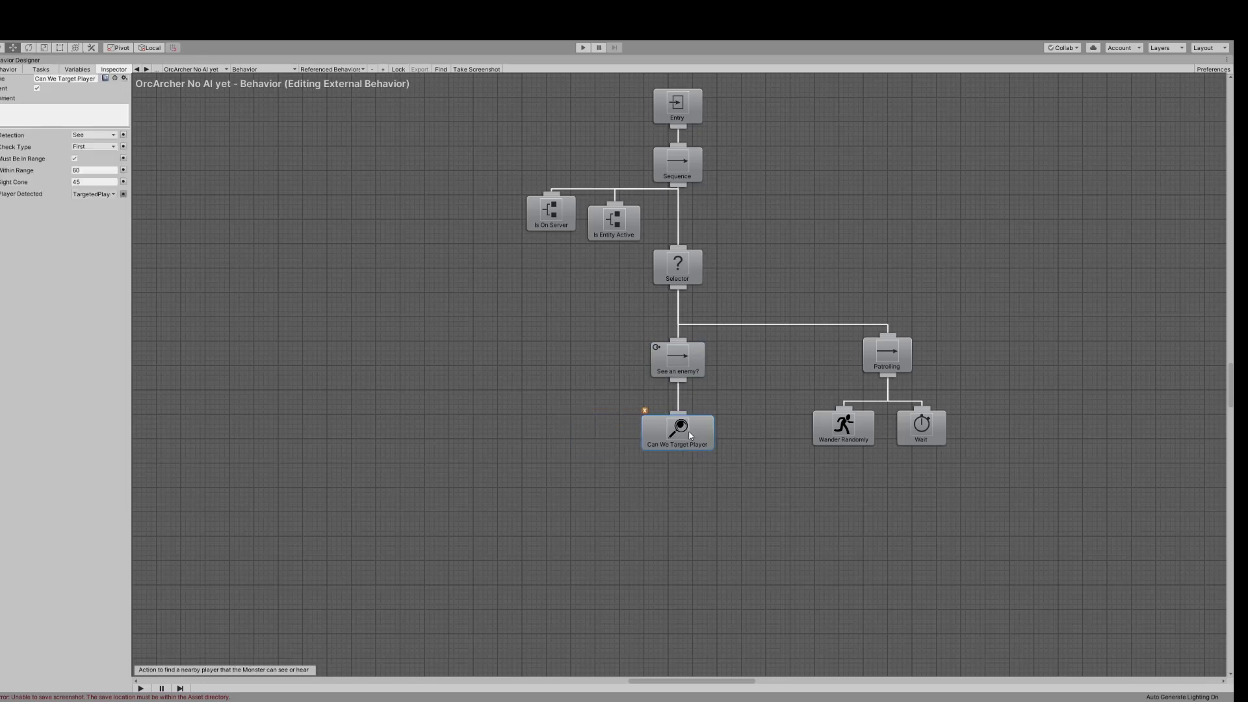
pyautogui.moveTo(885, 353); pyautogui.dragTo(860, 348)
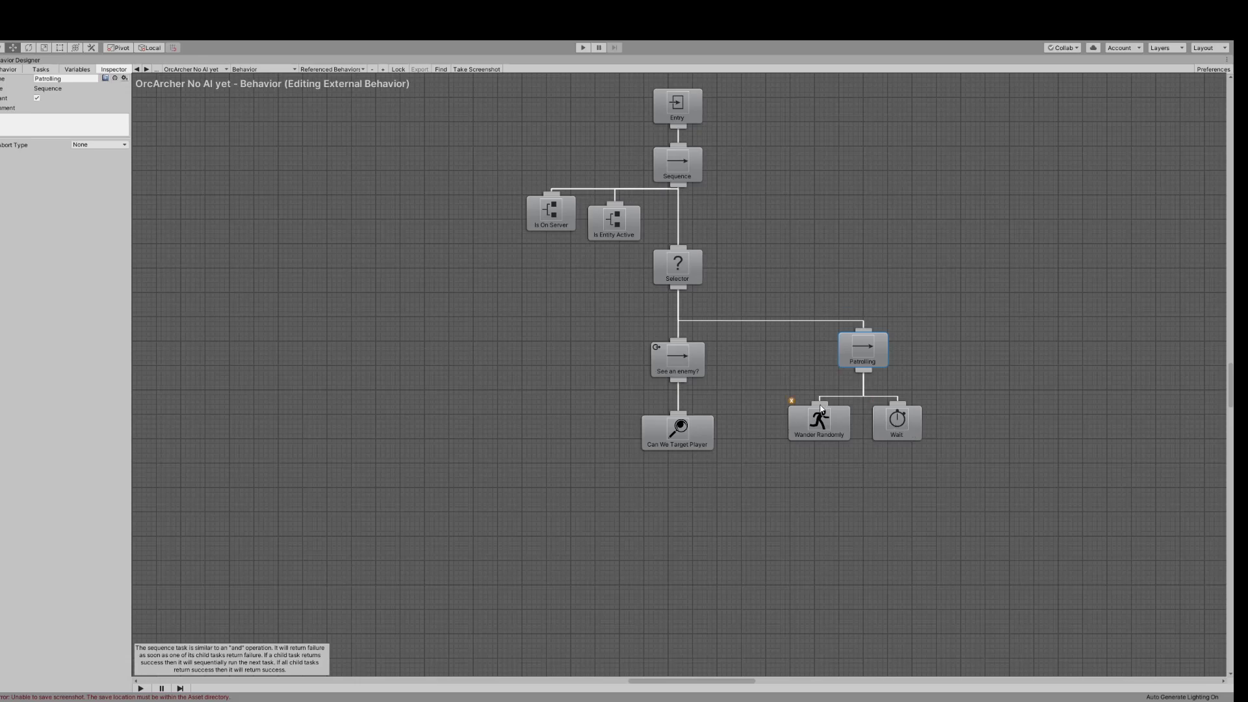
# - Add a Sequence under the Selector to the left of See an enemy? and name it Being Attacked
pyautogui.click(682, 432)
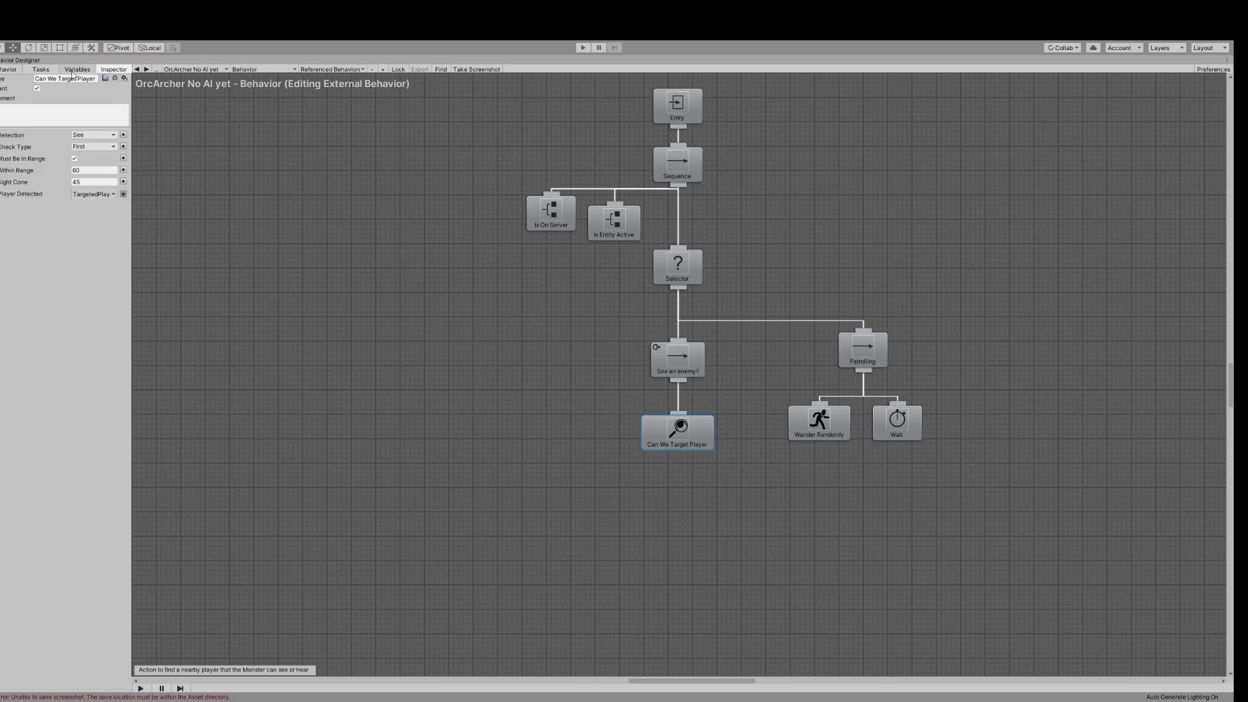
pyautogui.click(41, 69)
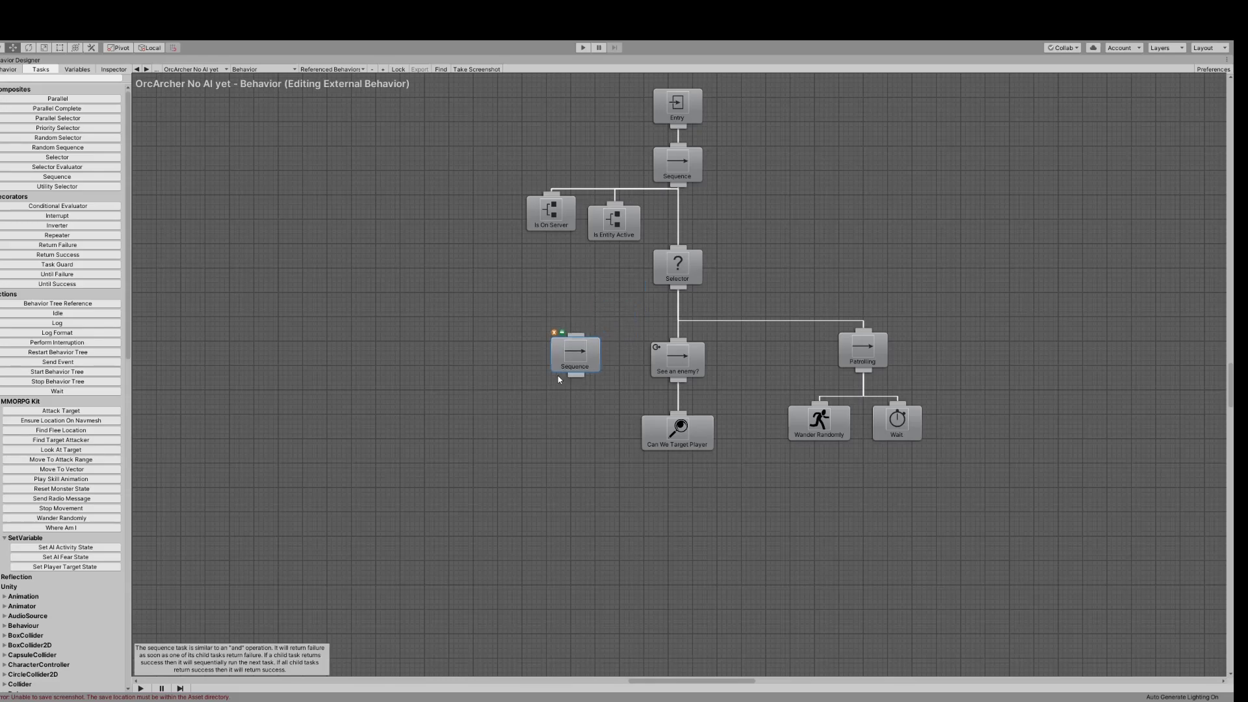
pyautogui.moveTo(567, 368); pyautogui.dragTo(674, 288)
pyautogui.moveTo(566, 360); pyautogui.dragTo(549, 364)
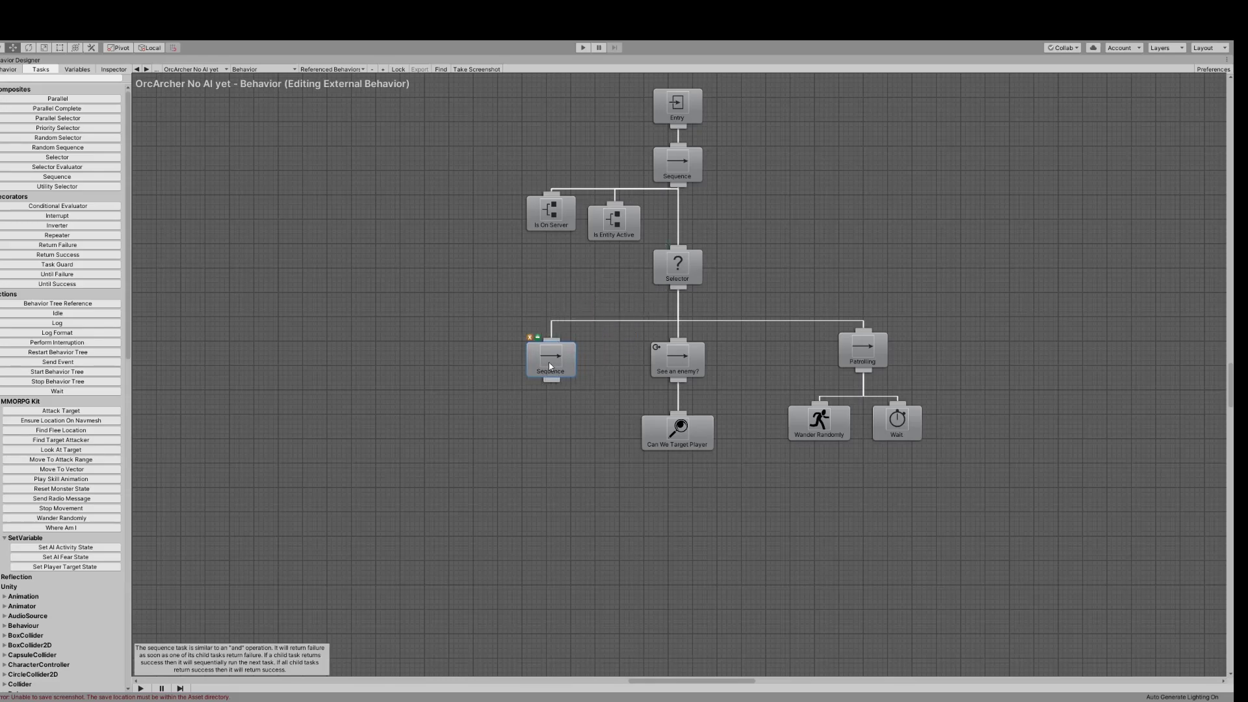
pyautogui.click(112, 69)
pyautogui.click(90, 79)
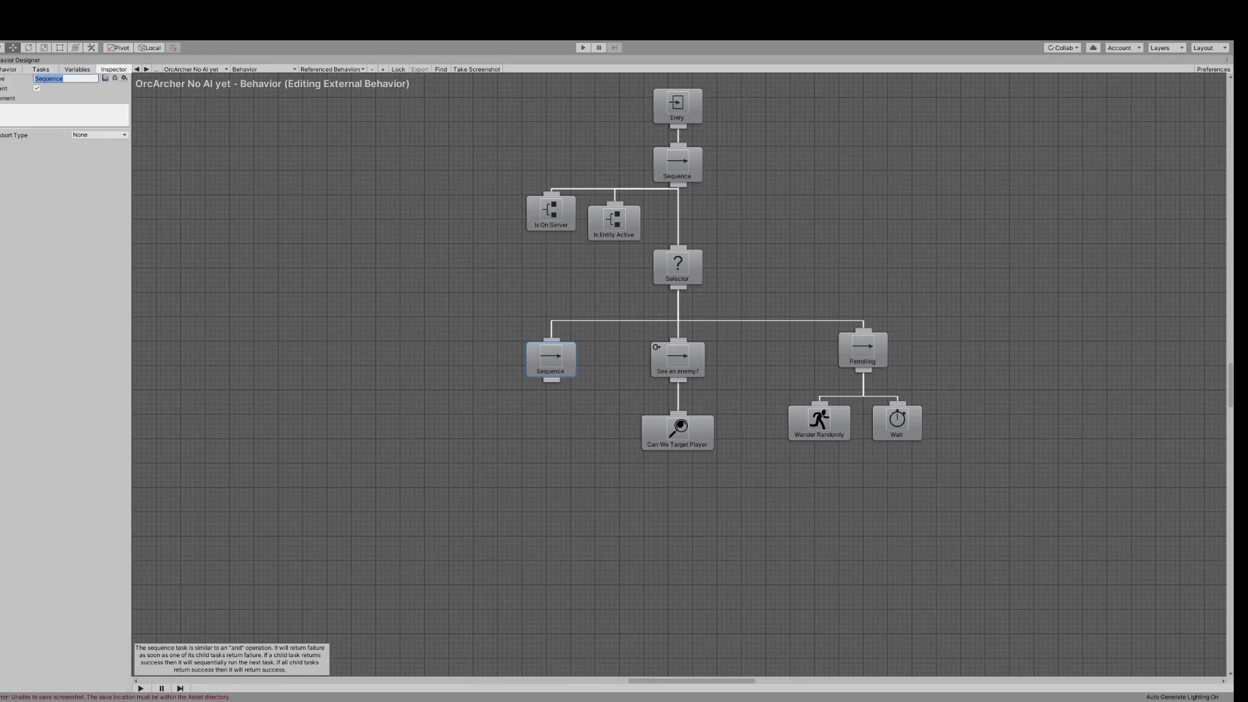
pyautogui.write('Being Att')
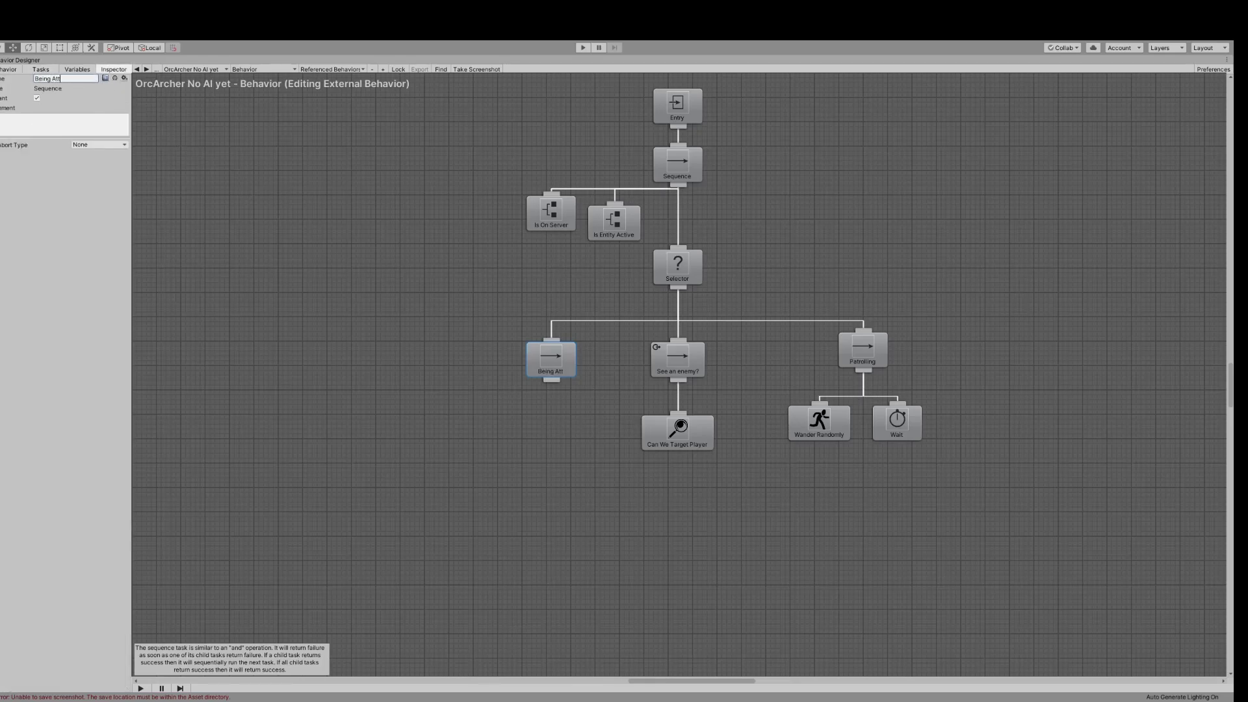
pyautogui.write('acked')
# - Add a Has Received Event conditional as a child of the Being Attacked sequence, placed below it to the left
pyautogui.click(49, 69)
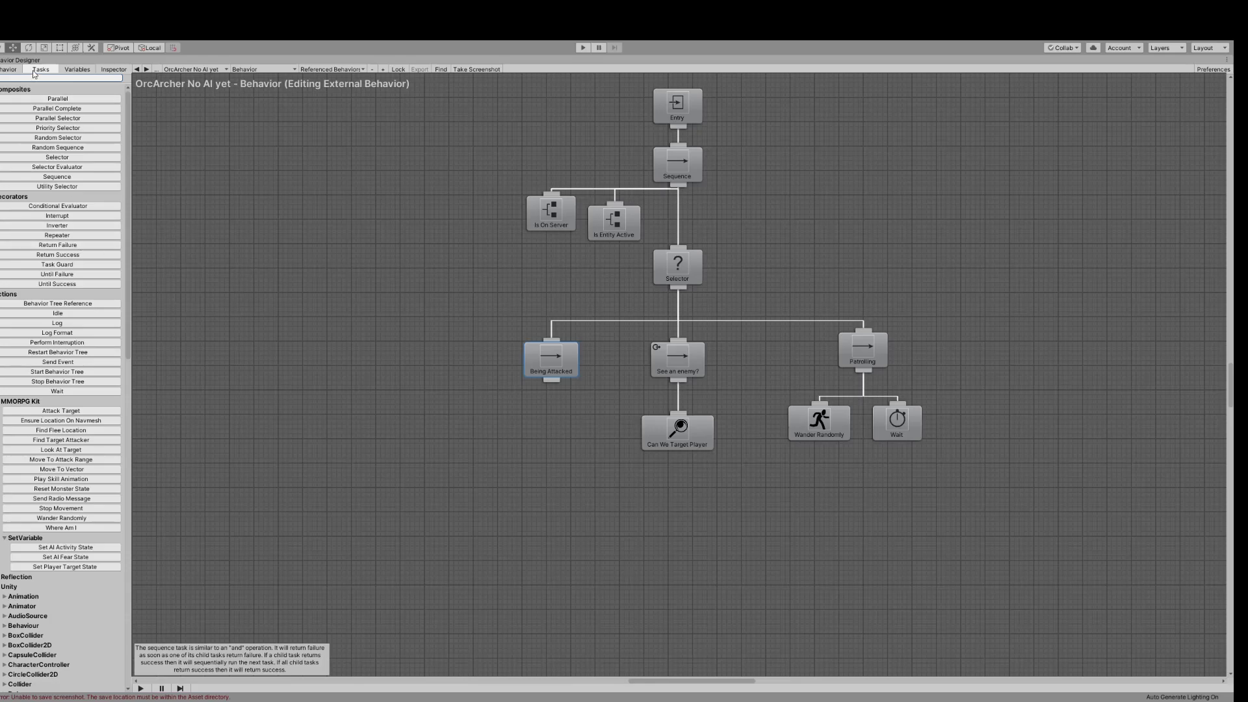
pyautogui.write('eve')
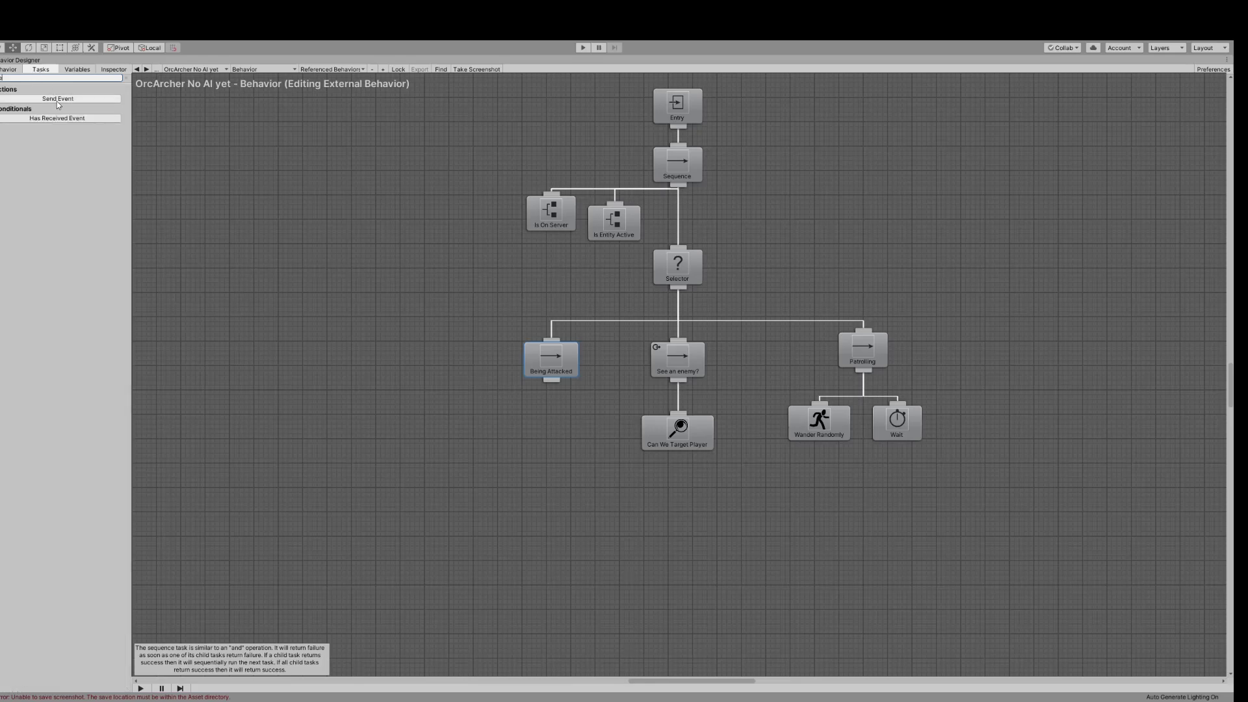
pyautogui.click(57, 118)
pyautogui.moveTo(673, 168)
pyautogui.mouseDown()
pyautogui.moveTo(475, 366)
pyautogui.moveTo(474, 434)
pyautogui.moveTo(551, 382)
pyautogui.mouseUp()
pyautogui.moveTo(502, 414); pyautogui.dragTo(511, 405)
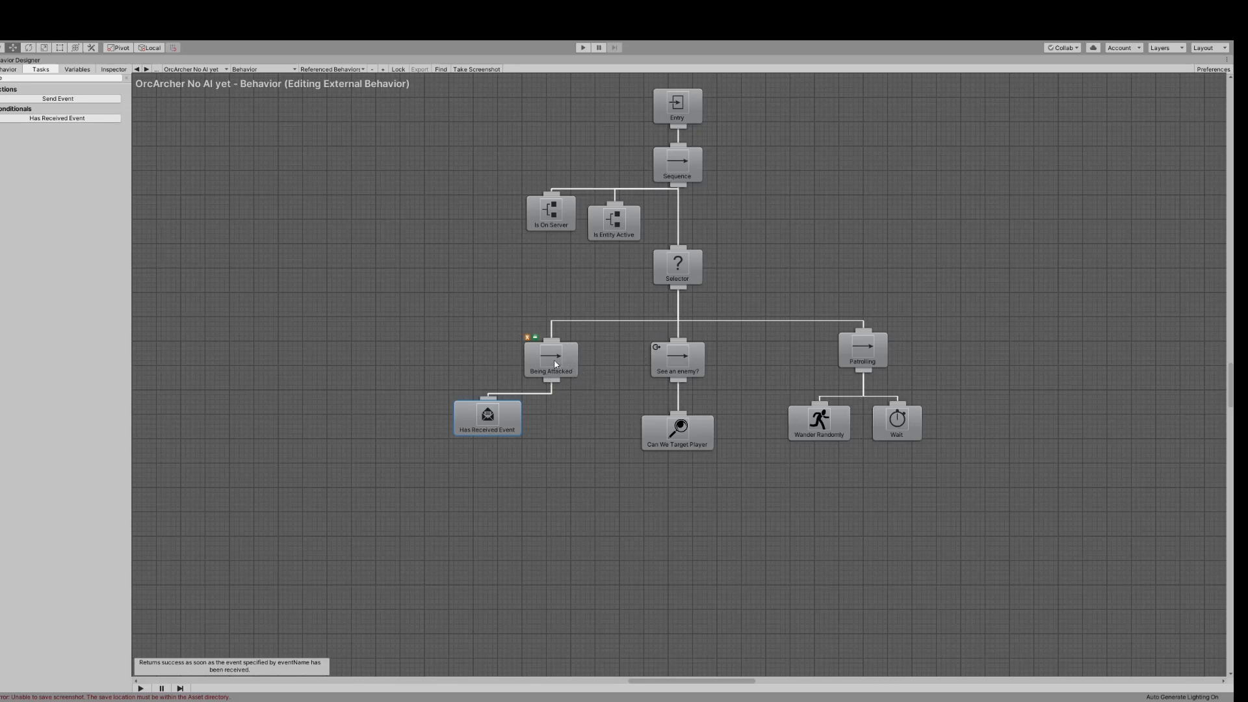
# - Set Has Received Event's event name to MonsterRecievedDamage and Stored Value 1 to TargetedPlayer, and lower the node slightly
pyautogui.click(112, 69)
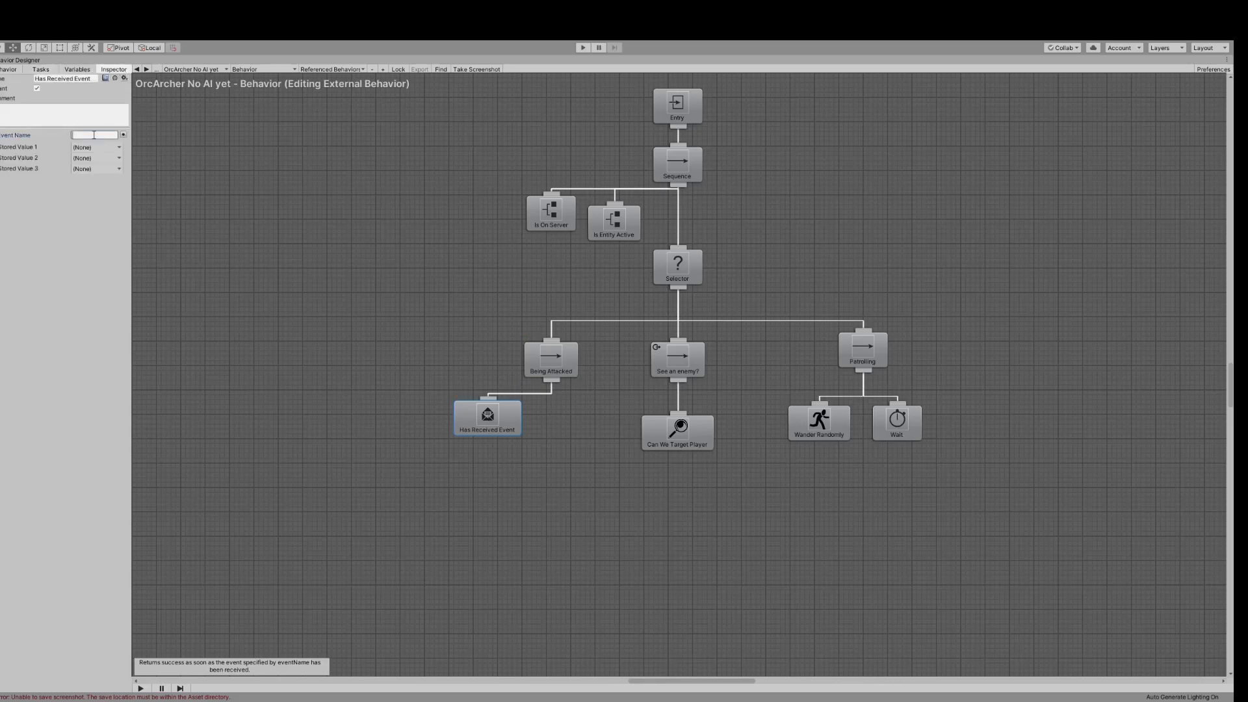
pyautogui.click(92, 134)
pyautogui.write('Monster')
pyautogui.write('Recieved')
pyautogui.write('Damage')
pyautogui.click(119, 147)
pyautogui.click(116, 161)
pyautogui.moveTo(556, 370)
pyautogui.moveTo(498, 420); pyautogui.dragTo(484, 439)
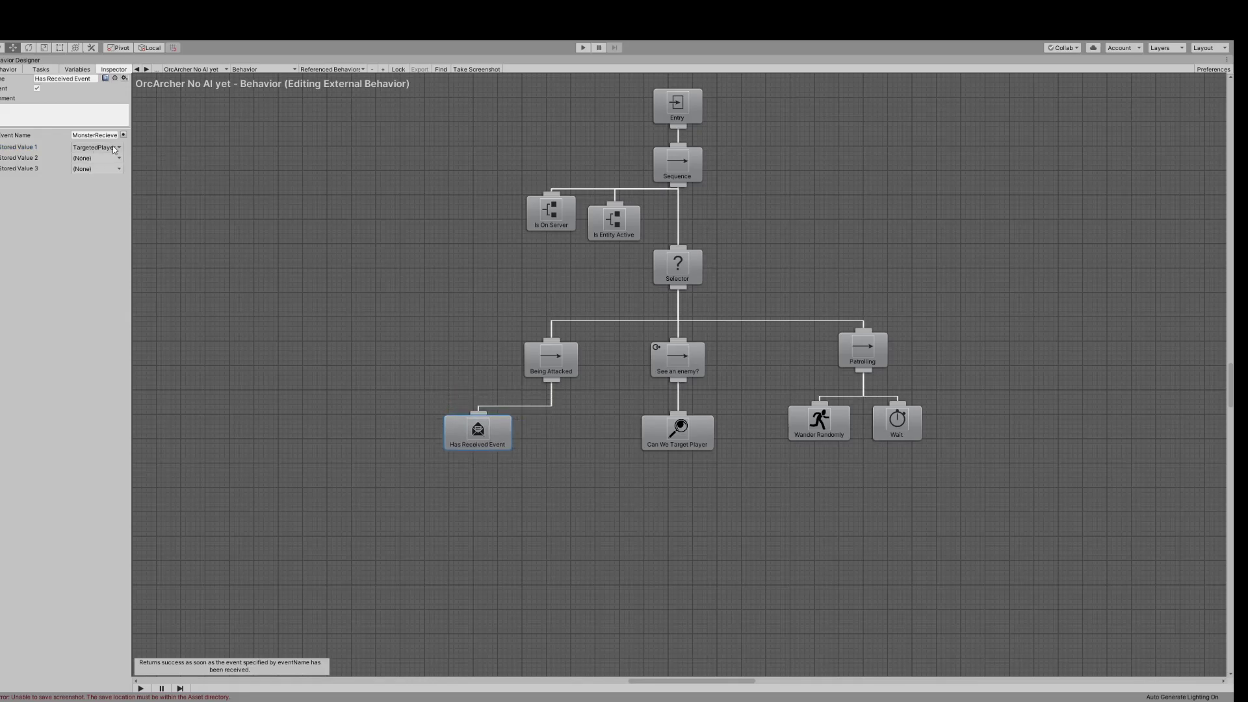
# - Create a UInt variable named targetedPlayerID and assign it to Has Received Event's Stored Value 1
pyautogui.moveTo(683, 416)
pyautogui.click(687, 442)
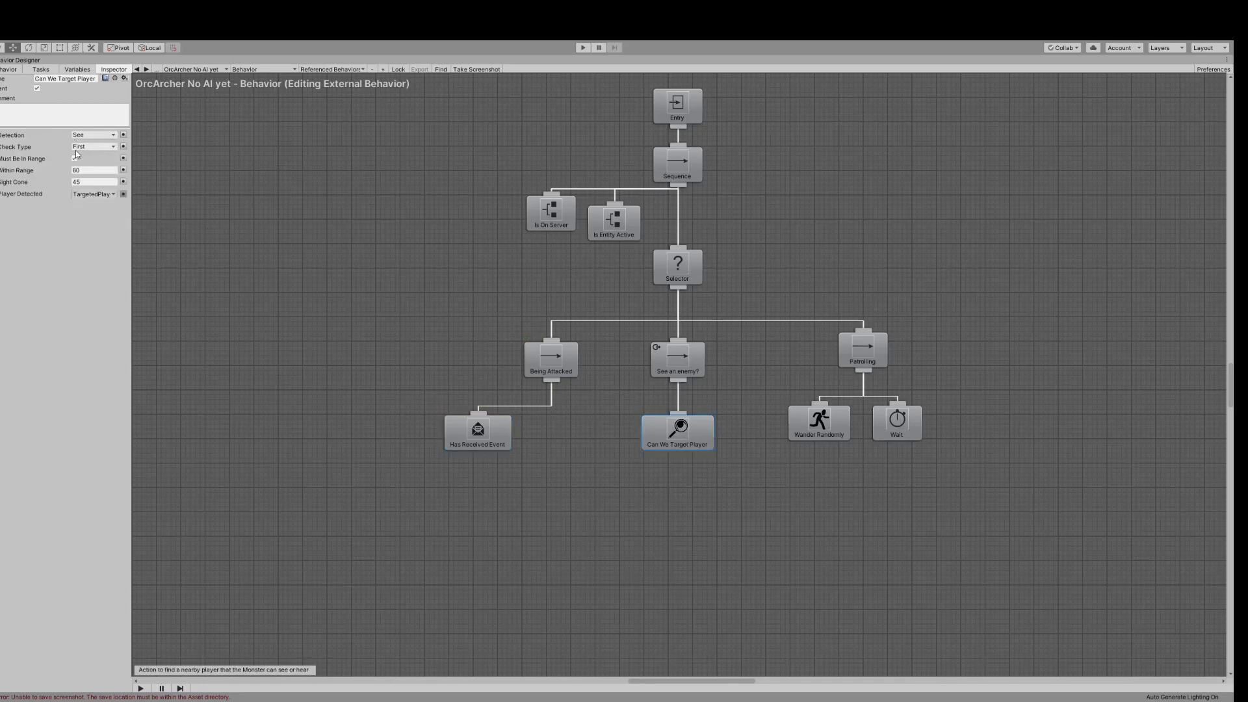
pyautogui.click(493, 436)
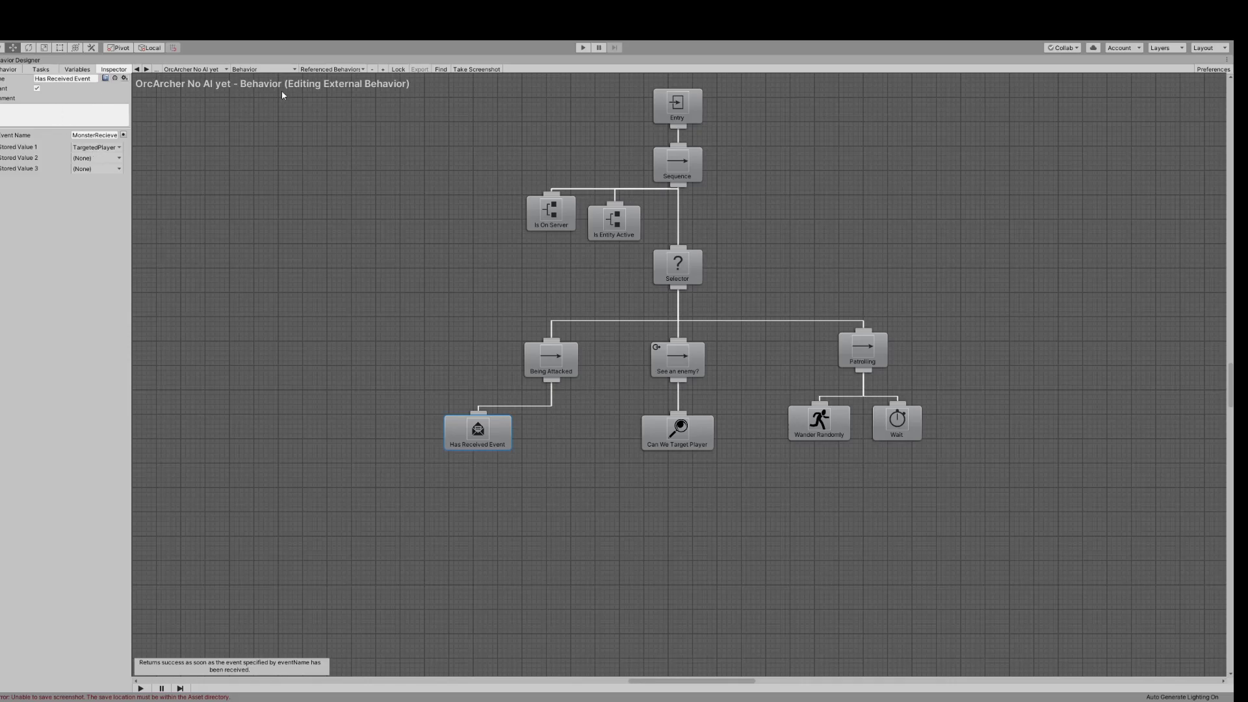
pyautogui.click(100, 136)
pyautogui.click(77, 69)
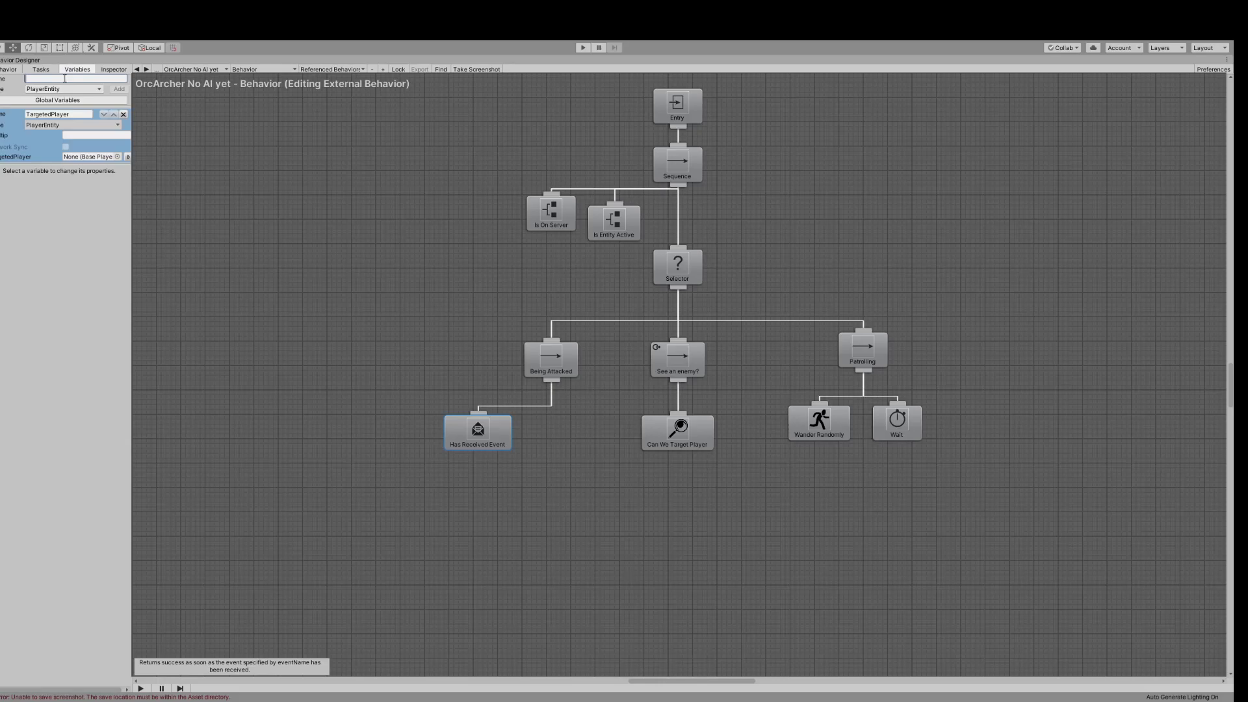
pyautogui.write('targetedPlayerID')
pyautogui.click(65, 497)
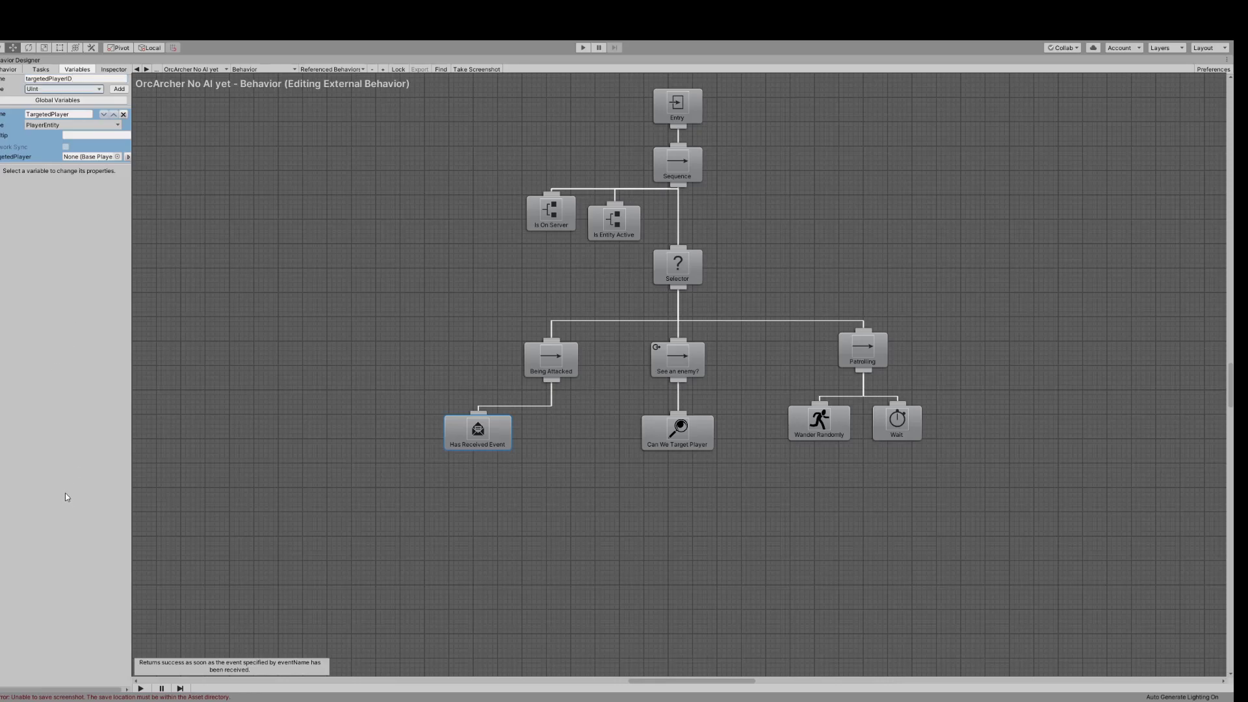
pyautogui.click(119, 89)
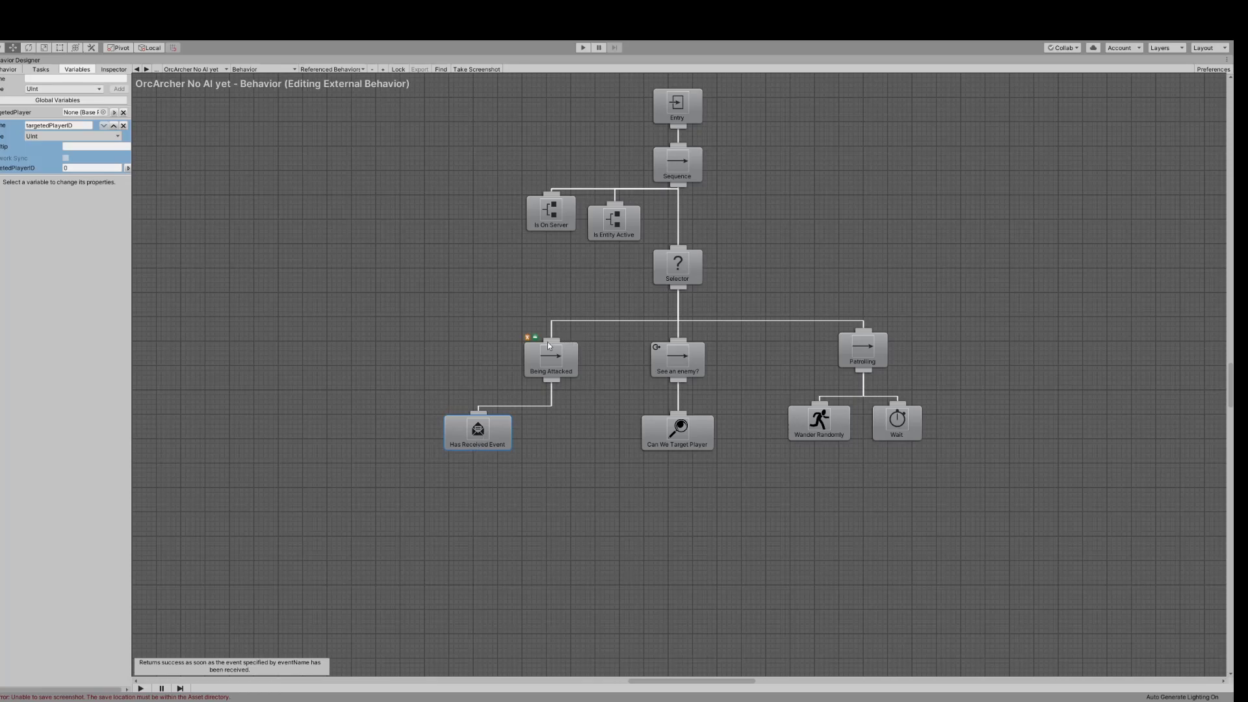
pyautogui.click(114, 70)
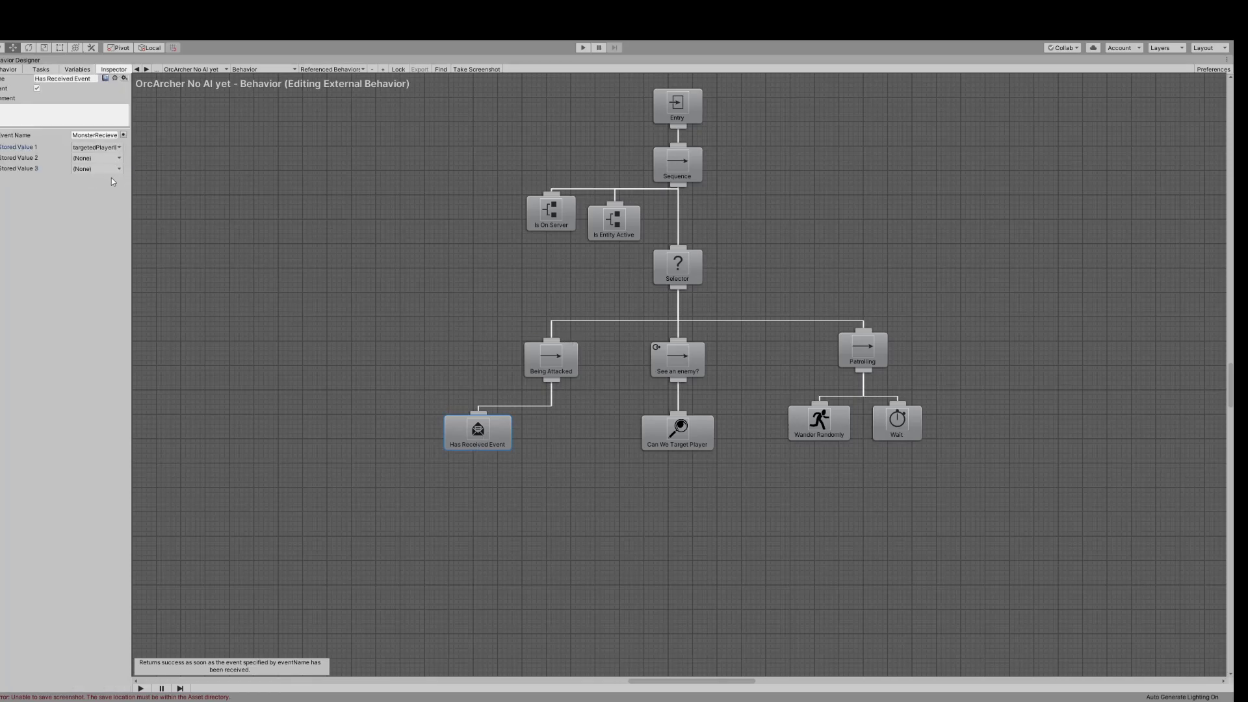
# - Add an Am I Being Attacked check under Being Attacked, to the right of Has Received Event
pyautogui.click(40, 69)
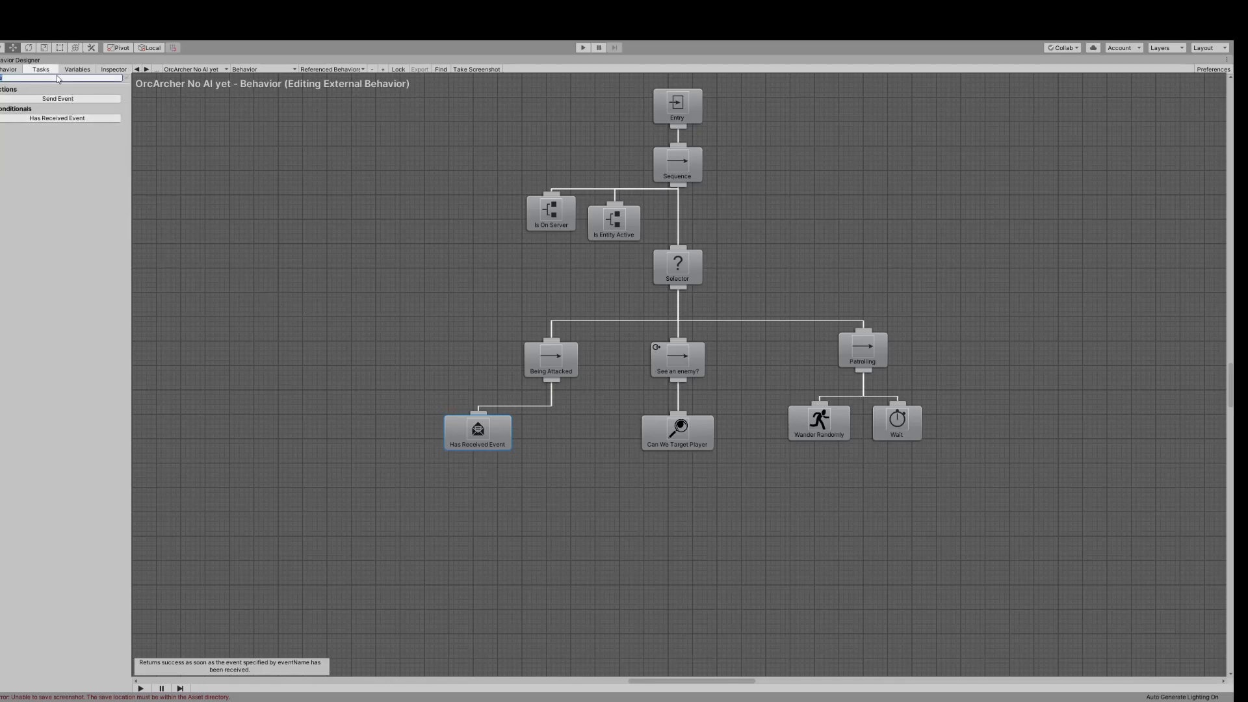
pyautogui.press('BackSpace')
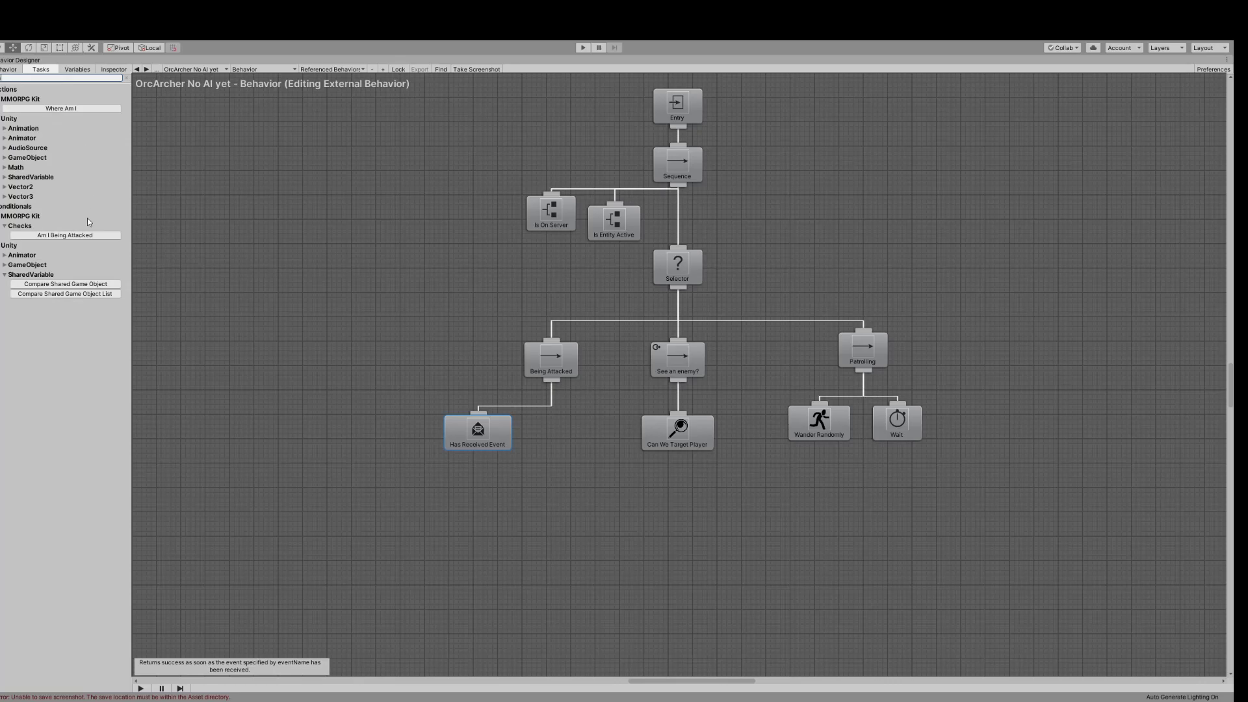
pyautogui.click(66, 236)
pyautogui.moveTo(676, 175)
pyautogui.mouseDown()
pyautogui.moveTo(628, 351)
pyautogui.moveTo(570, 440)
pyautogui.moveTo(550, 370)
pyautogui.mouseUp()
pyautogui.moveTo(570, 448); pyautogui.dragTo(575, 448)
# - Link Am I Being Attacked's Object ID Attacker to targetedPlayerID and its Attacking Player to TargetedPlayer
pyautogui.click(114, 69)
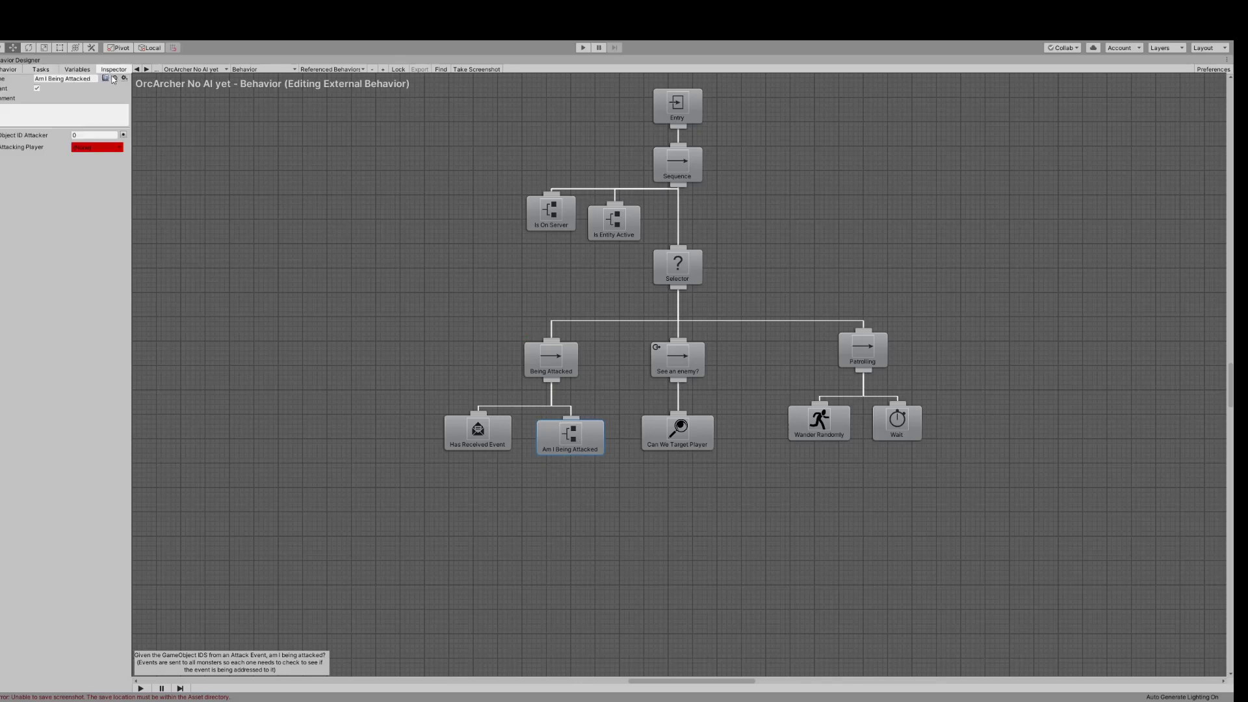
pyautogui.click(123, 136)
pyautogui.click(113, 136)
pyautogui.click(116, 153)
pyautogui.click(115, 150)
pyautogui.click(111, 164)
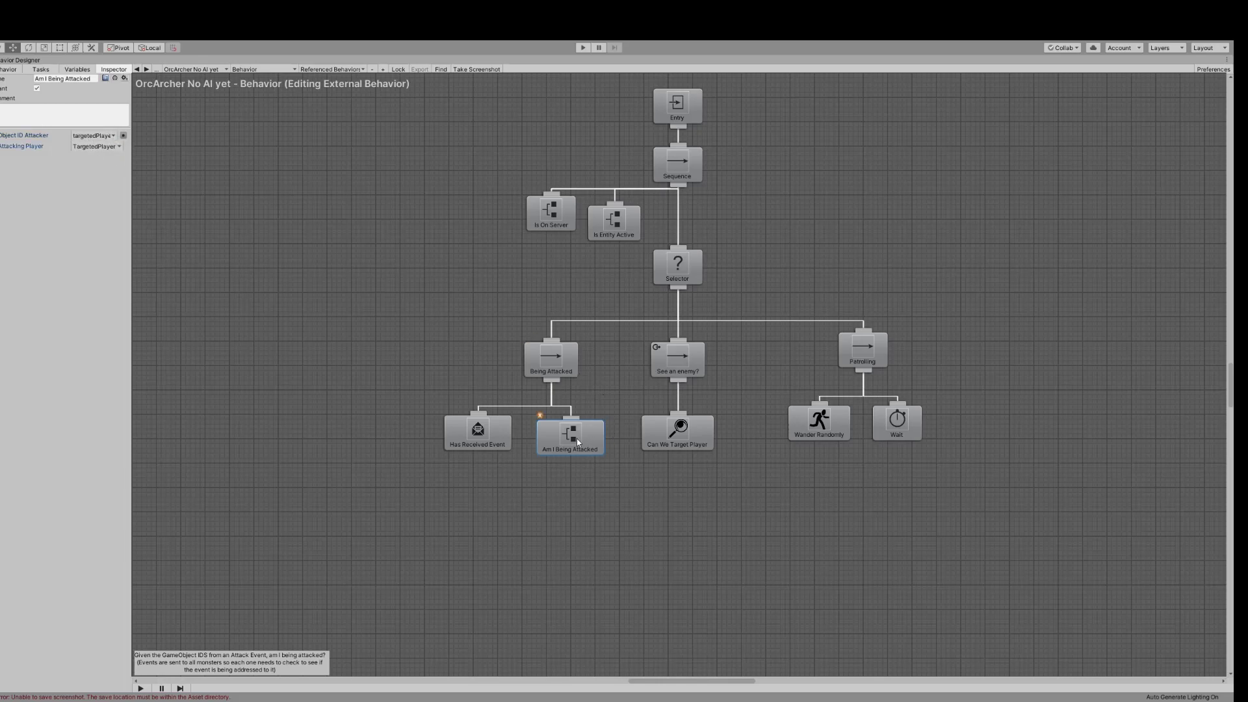
# - Center Being Attacked above its two child tasks and shift the whole branch further left of See an enemy?
pyautogui.moveTo(576, 357); pyautogui.dragTo(551, 356)
pyautogui.click(545, 435)
pyautogui.moveTo(469, 434); pyautogui.dragTo(557, 436)
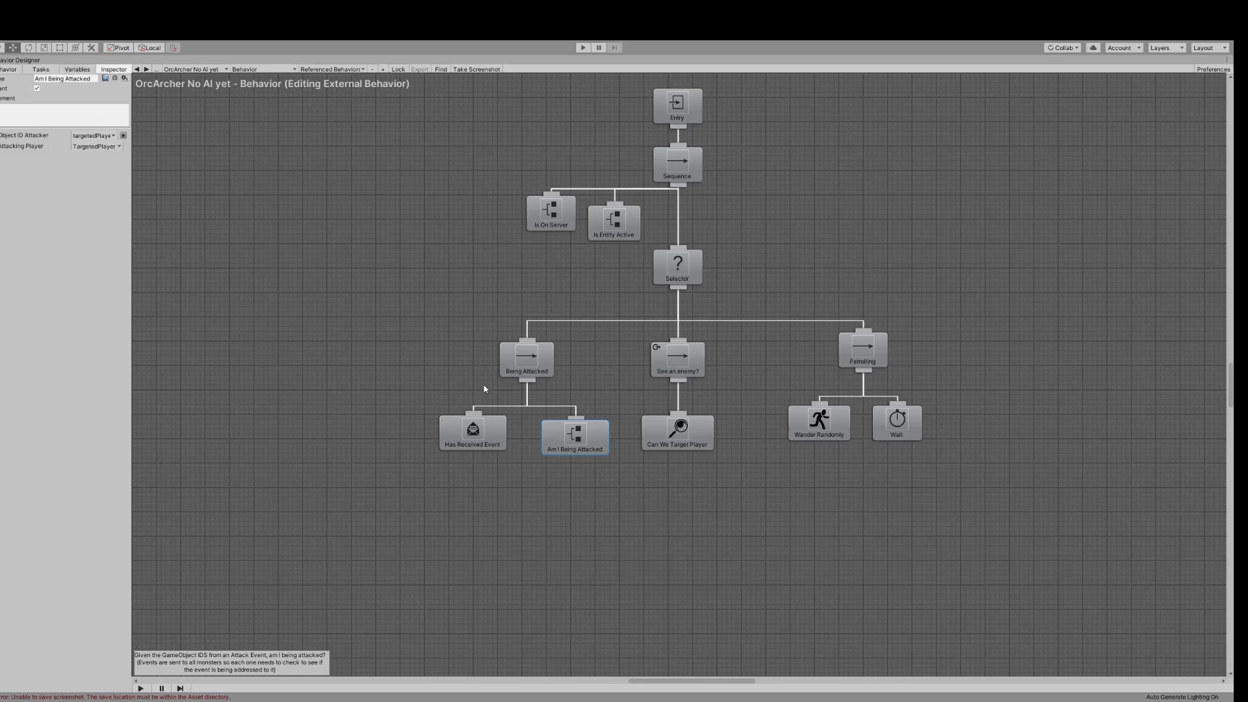
pyautogui.click(479, 432)
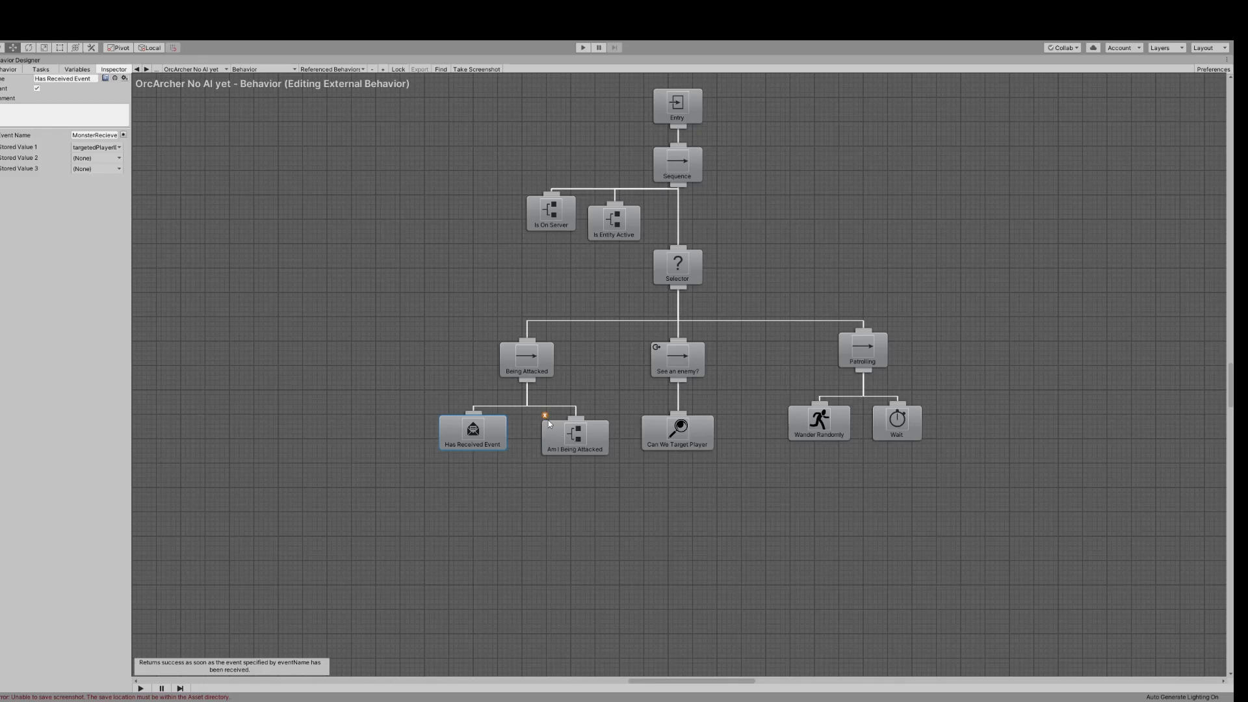
pyautogui.moveTo(527, 365); pyautogui.dragTo(509, 364)
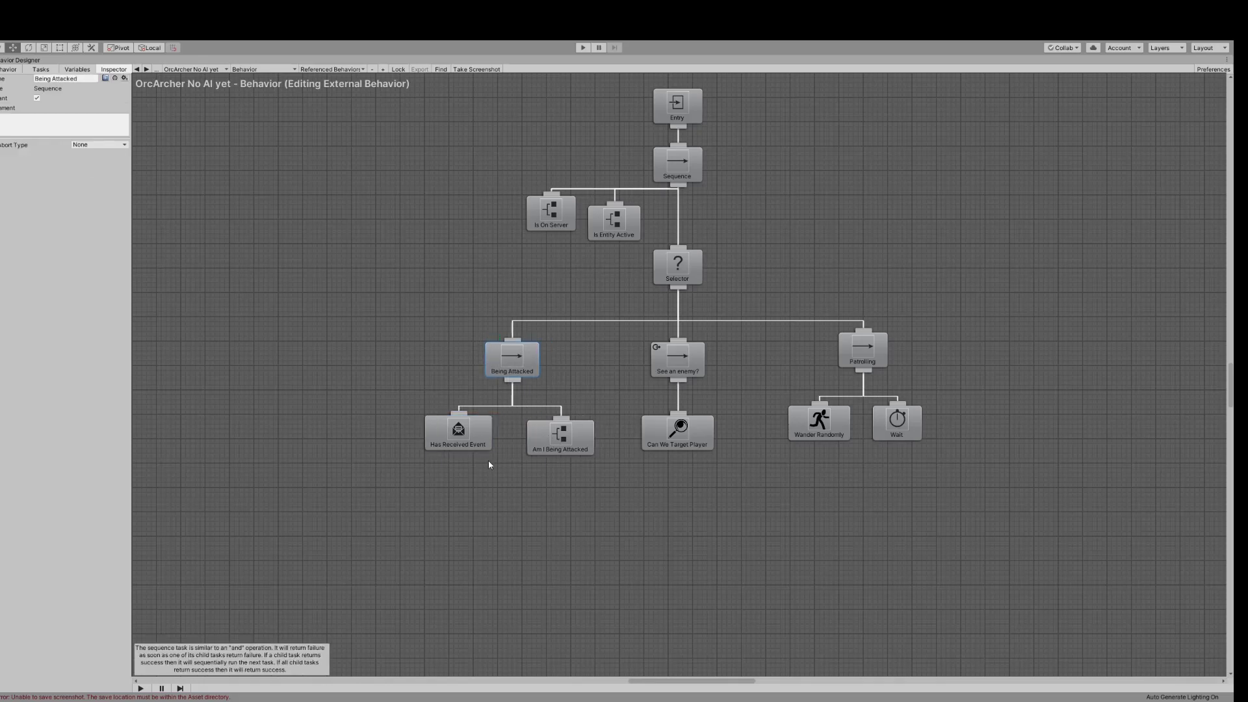
# - Check the two child tasks of Being Attacked and set the sequence's Abort Type to Lower Priority
pyautogui.click(471, 437)
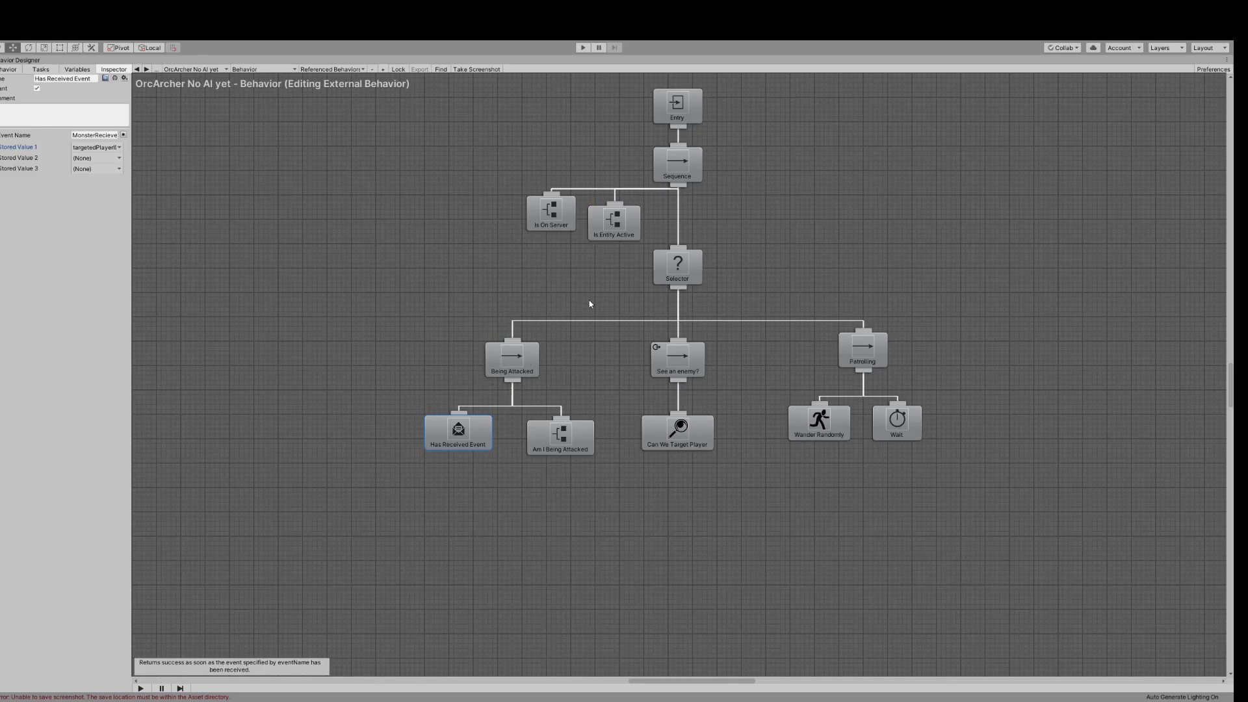
pyautogui.click(560, 434)
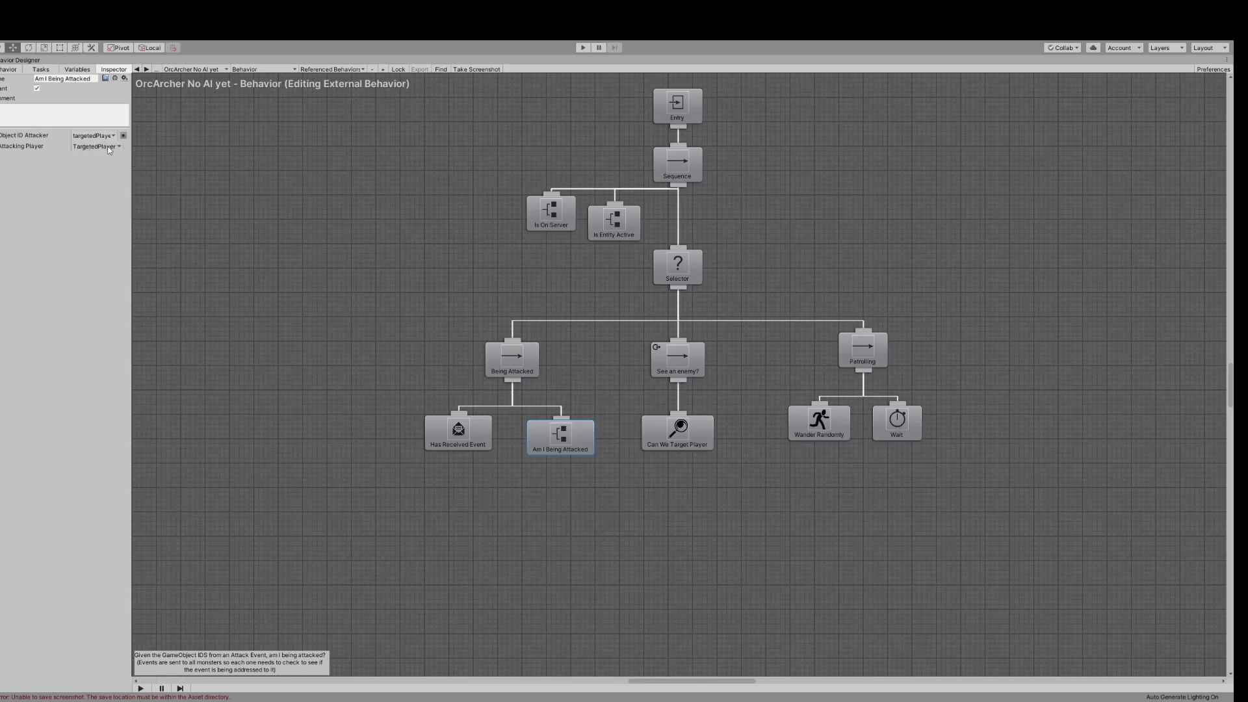
pyautogui.click(513, 359)
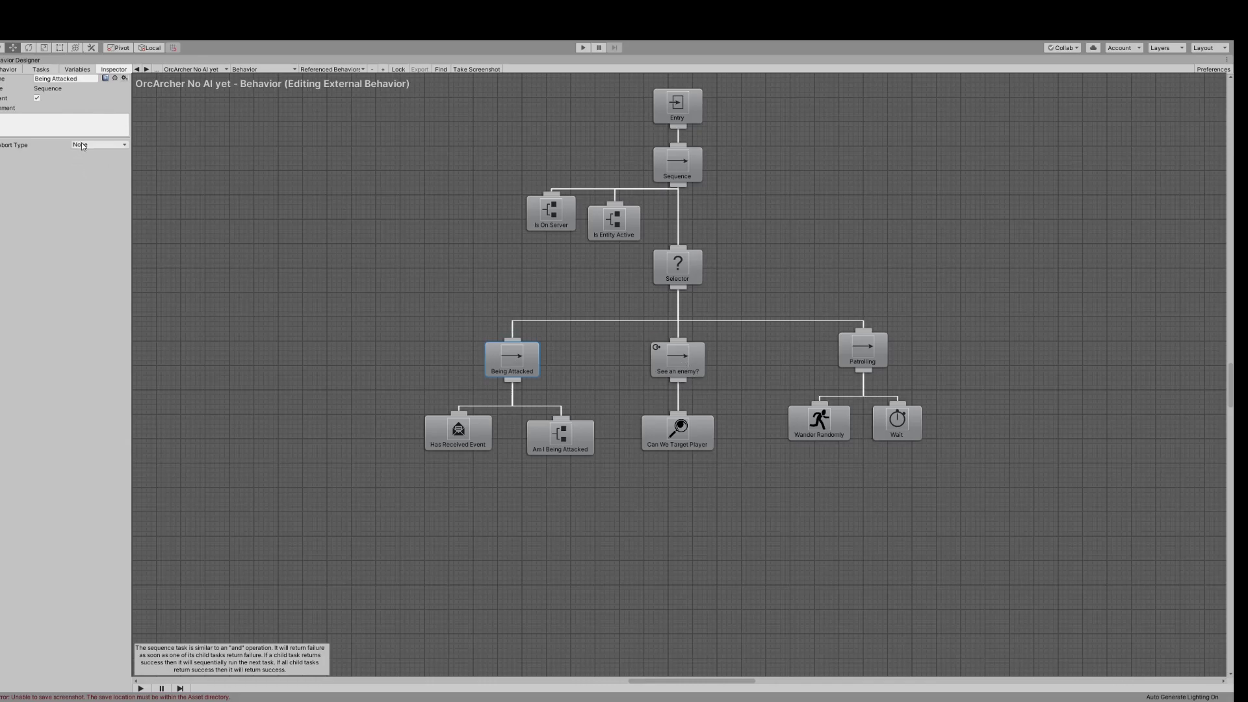
pyautogui.click(100, 184)
pyautogui.moveTo(514, 350)
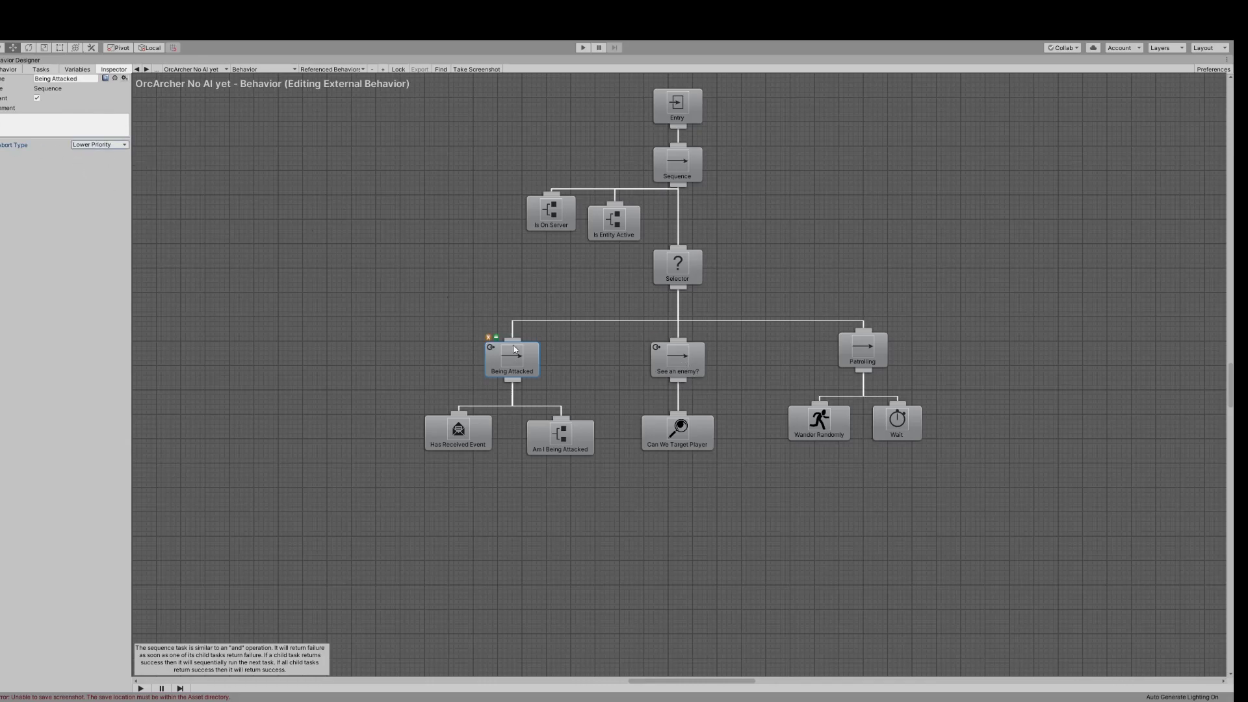
# - Review the settings of the patrolling Wait task, the Being Attacked sequence and its two child tasks
pyautogui.click(904, 426)
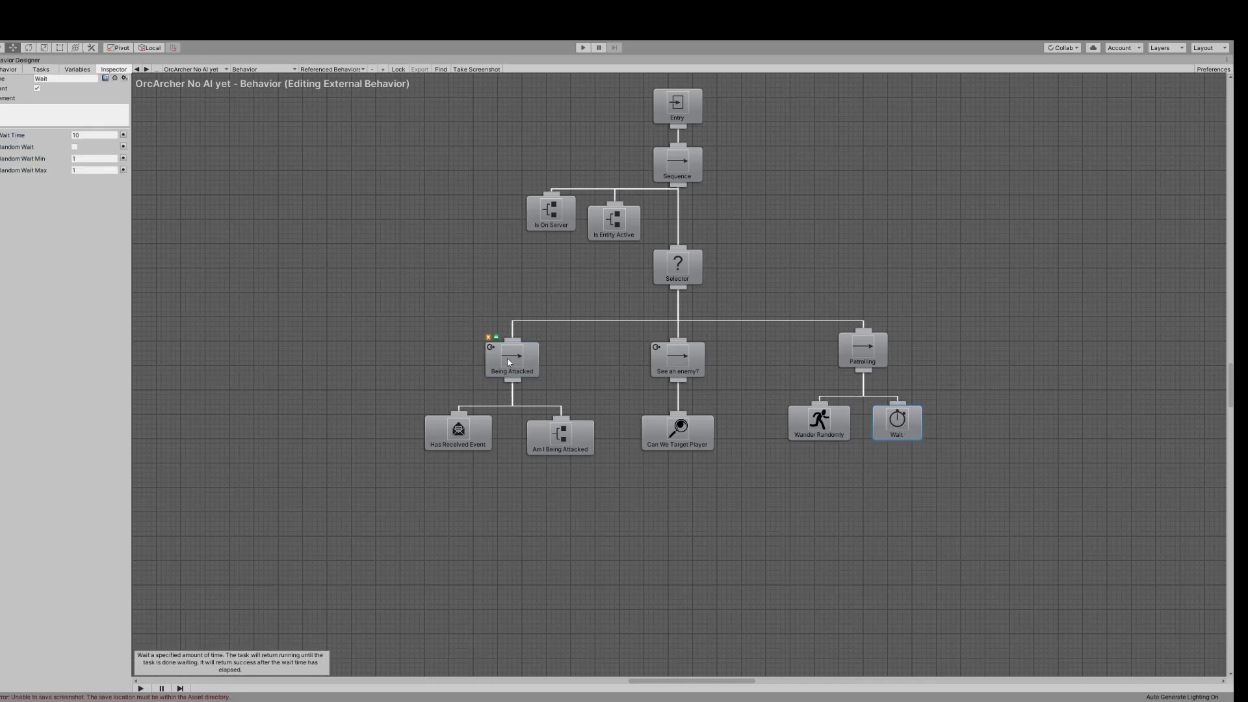
pyautogui.click(509, 362)
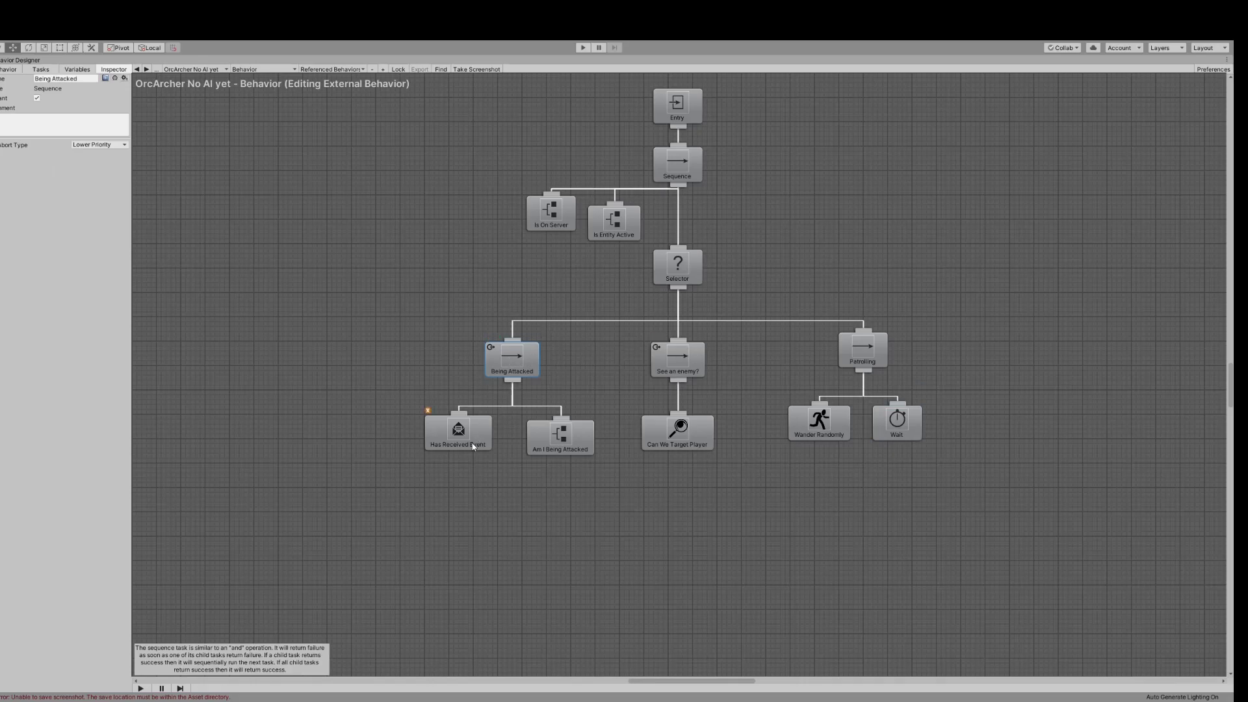
pyautogui.click(463, 439)
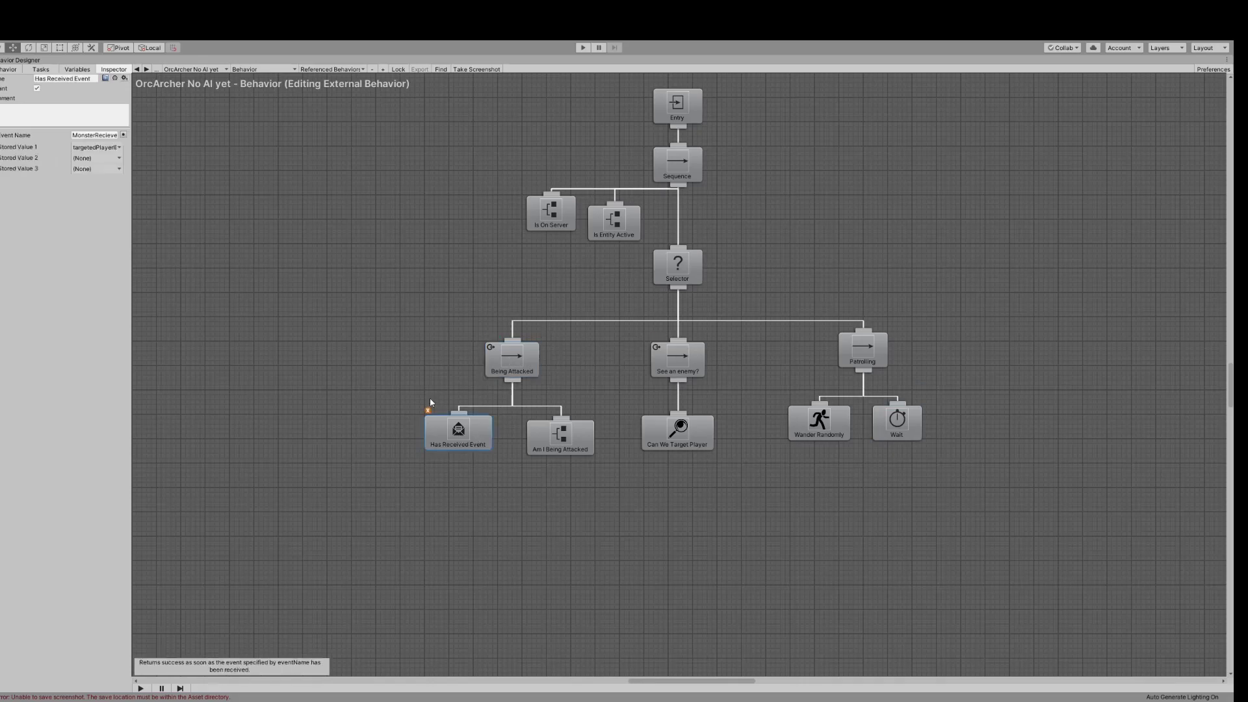
pyautogui.click(96, 135)
pyautogui.click(561, 434)
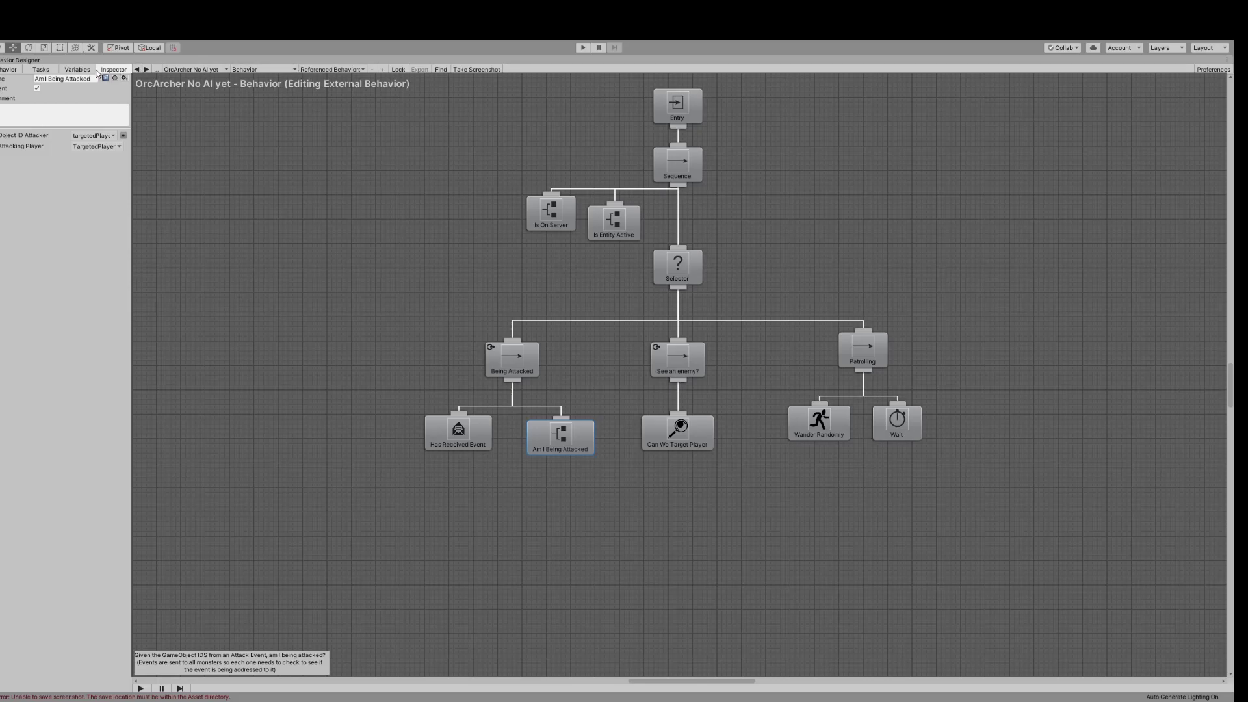
# - Add another Sequence under the Selector, name it attack and place it well to the left of Being Attacked
pyautogui.click(39, 69)
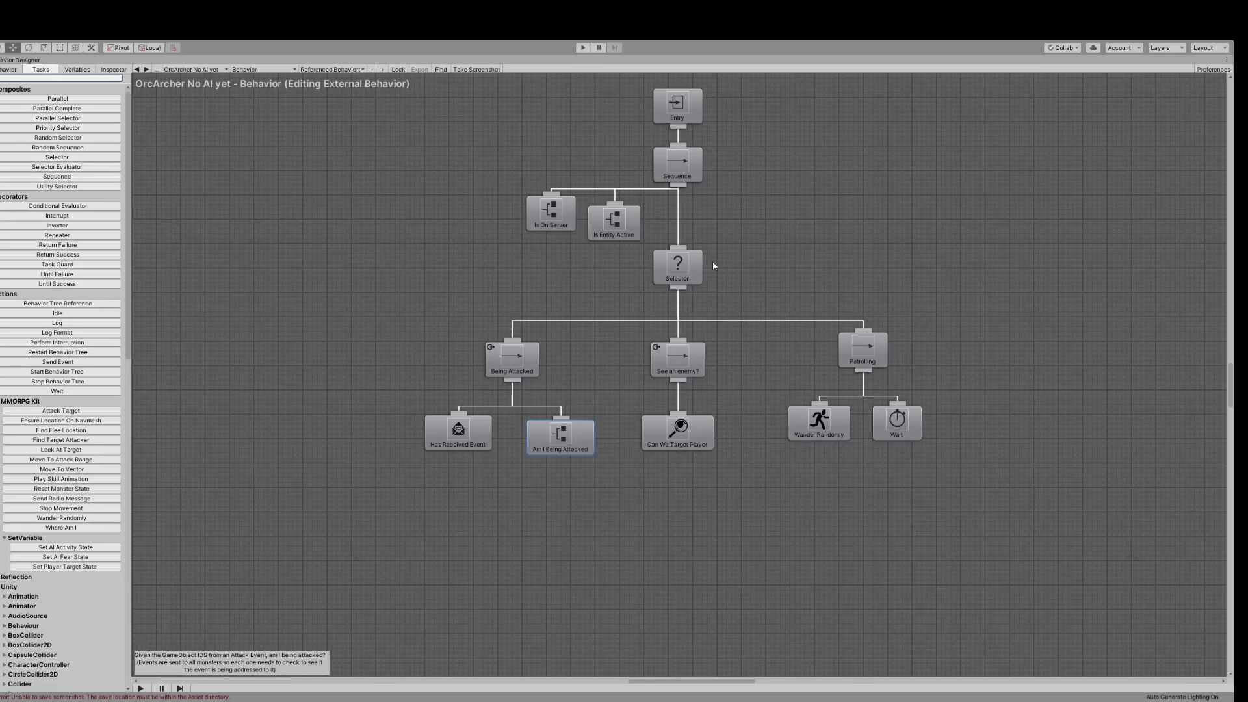
pyautogui.moveTo(680, 157); pyautogui.dragTo(693, 260)
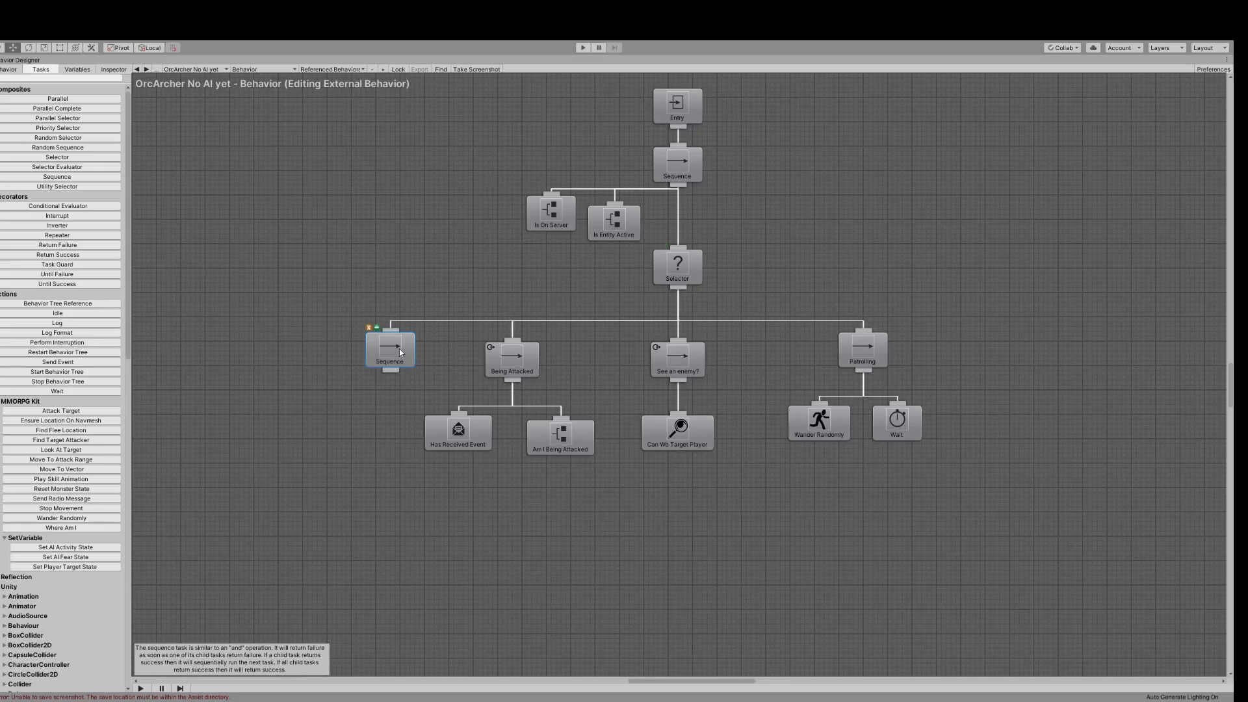
pyautogui.click(114, 69)
pyautogui.click(65, 78)
pyautogui.write('attack')
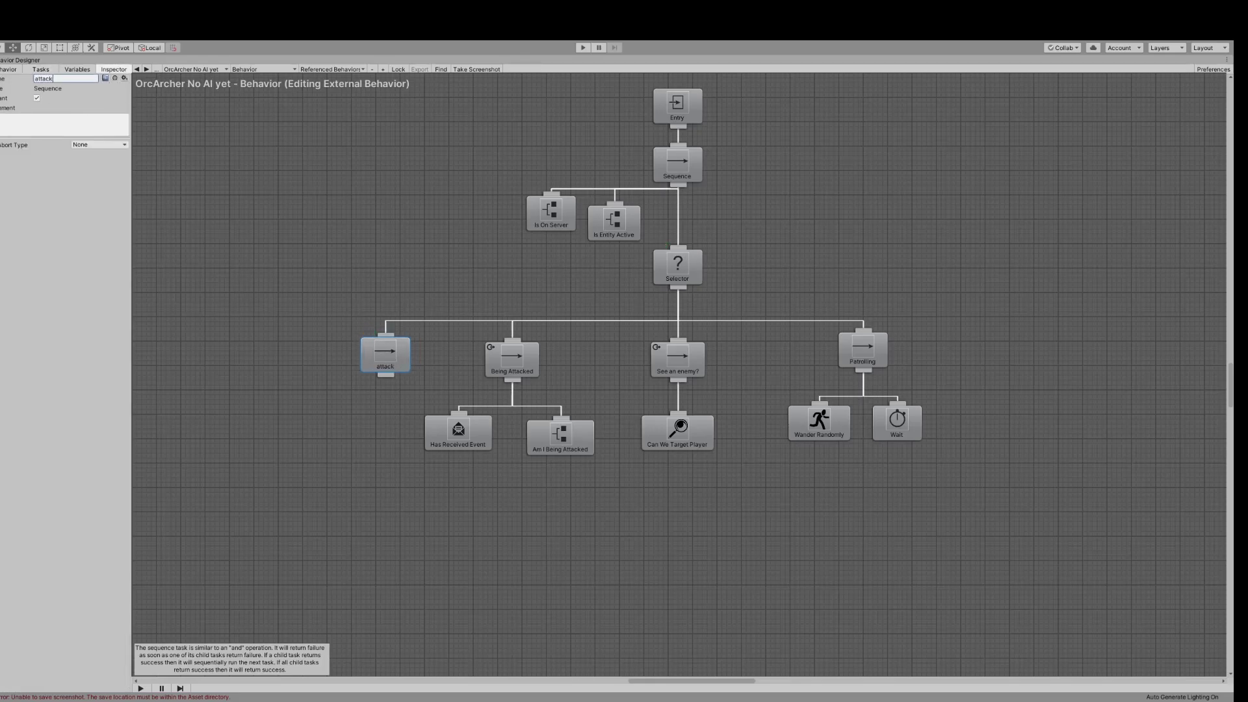
pyautogui.moveTo(374, 361); pyautogui.dragTo(286, 361)
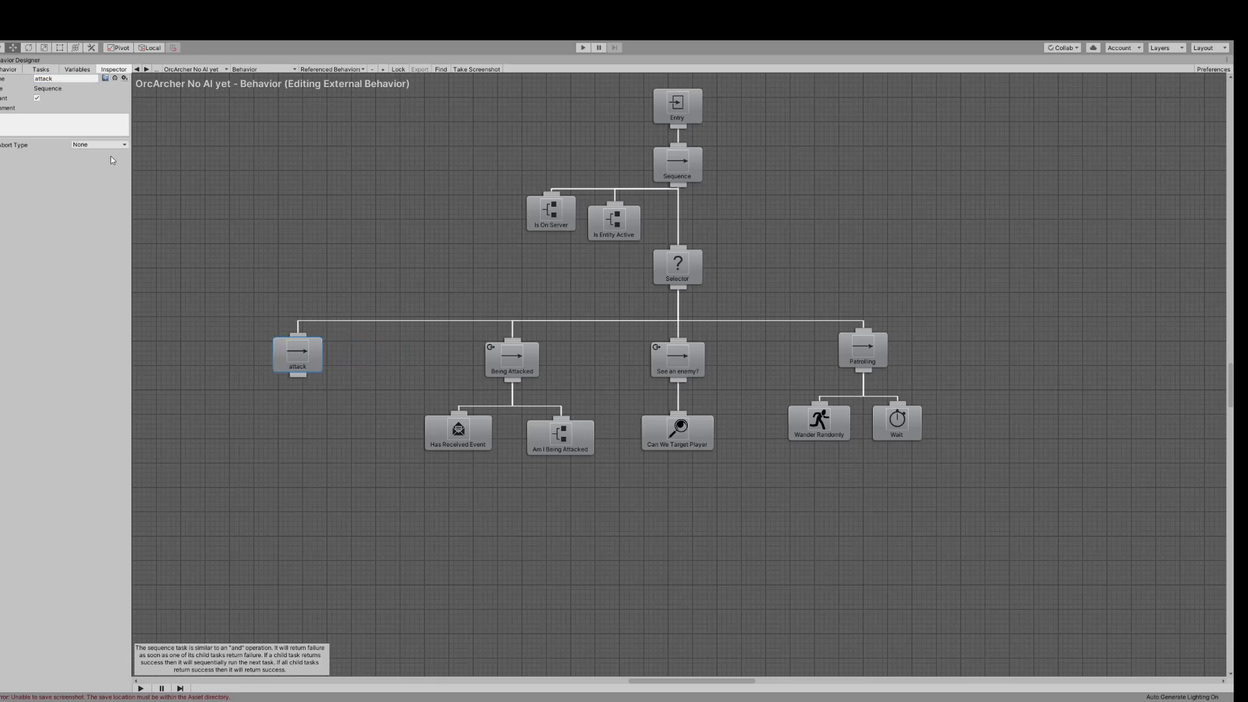
# - Add an Attack Target task directly beneath the attack sequence as its child
pyautogui.click(41, 69)
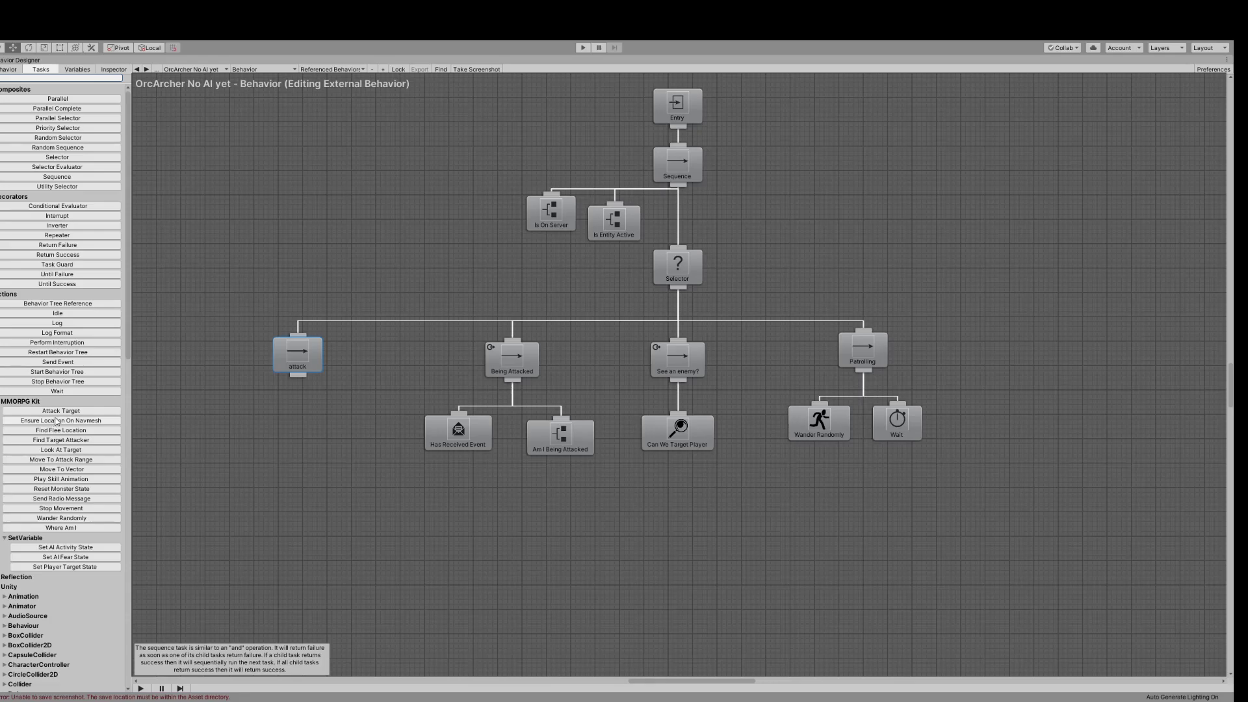
pyautogui.moveTo(60, 414); pyautogui.dragTo(298, 376)
pyautogui.moveTo(300, 426); pyautogui.dragTo(296, 426)
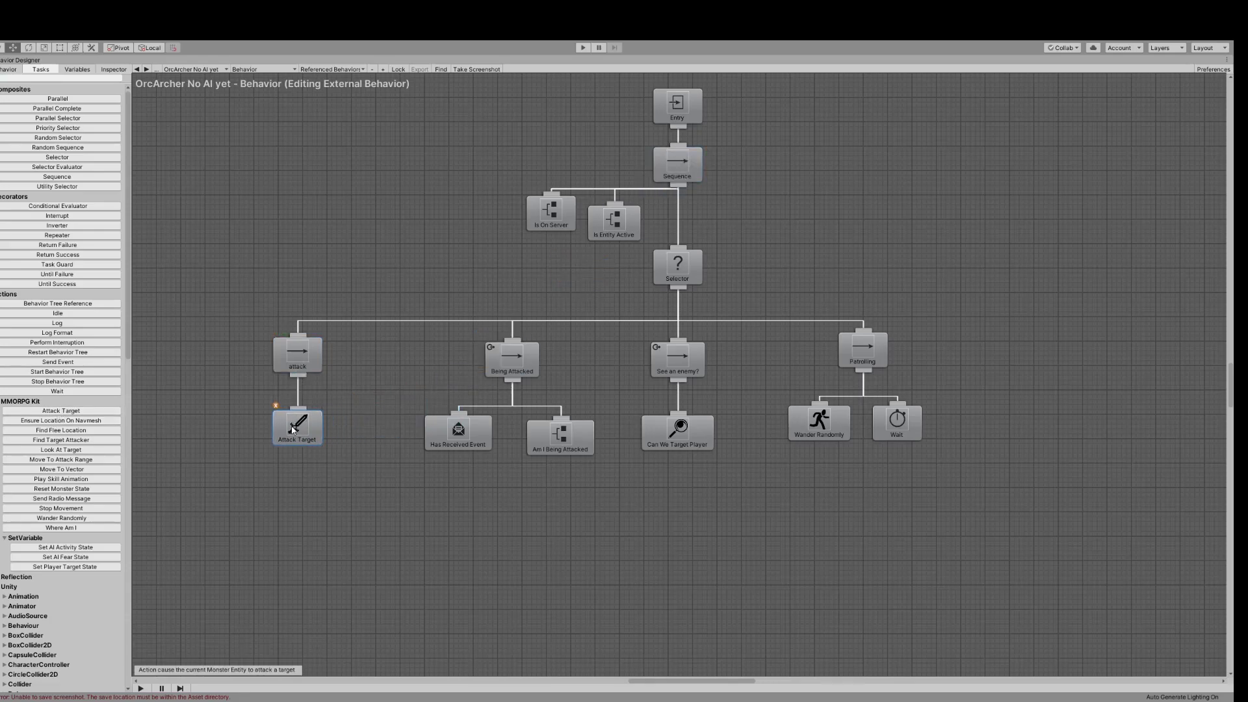
# - Assign the TargetedPlayer variable as the Target Player of the Attack Target task
pyautogui.click(113, 69)
pyautogui.click(119, 133)
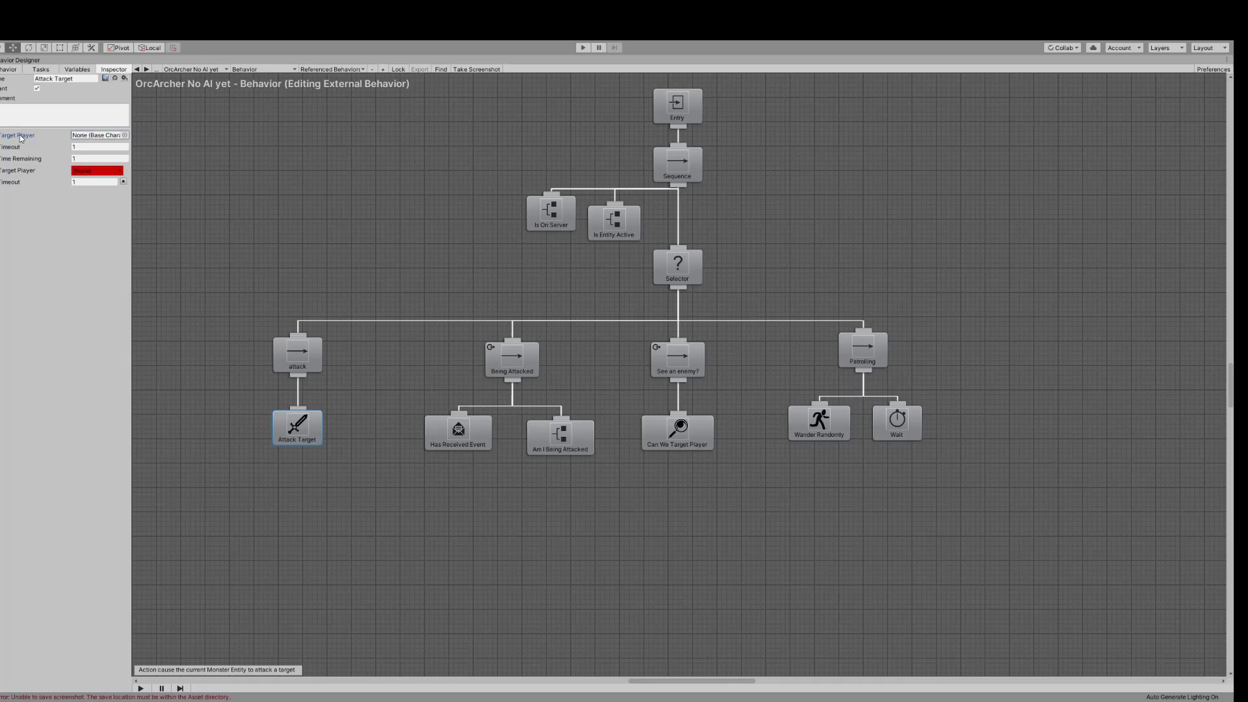
pyautogui.click(88, 171)
pyautogui.click(121, 193)
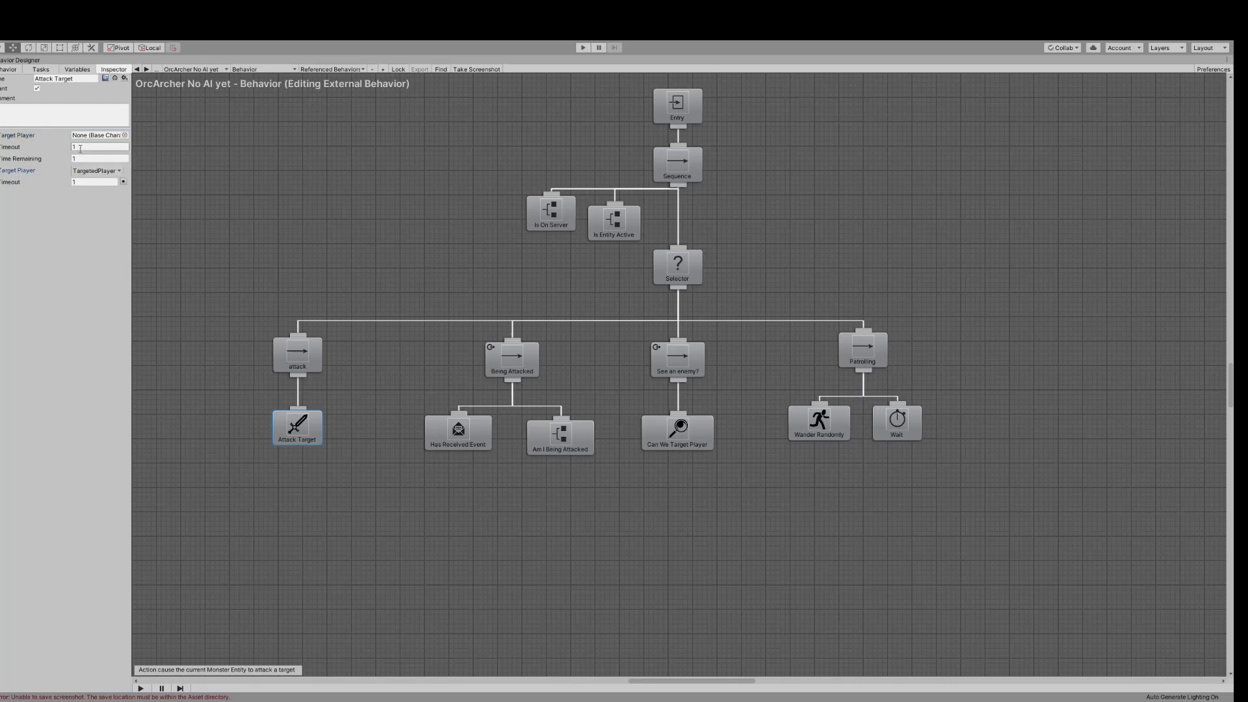
# - Set the Attack Target task's shared Timeout to 4 and shift the task slightly to the right below the attack sequence
pyautogui.click(100, 184)
pyautogui.click(31, 184)
pyautogui.write('4')
pyautogui.moveTo(299, 429); pyautogui.dragTo(339, 439)
pyautogui.moveTo(314, 371); pyautogui.dragTo(316, 376)
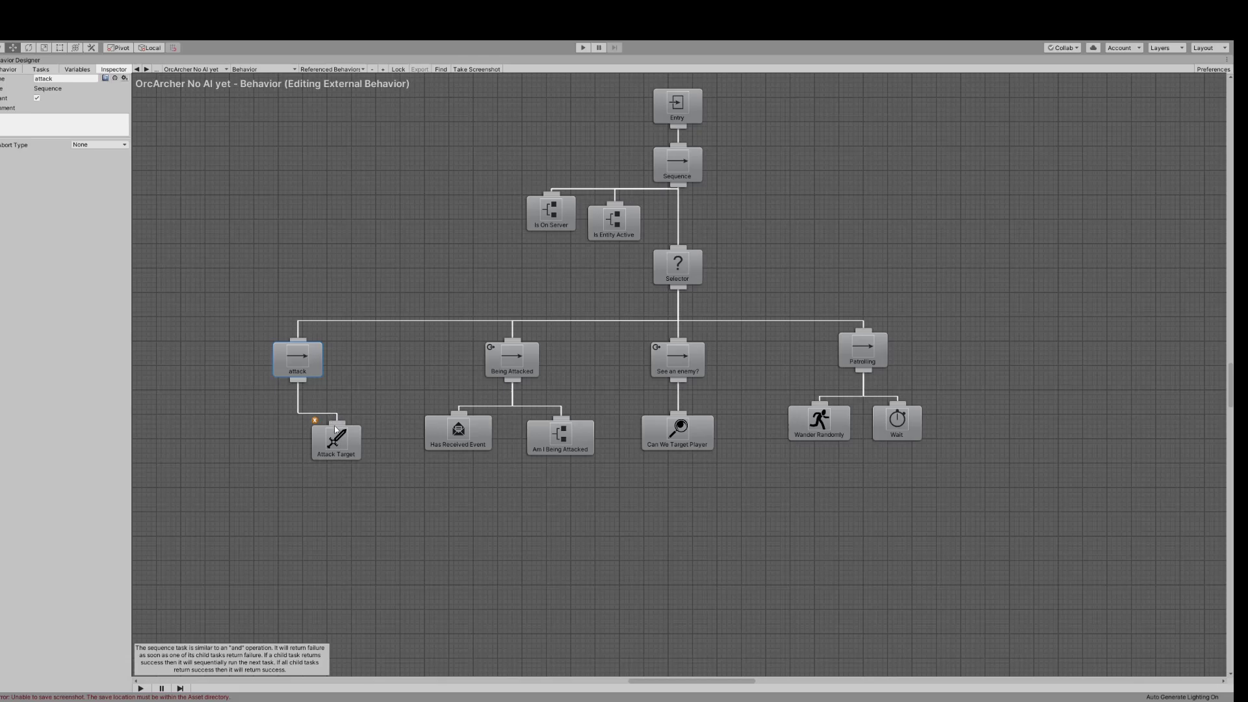
pyautogui.click(41, 69)
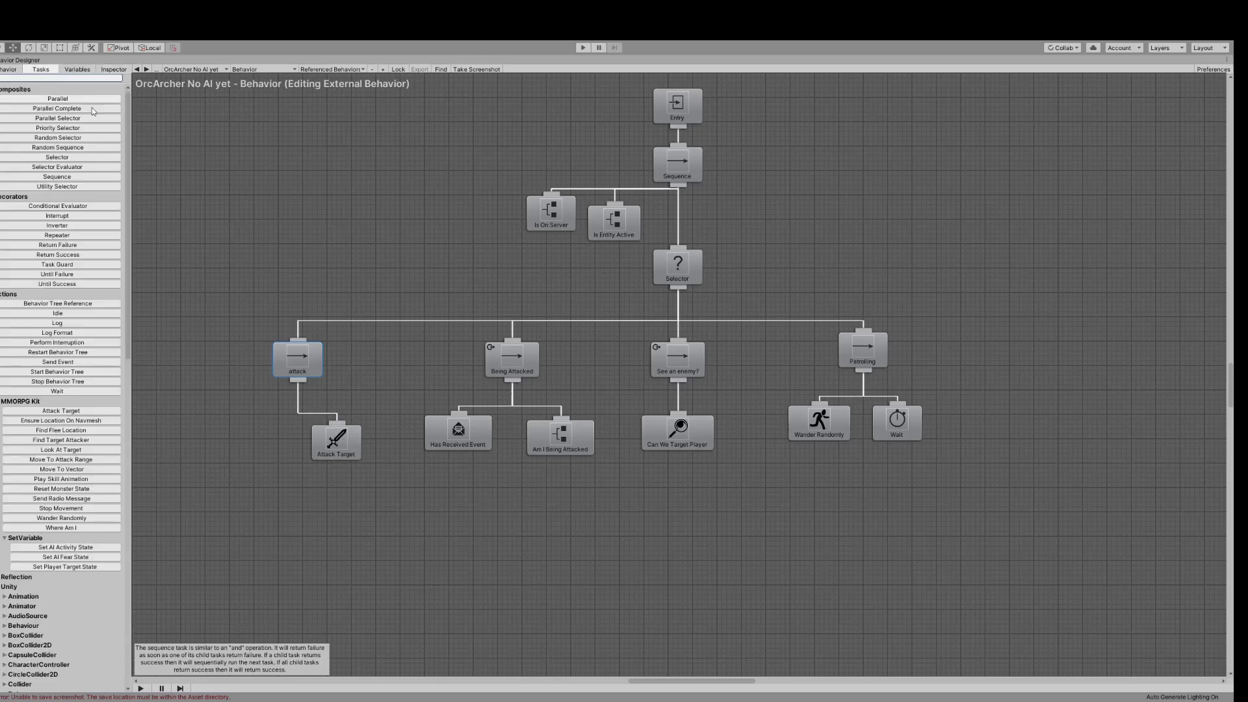
pyautogui.scroll(-3, 46, 430)
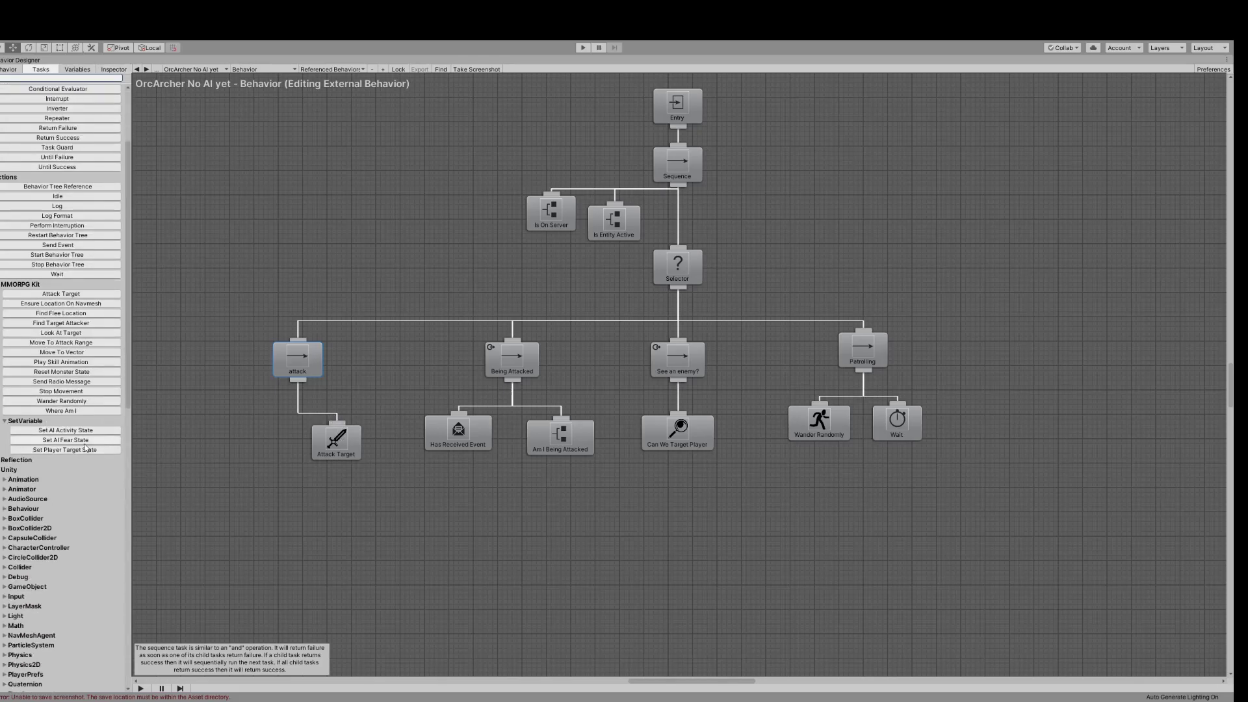
pyautogui.moveTo(72, 451); pyautogui.dragTo(301, 380)
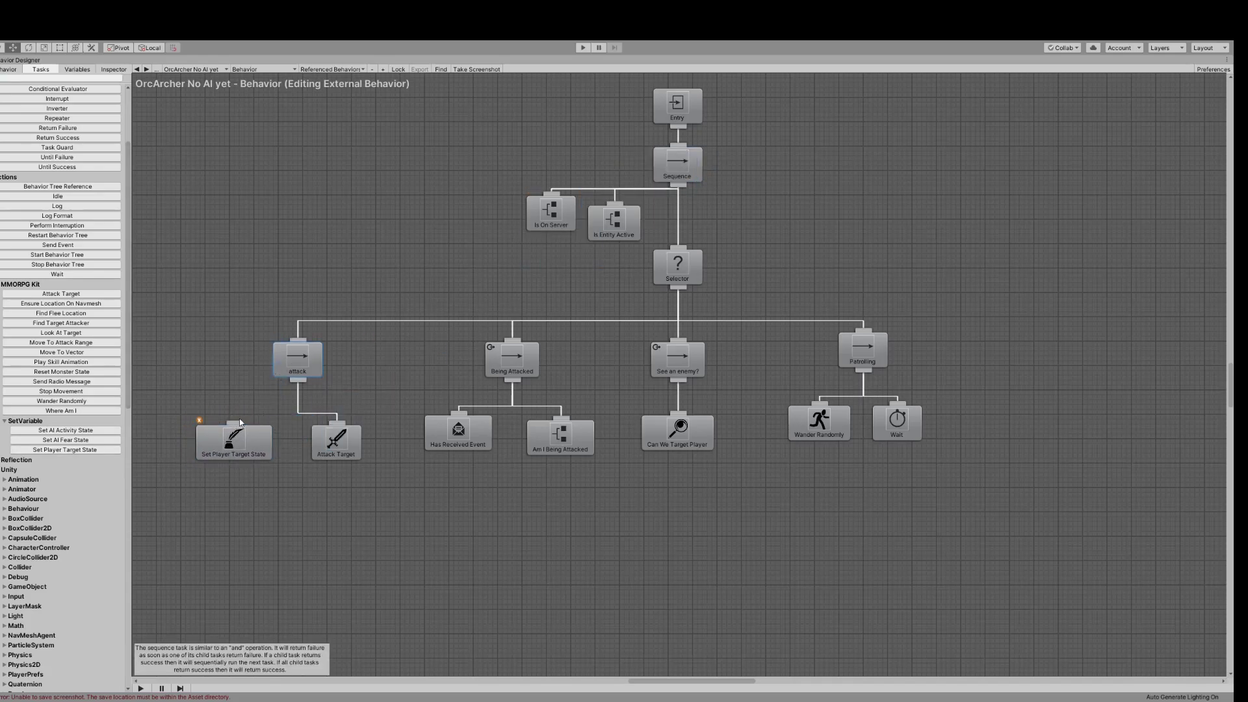
pyautogui.moveTo(248, 442); pyautogui.dragTo(257, 442)
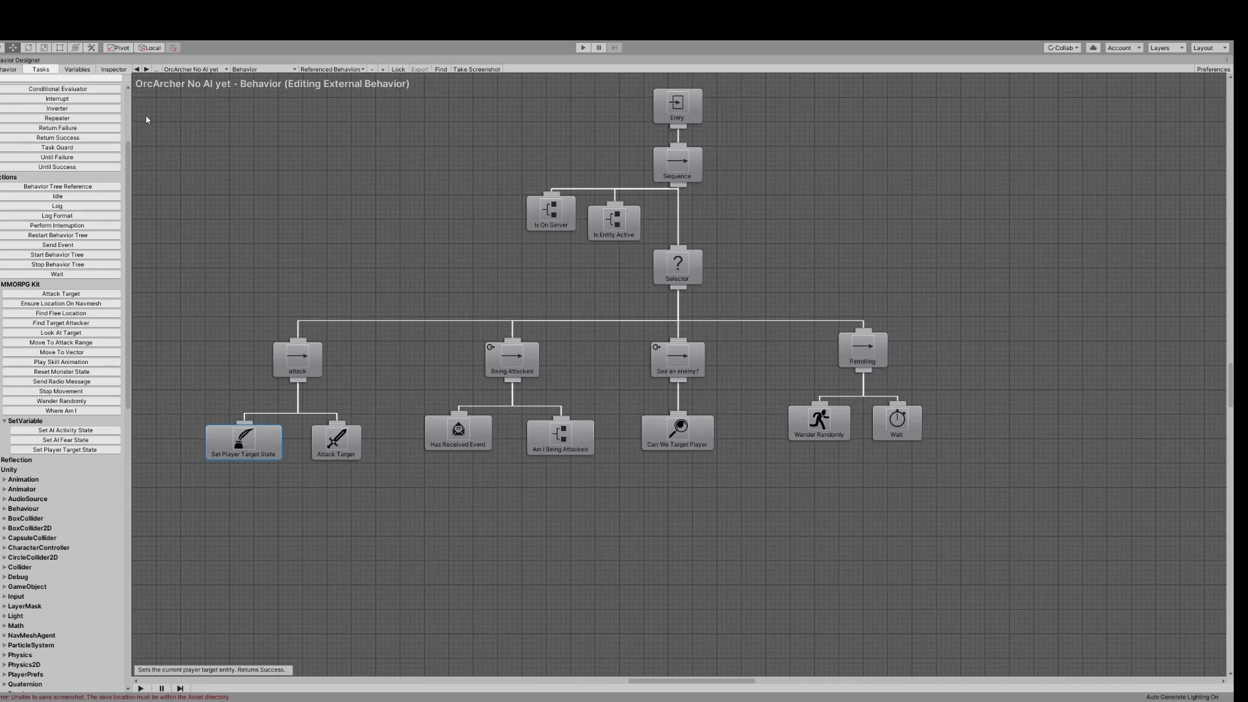
pyautogui.click(113, 70)
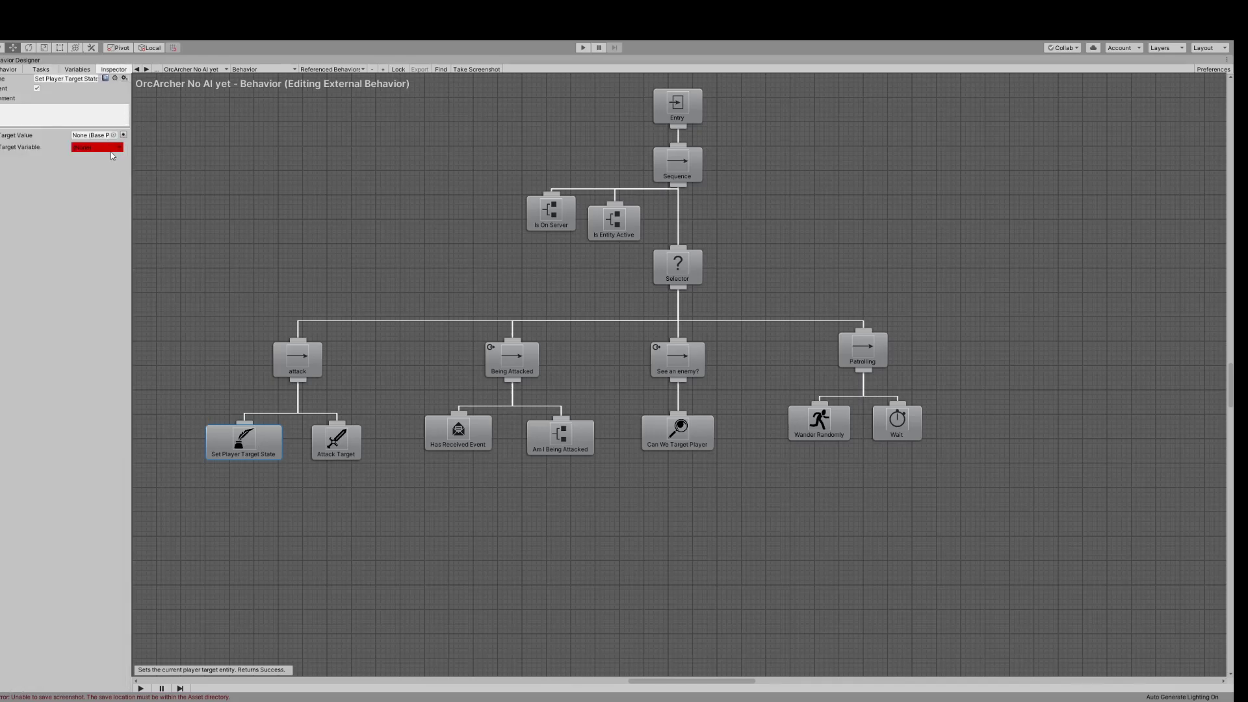
pyautogui.click(118, 149)
pyautogui.click(110, 169)
pyautogui.moveTo(66, 79); pyautogui.dragTo(108, 81)
pyautogui.click(51, 80)
pyautogui.click(226, 416)
pyautogui.press('Delete')
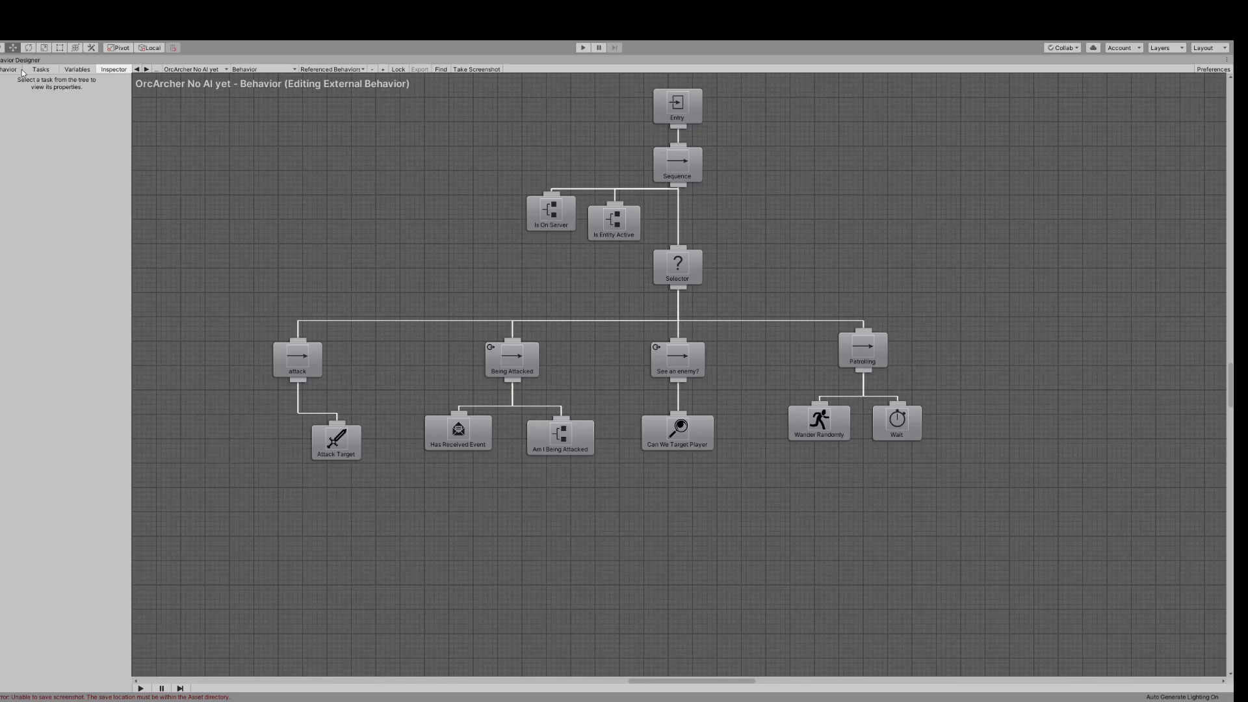
# - Add a Has Target conditional under the attack sequence, placed left of Attack Target
pyautogui.click(42, 69)
pyautogui.scroll(-10, 60, 231)
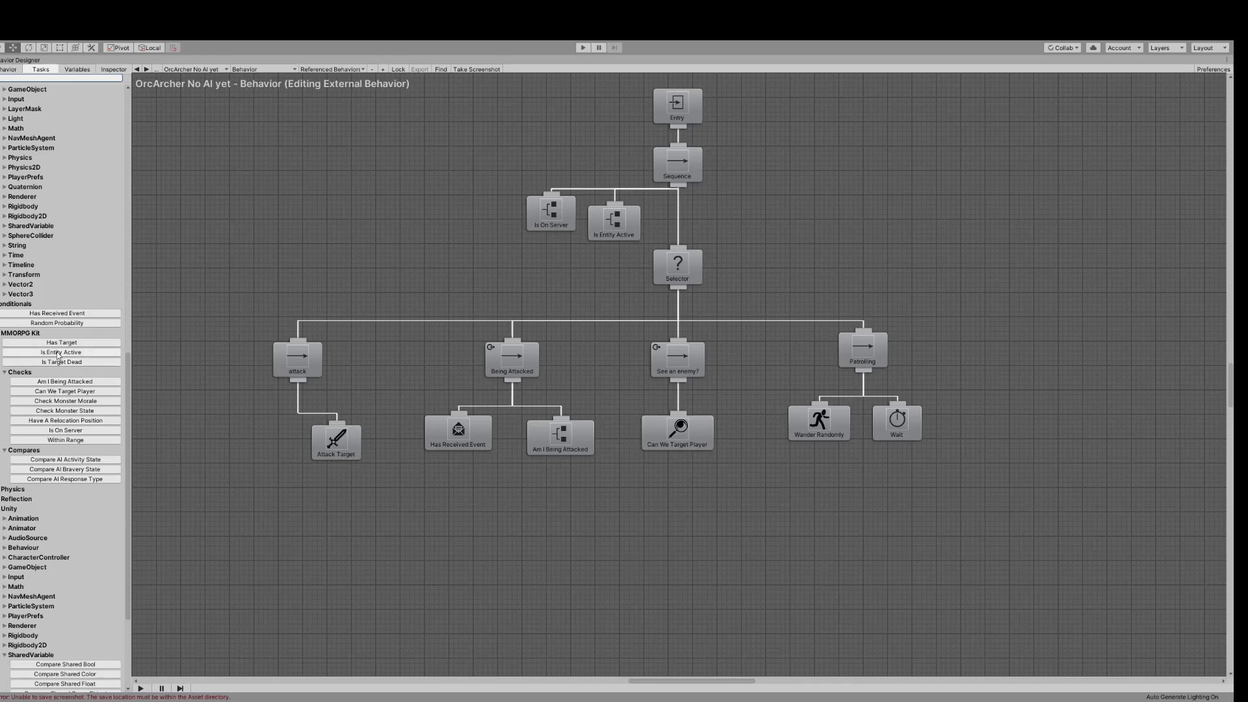
pyautogui.moveTo(62, 342); pyautogui.dragTo(585, 240)
pyautogui.moveTo(424, 339); pyautogui.dragTo(297, 364)
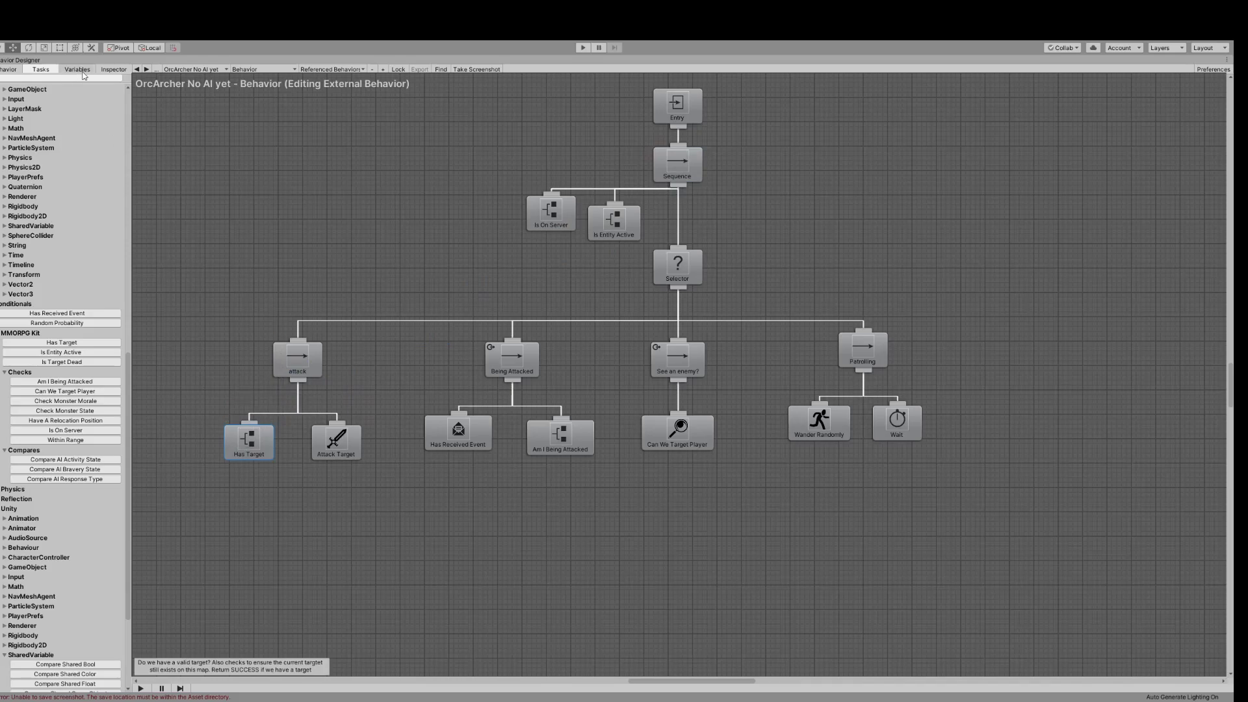
# - Set Has Target's Current Target to TargetedPlayer and bring Attack Target slightly closer to it
pyautogui.click(112, 70)
pyautogui.click(120, 135)
pyautogui.click(113, 155)
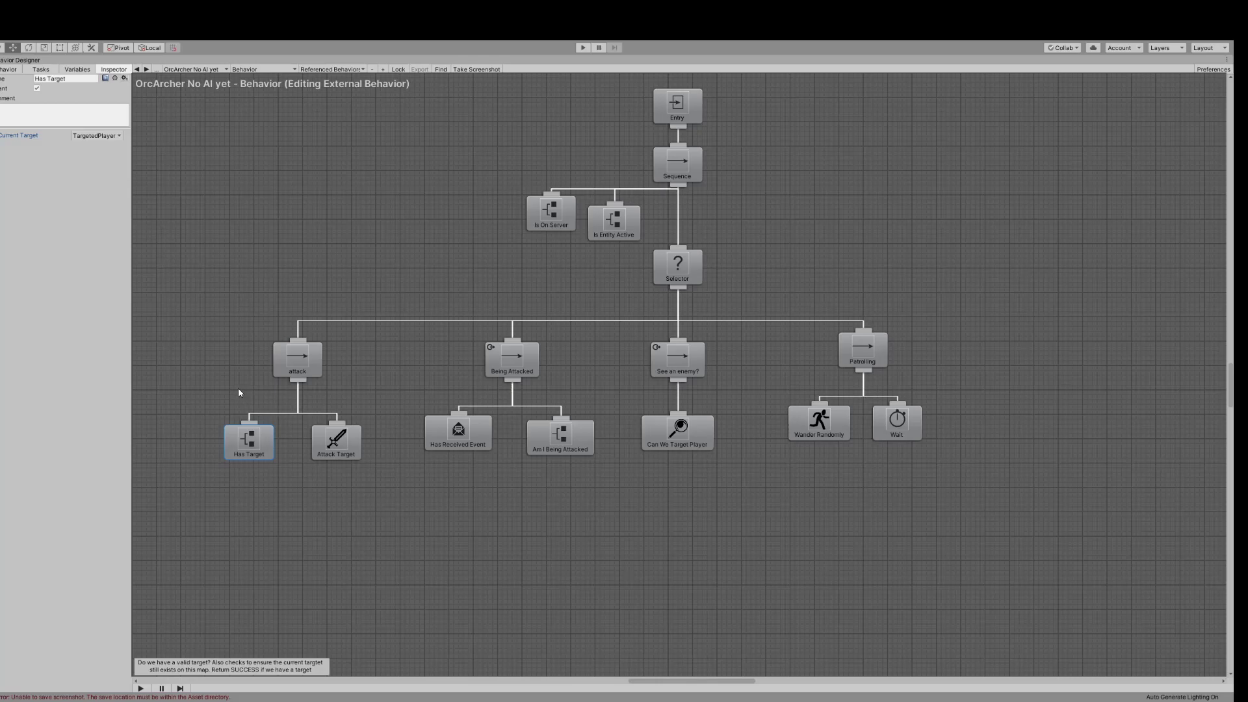
pyautogui.moveTo(245, 444); pyautogui.dragTo(248, 440)
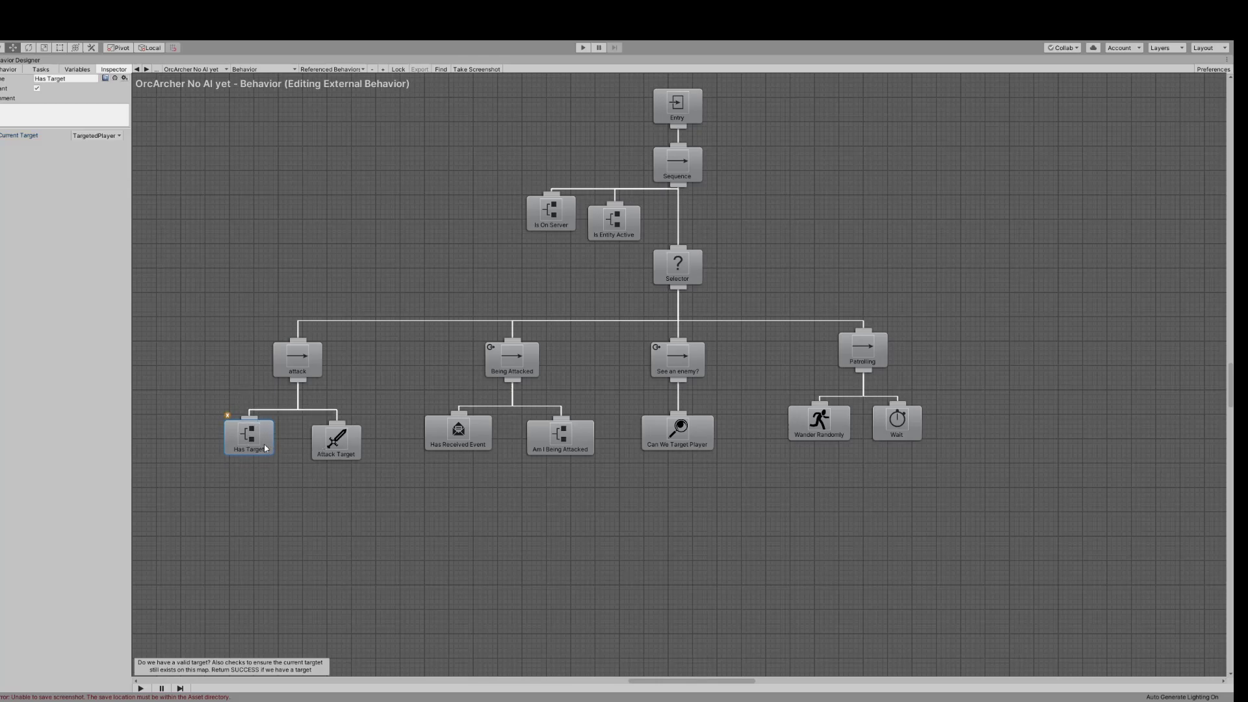
pyautogui.moveTo(325, 444); pyautogui.dragTo(314, 444)
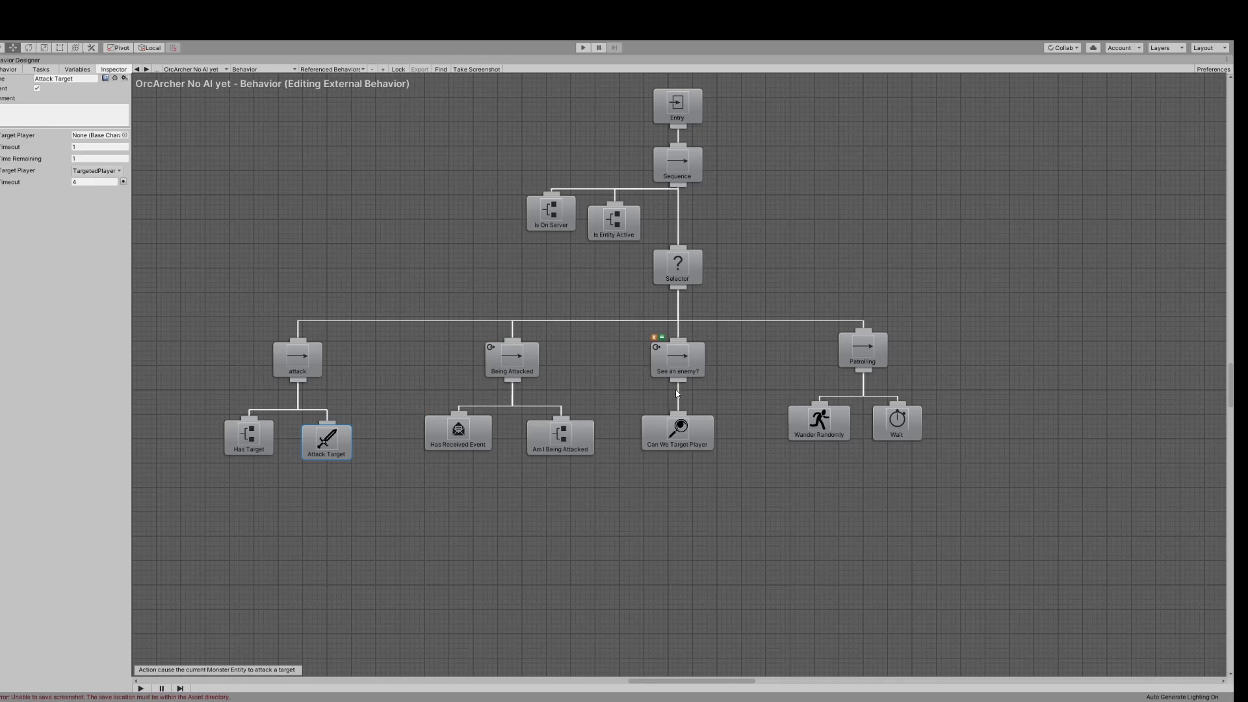
# - Review the settings of Can We Target Player, See an enemy?, Patrolling, Attack Target and Has Target
pyautogui.click(677, 430)
pyautogui.click(681, 359)
pyautogui.click(871, 350)
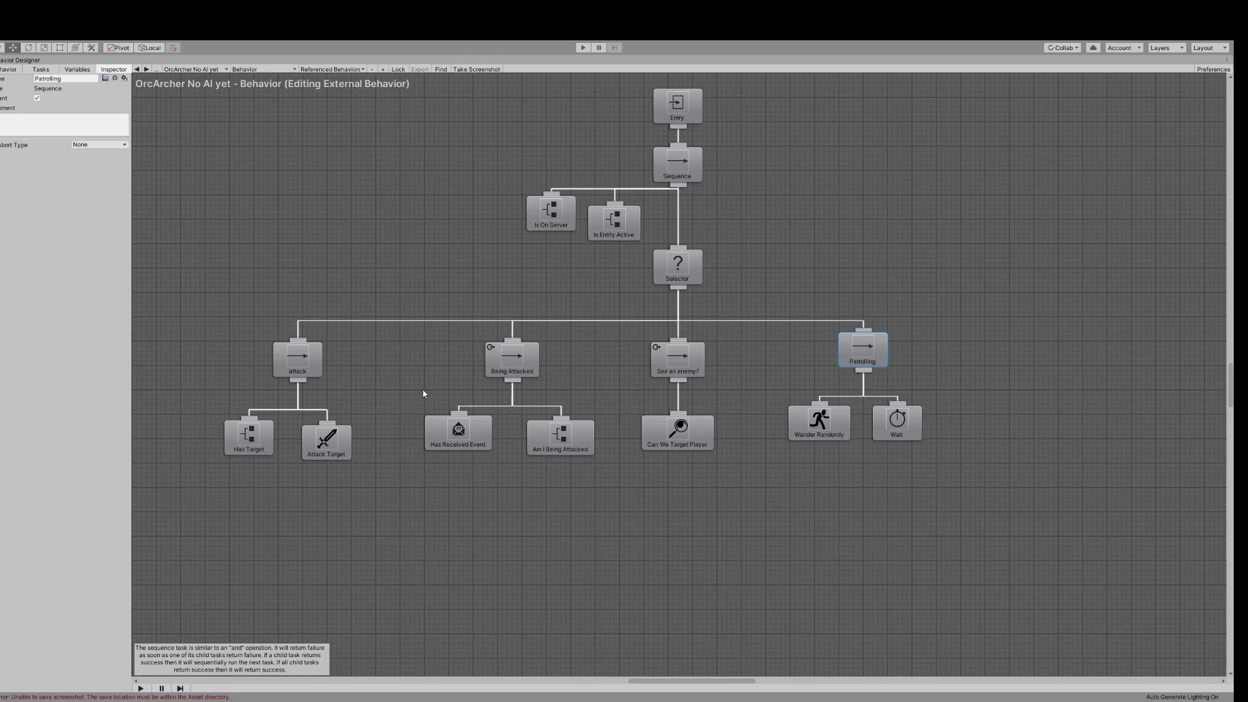
pyautogui.click(308, 449)
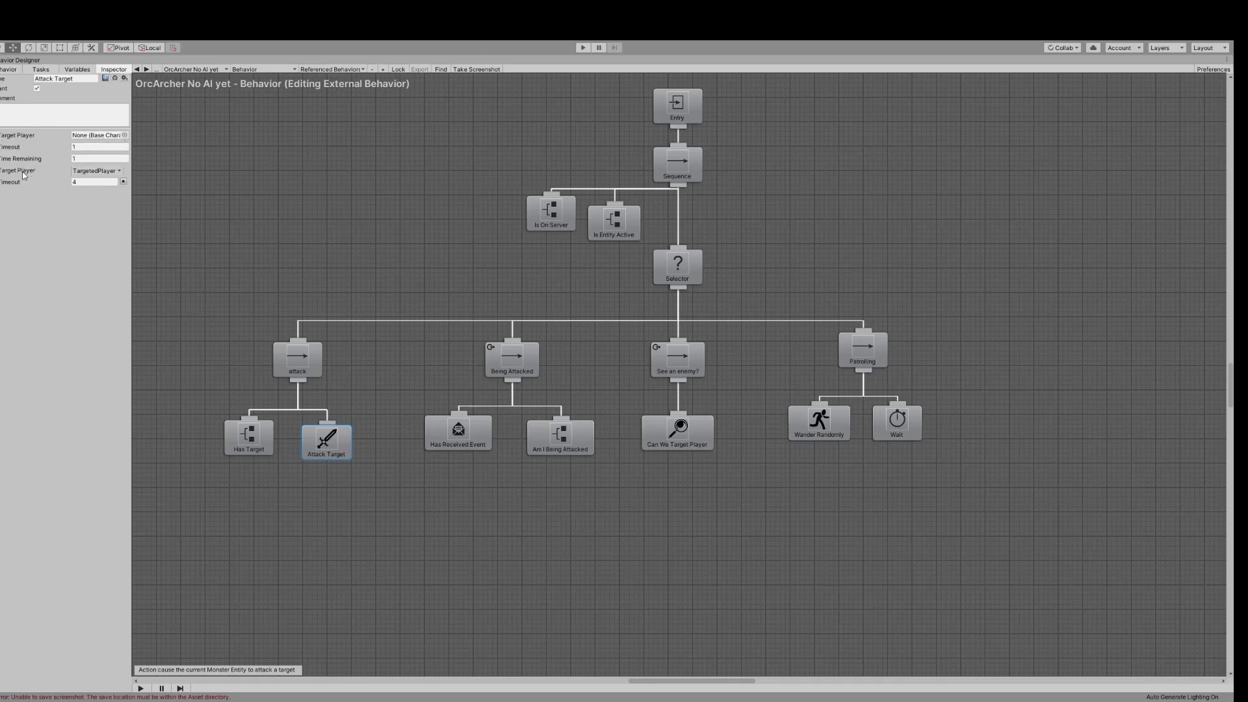
pyautogui.click(264, 434)
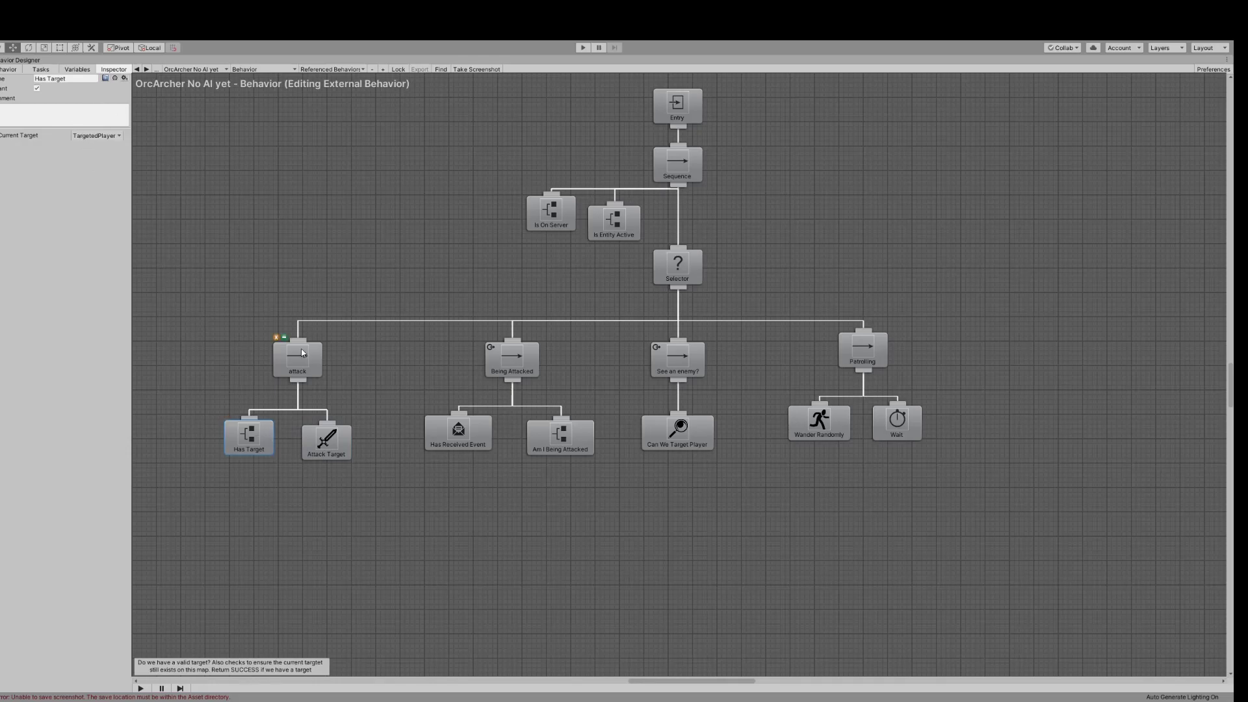
# - Move Has Target further left and place Attack Target nearly straight beneath the attack sequence
pyautogui.moveTo(308, 442); pyautogui.dragTo(343, 445)
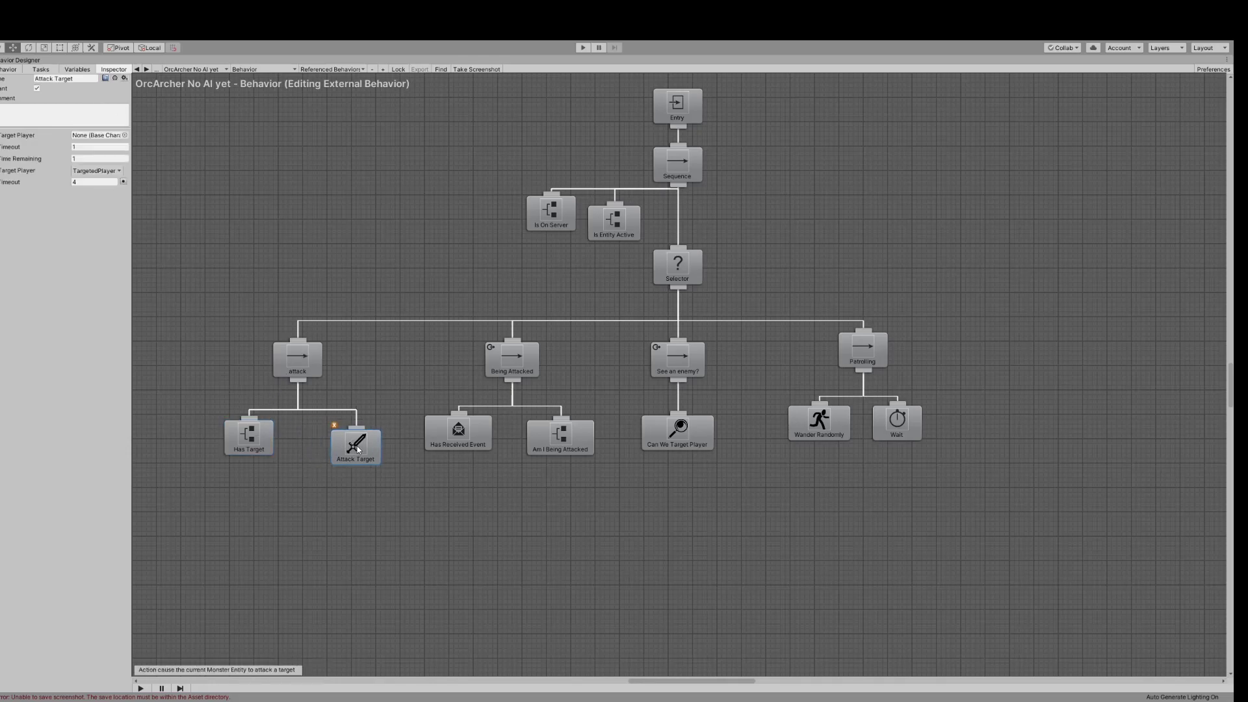
pyautogui.moveTo(251, 434); pyautogui.dragTo(235, 435)
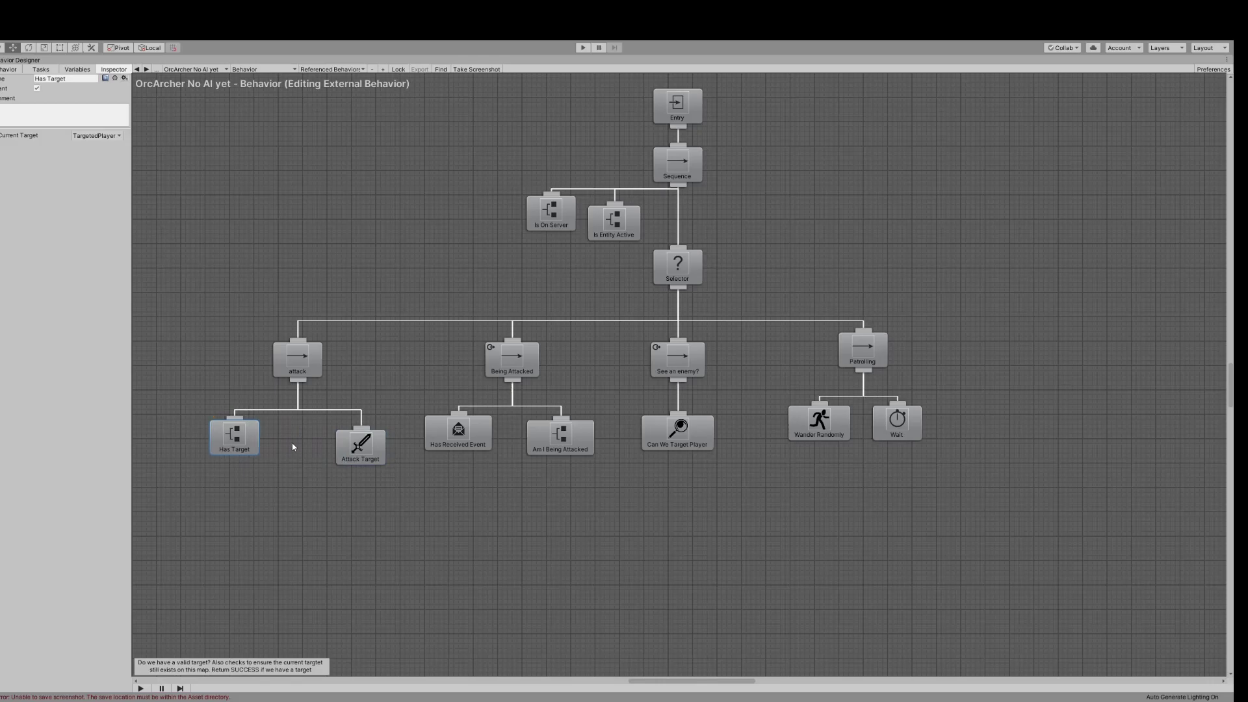
pyautogui.moveTo(342, 446); pyautogui.dragTo(318, 446)
pyautogui.click(242, 439)
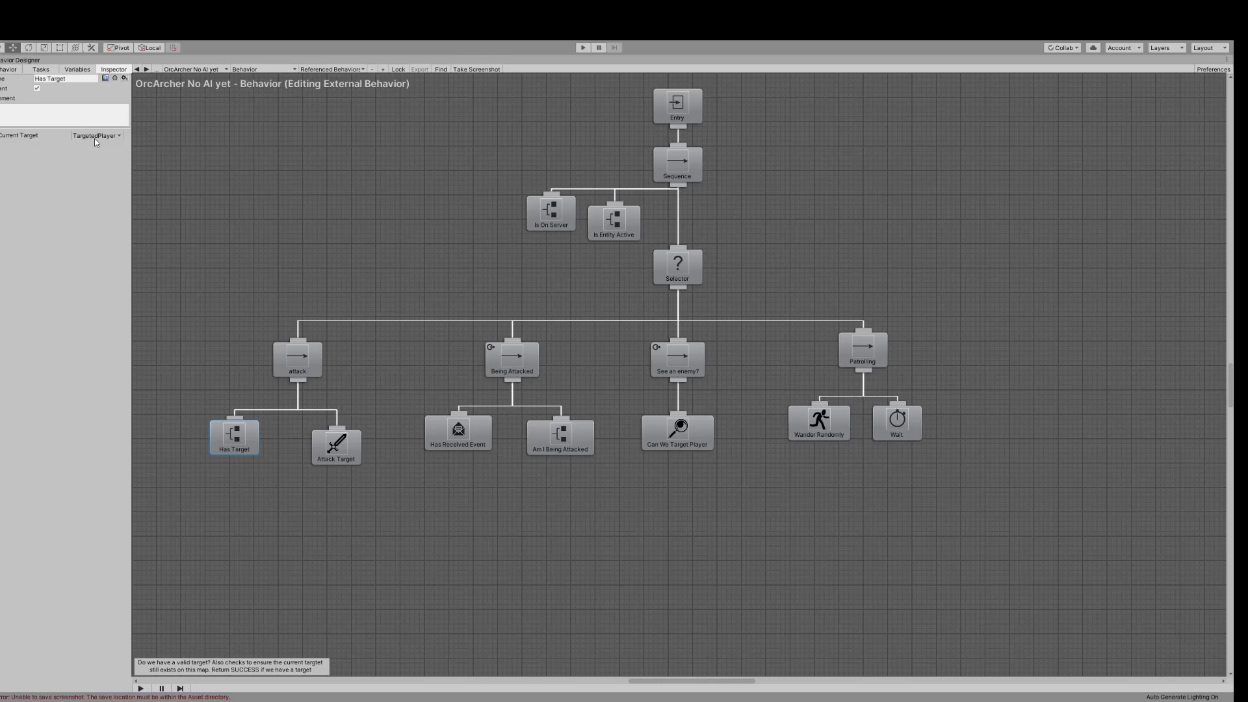
pyautogui.moveTo(333, 446); pyautogui.dragTo(307, 442)
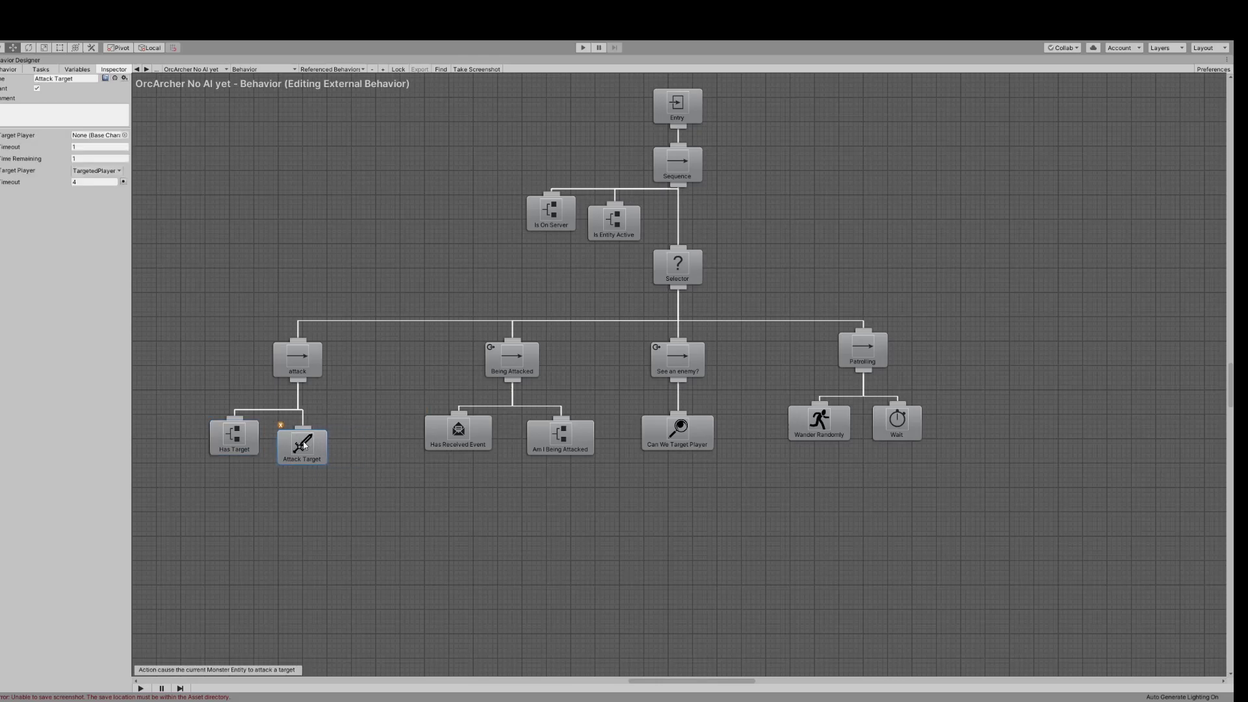
# - Add a Wait task under the attack sequence to the right of Attack Target, and center Attack Target beneath the sequence
pyautogui.click(40, 69)
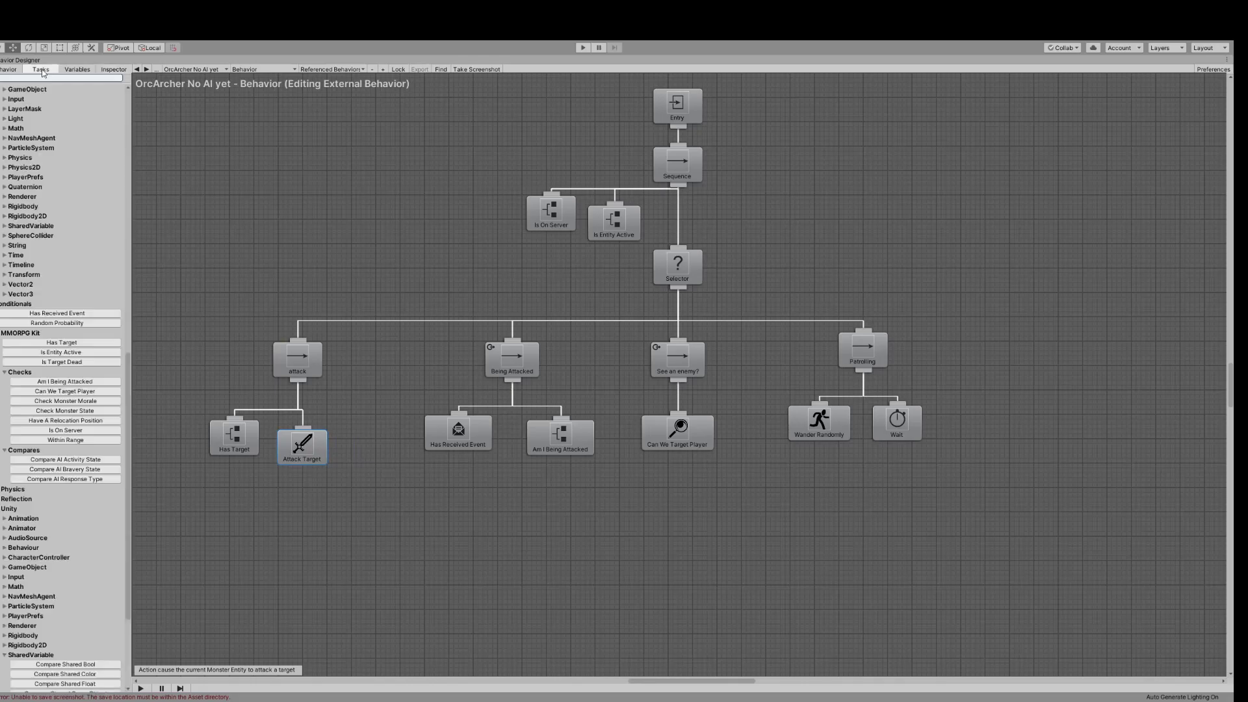
pyautogui.scroll(5, 51, 157)
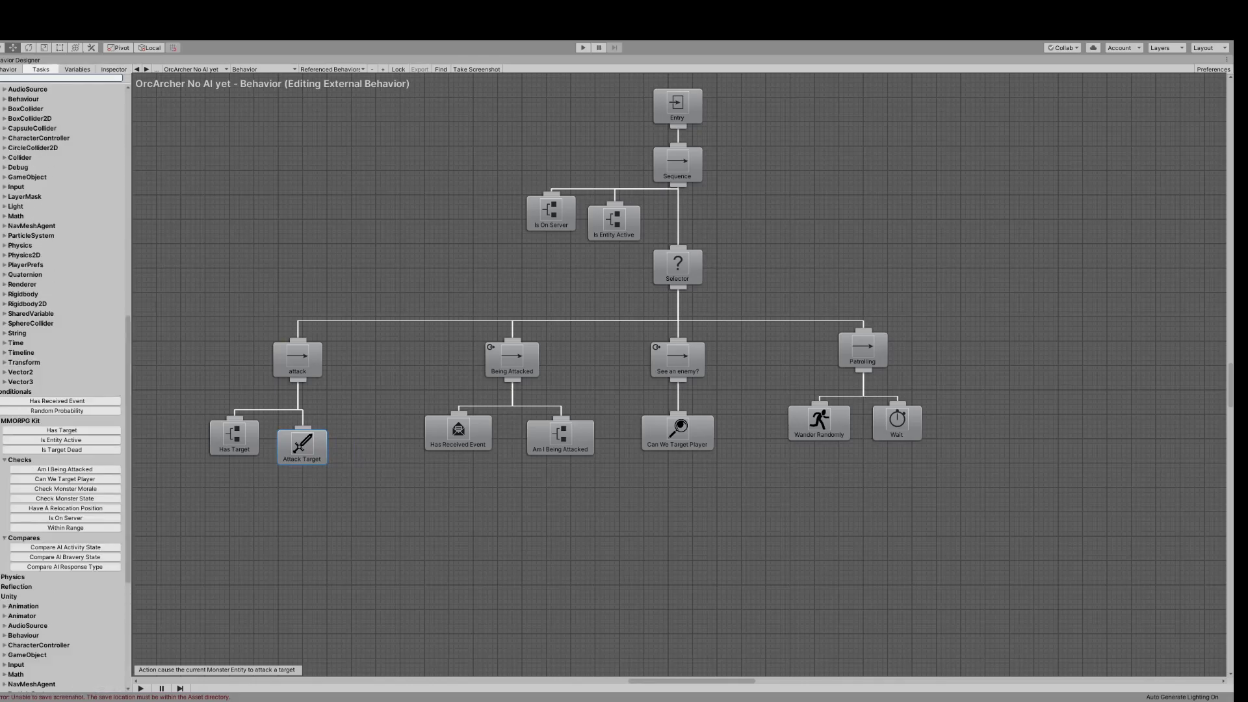
pyautogui.click(28, 78)
pyautogui.write('wait')
pyautogui.click(45, 99)
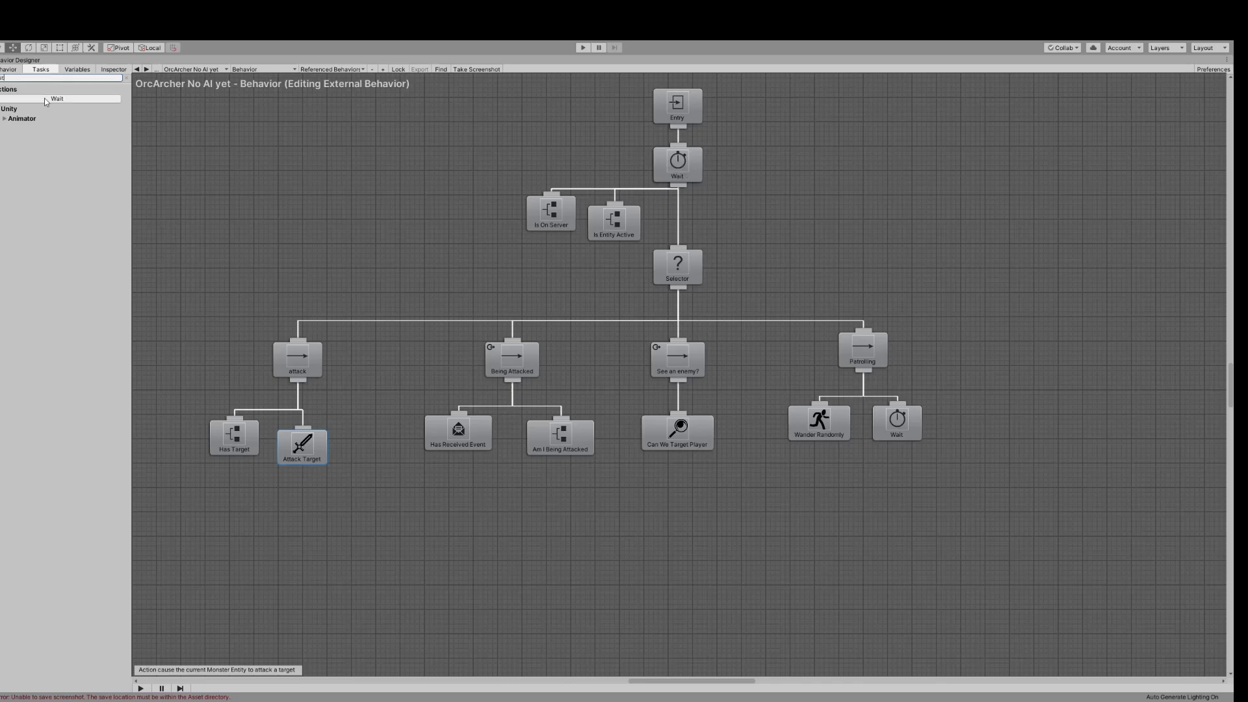
pyautogui.moveTo(673, 168); pyautogui.dragTo(303, 379)
pyautogui.moveTo(365, 440); pyautogui.dragTo(355, 440)
pyautogui.click(302, 448)
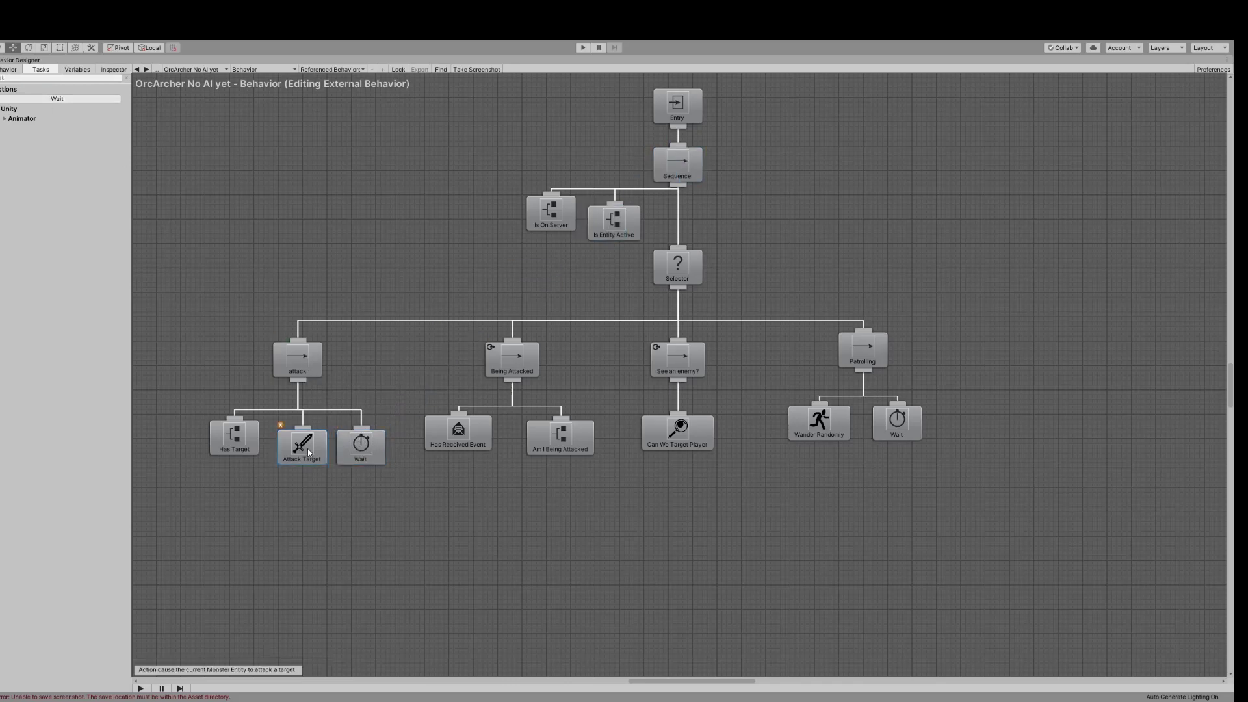
pyautogui.click(365, 446)
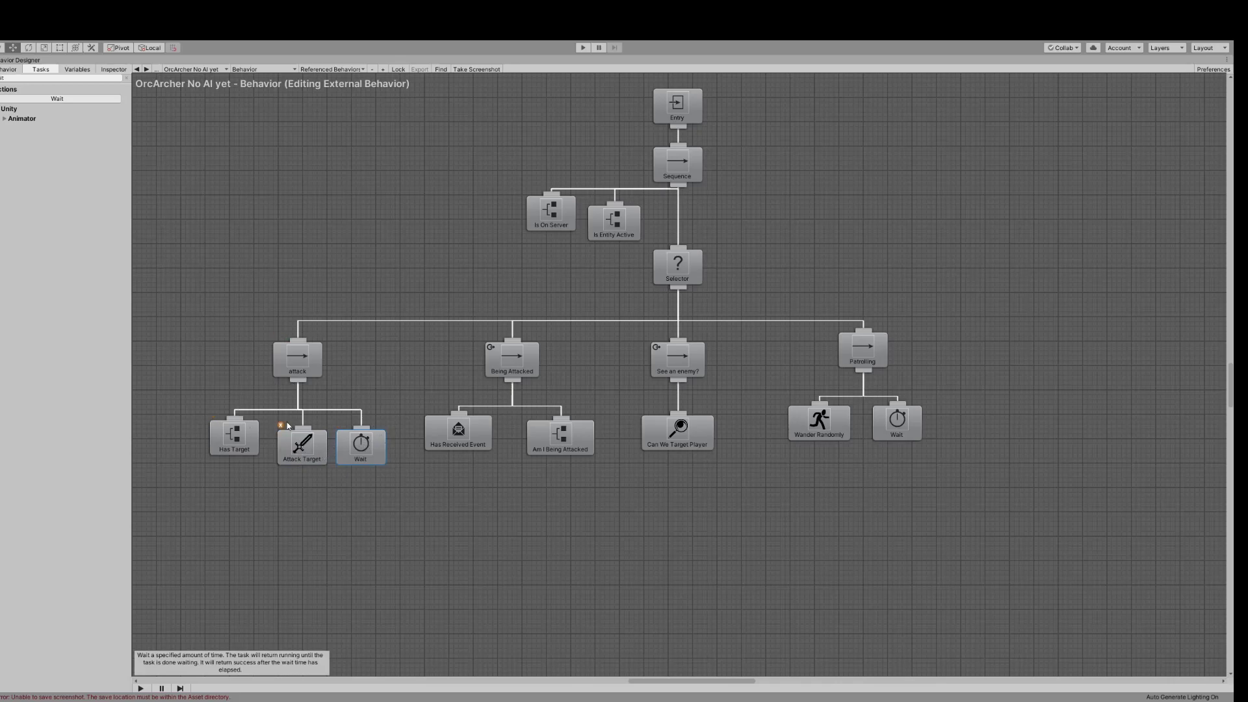
pyautogui.moveTo(301, 443); pyautogui.dragTo(295, 443)
# - Set the attack sequence's Abort Type to Lower Priority and check the settings of Has Target and Am I Being Attacked
pyautogui.click(302, 355)
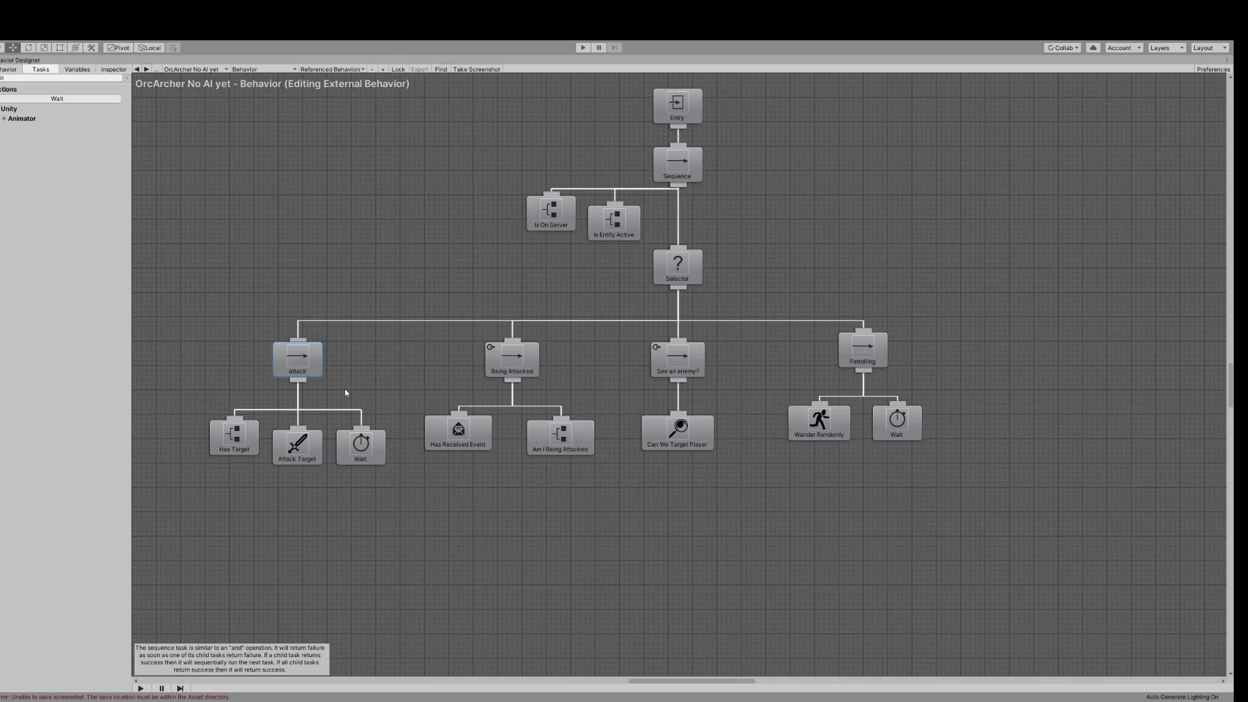
pyautogui.click(113, 69)
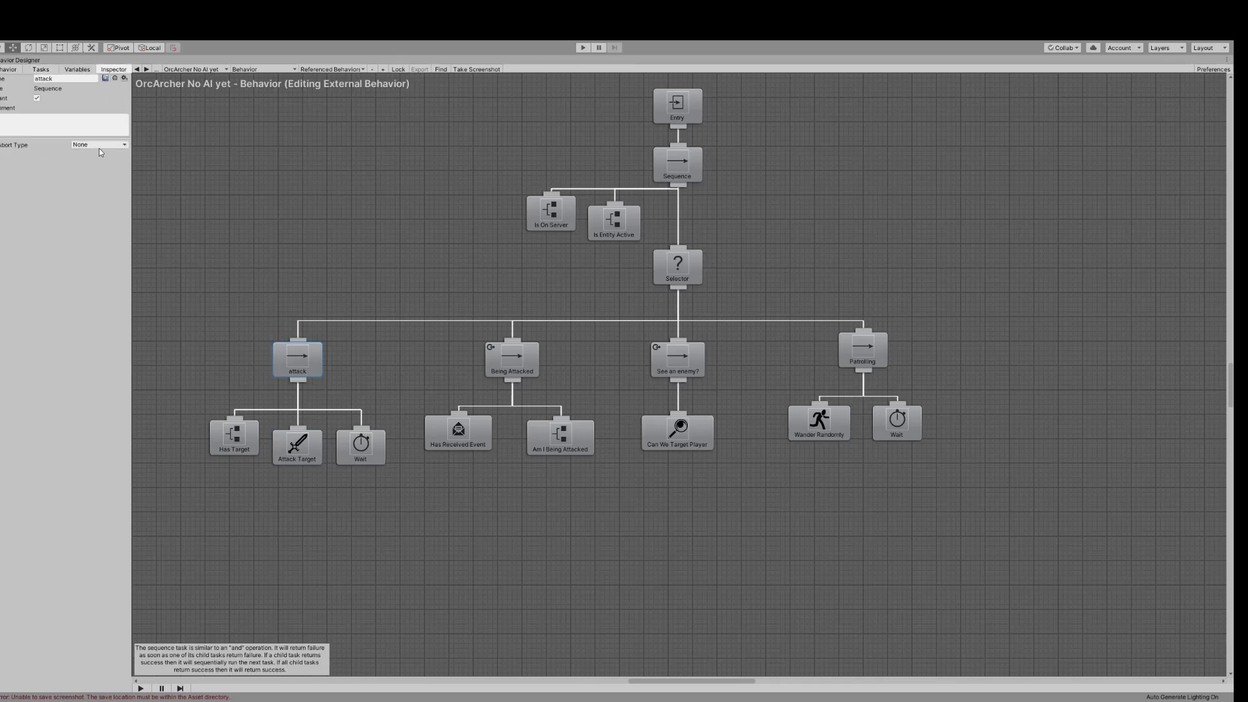
pyautogui.click(102, 181)
pyautogui.click(240, 444)
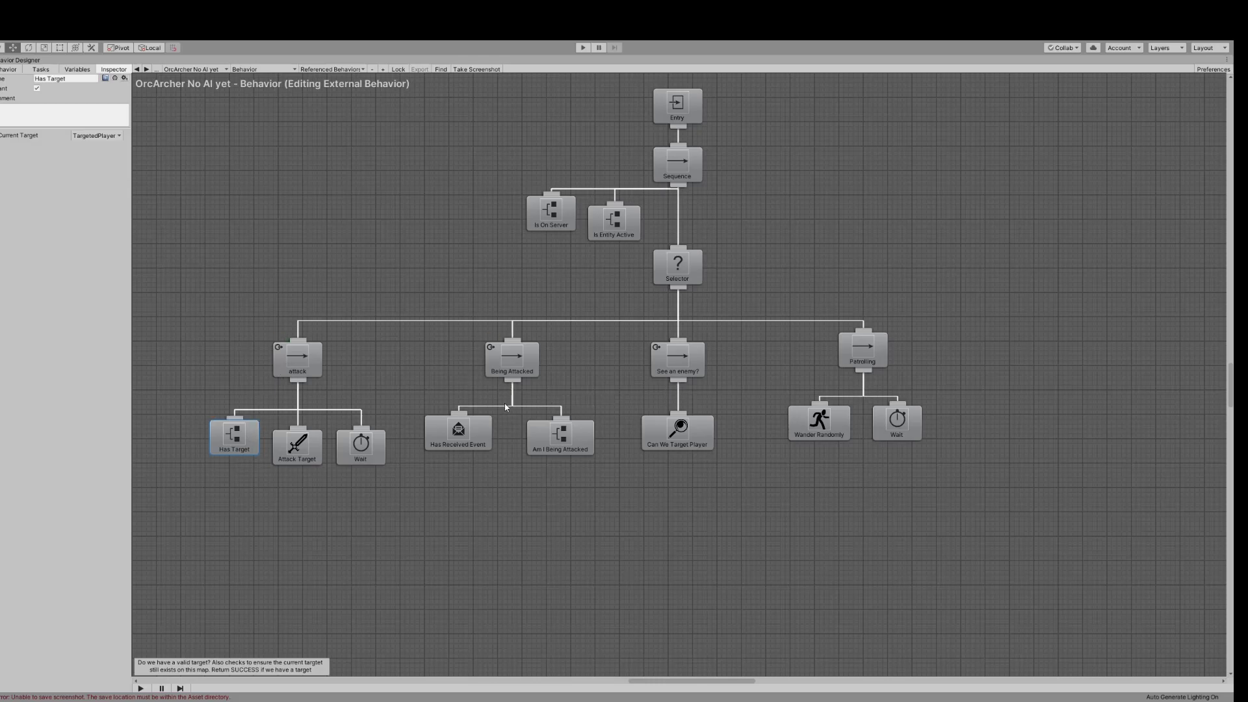
pyautogui.click(563, 437)
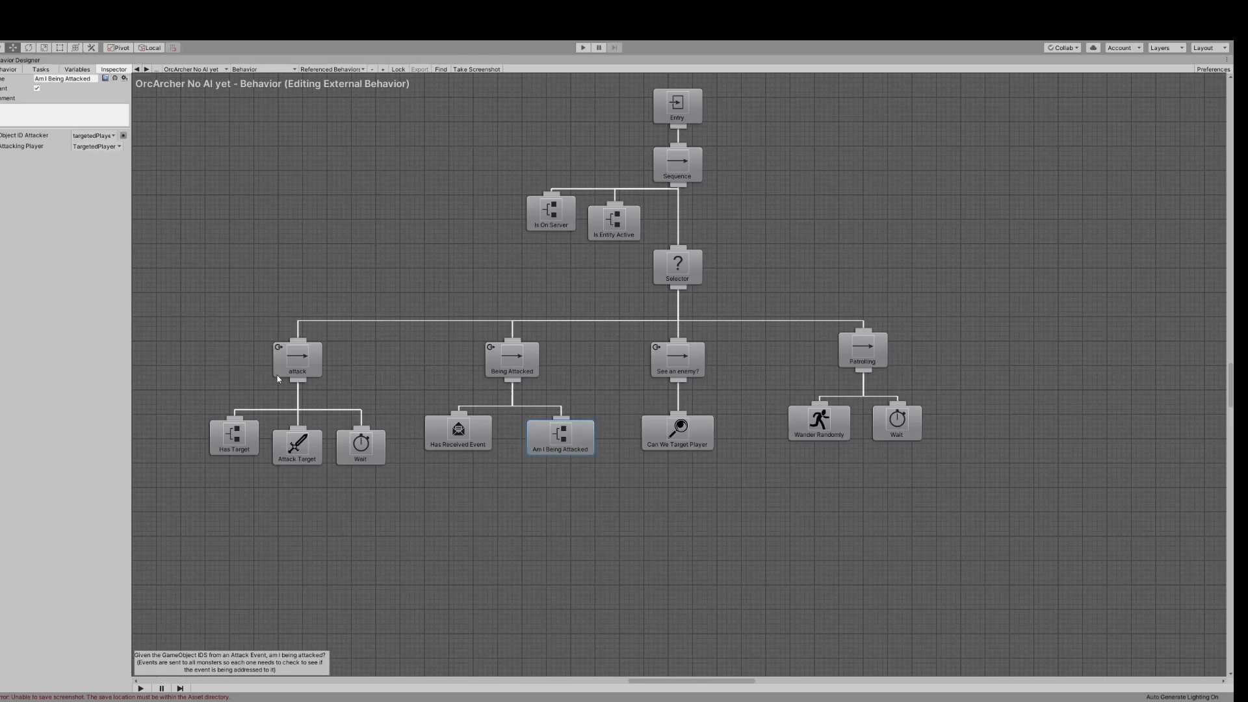
pyautogui.click(294, 364)
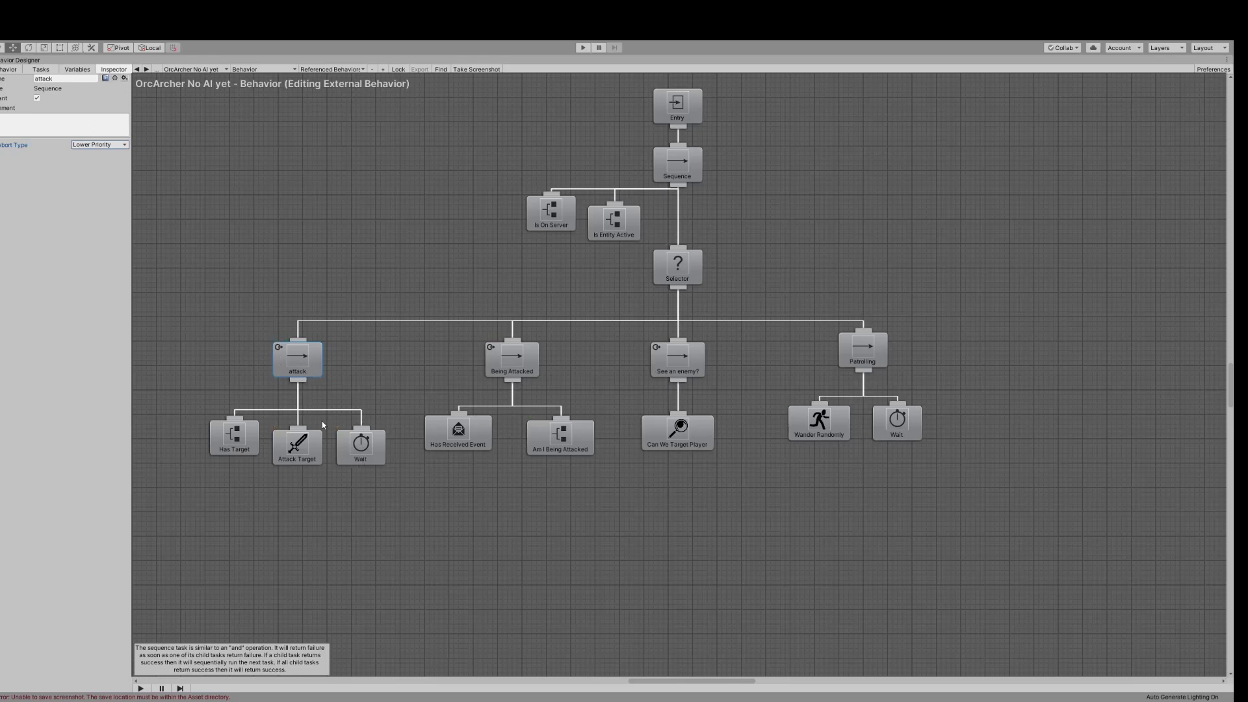
# - Spread Has Target and Wait farther apart beneath the attack sequence, leaving Attack Target between them
pyautogui.moveTo(256, 435); pyautogui.dragTo(285, 445)
pyautogui.moveTo(376, 456); pyautogui.dragTo(385, 457)
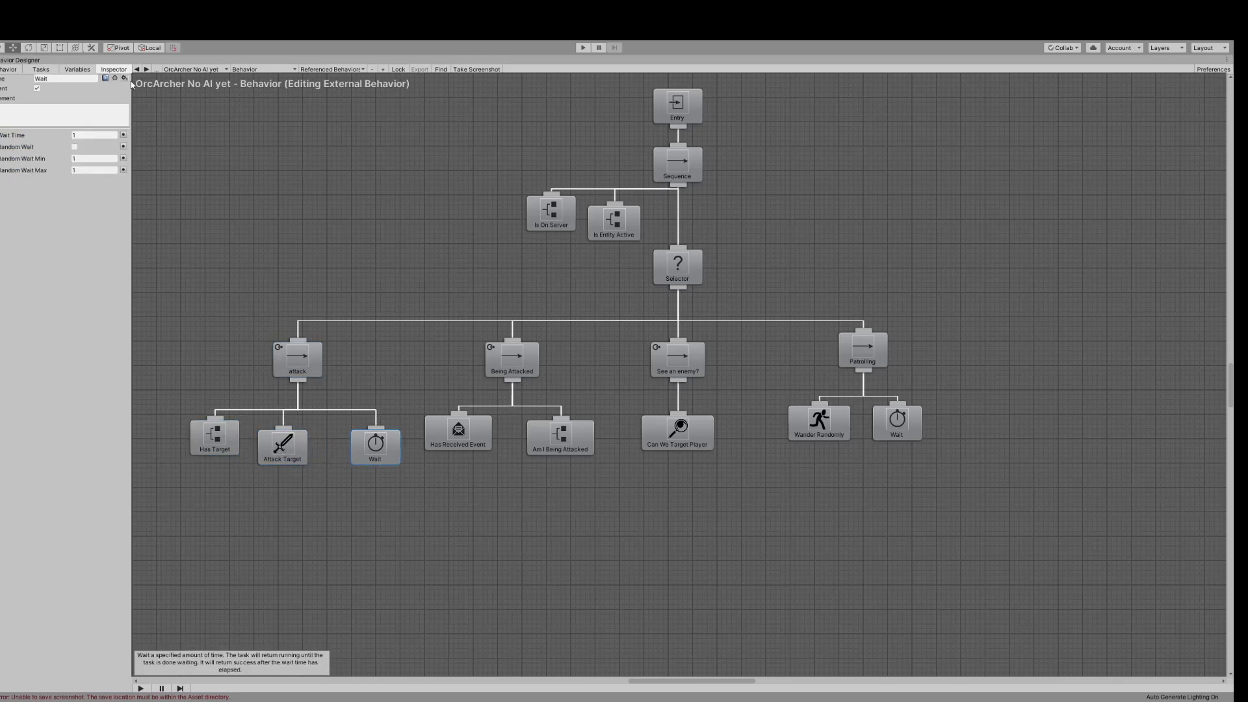
# - Insert a Random Selector between Has Target and Wait under the attack sequence, and make Attack Target its child
pyautogui.click(52, 69)
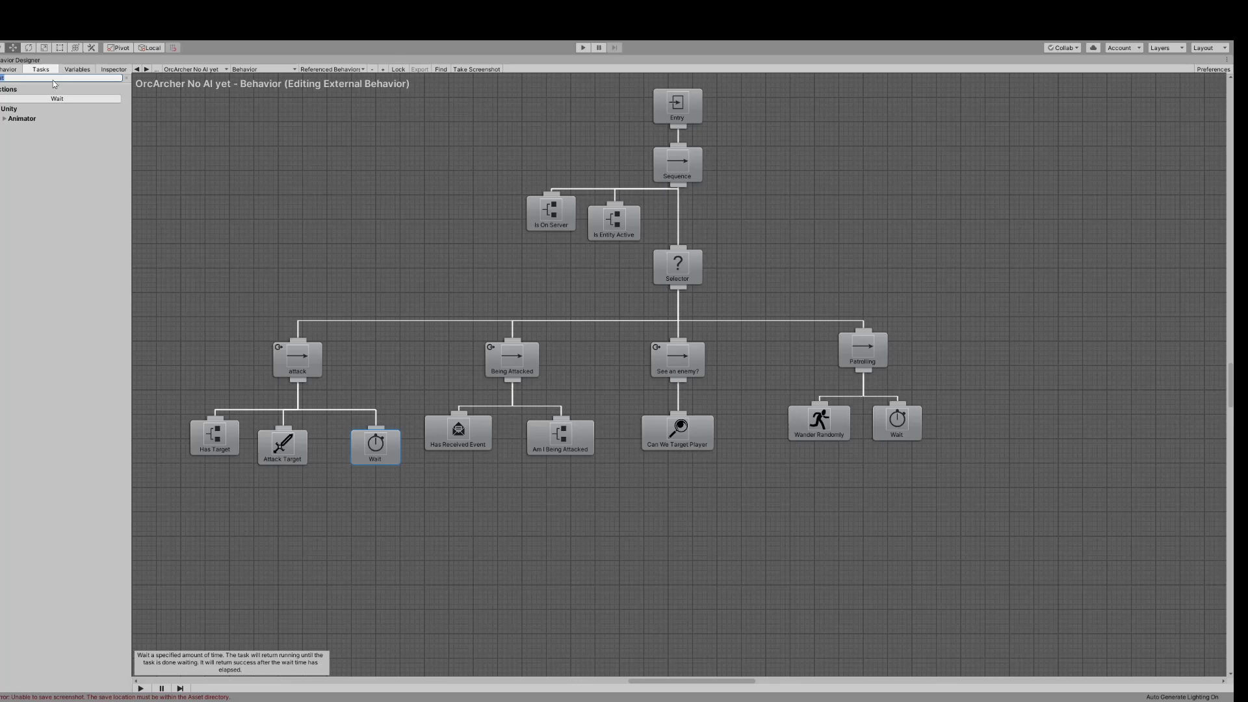
pyautogui.write('rando')
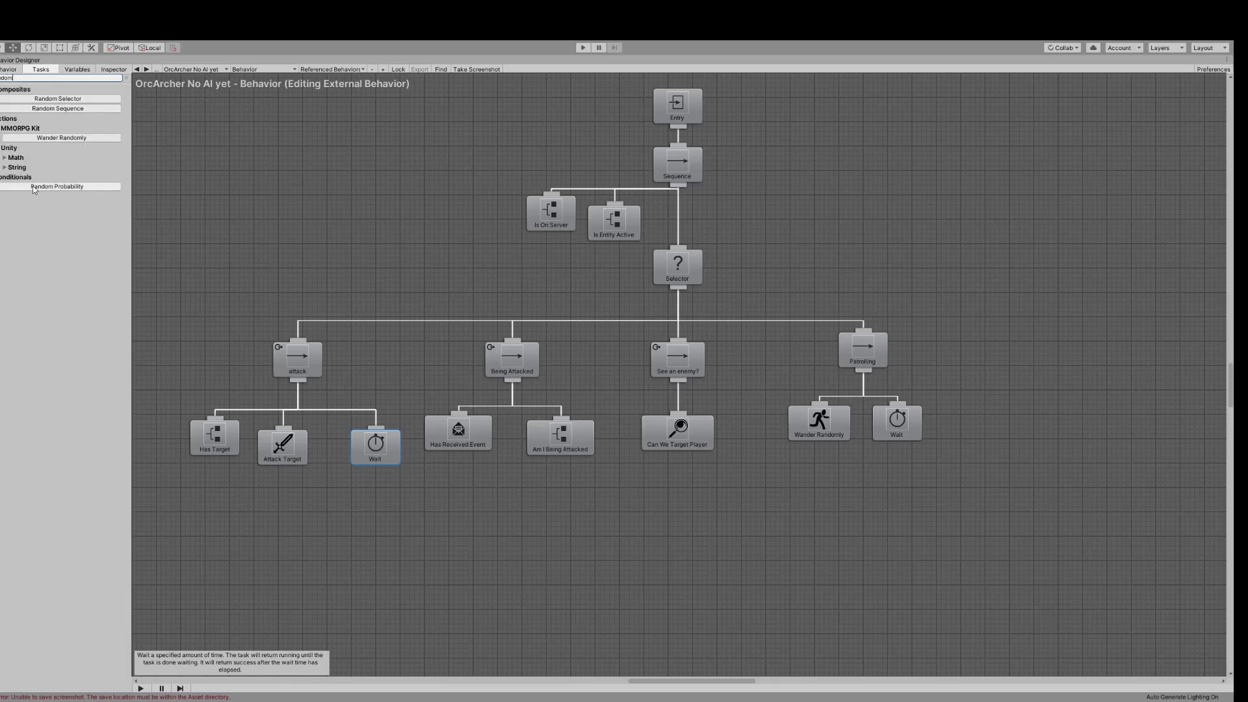
pyautogui.click(66, 100)
pyautogui.moveTo(678, 165); pyautogui.dragTo(300, 366)
pyautogui.click(289, 445)
pyautogui.moveTo(284, 428); pyautogui.dragTo(289, 586)
pyautogui.moveTo(308, 508); pyautogui.dragTo(293, 453)
pyautogui.moveTo(267, 531)
pyautogui.mouseDown()
pyautogui.moveTo(268, 520)
pyautogui.moveTo(263, 534)
pyautogui.mouseUp()
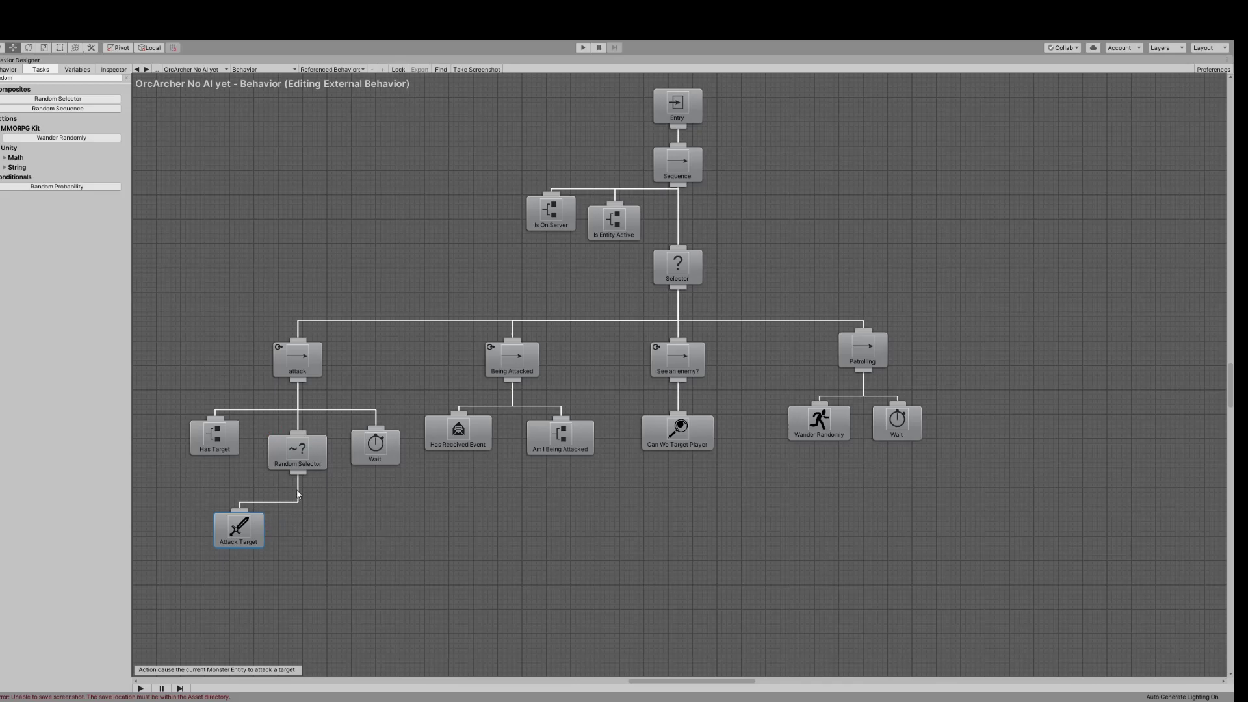
pyautogui.click(291, 448)
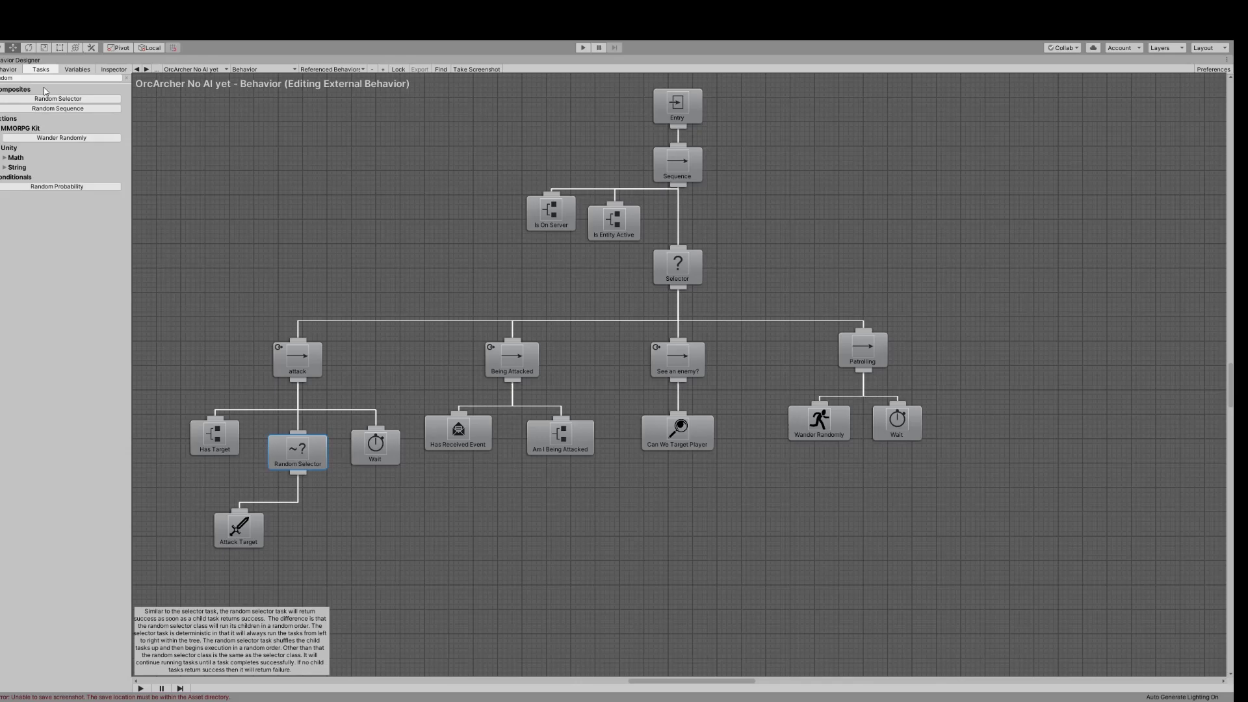
# - Clear the task search, add a Utility Selector beside Attack Target, and check its settings
pyautogui.press('BackSpace')
pyautogui.press('BackSpace')
pyautogui.press('BackSpace')
pyautogui.press('BackSpace')
pyautogui.press('BackSpace')
pyautogui.press('BackSpace')
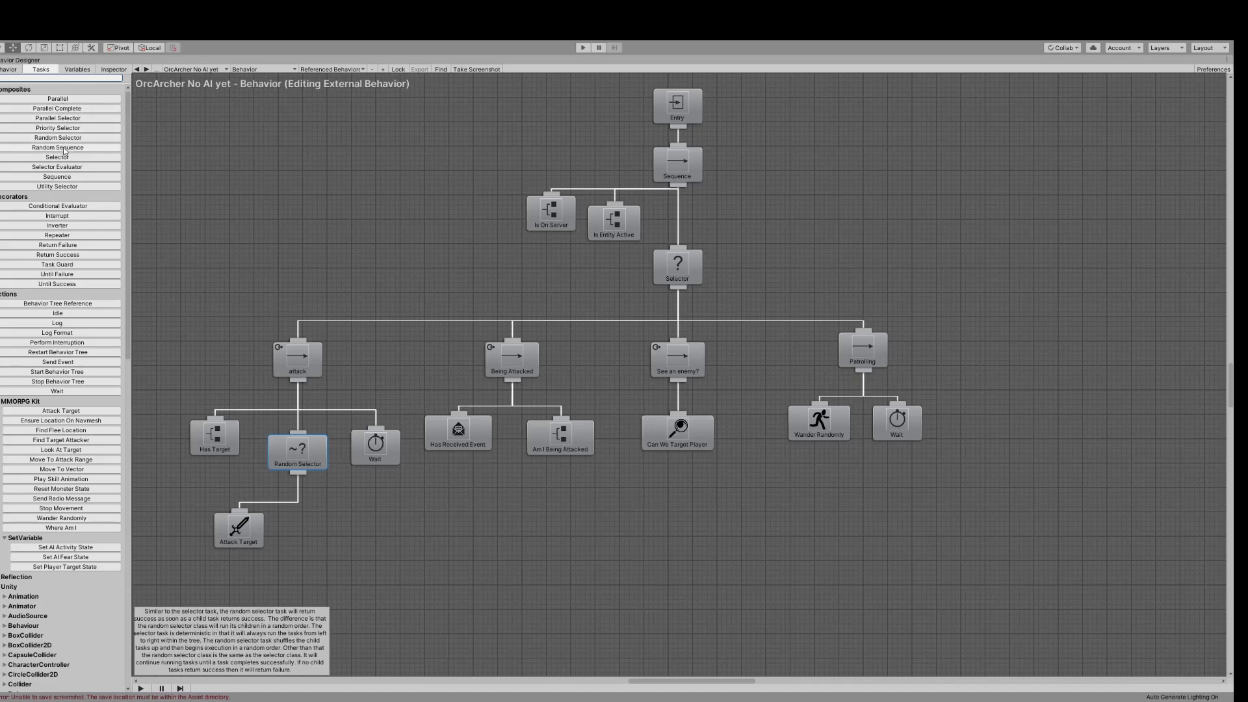
pyautogui.click(57, 186)
pyautogui.moveTo(670, 157); pyautogui.dragTo(339, 518)
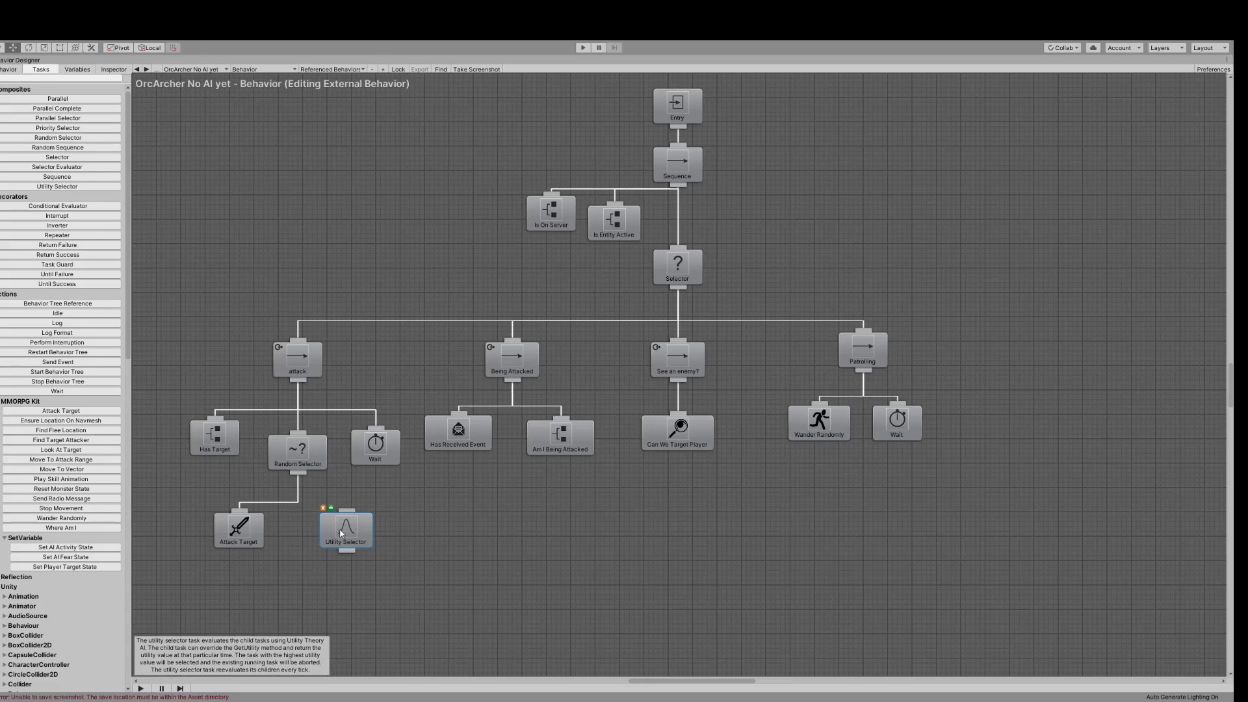
pyautogui.click(115, 68)
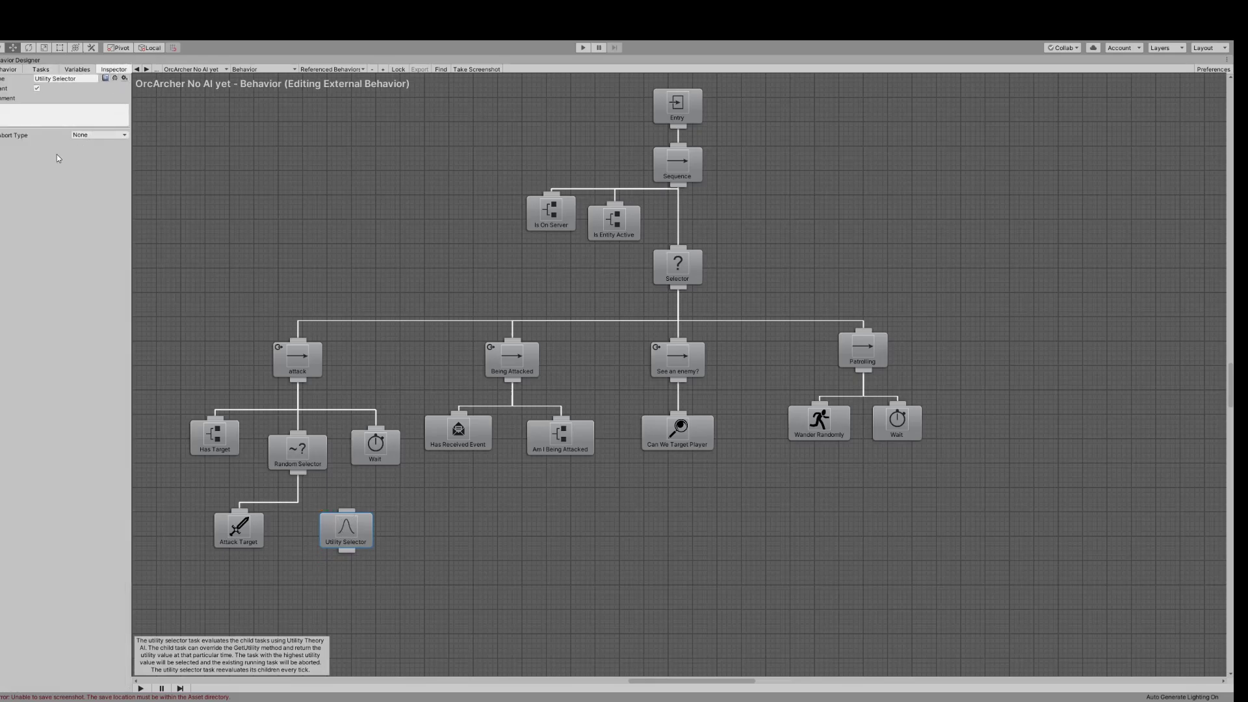
# - Replace the Random Selector under the attack sequence with the Utility Selector, and place Attack Target beneath it as its child
pyautogui.moveTo(239, 513); pyautogui.dragTo(298, 380)
pyautogui.click(294, 442)
pyautogui.press('Delete')
pyautogui.moveTo(325, 537); pyautogui.dragTo(277, 477)
pyautogui.moveTo(197, 485); pyautogui.dragTo(264, 550)
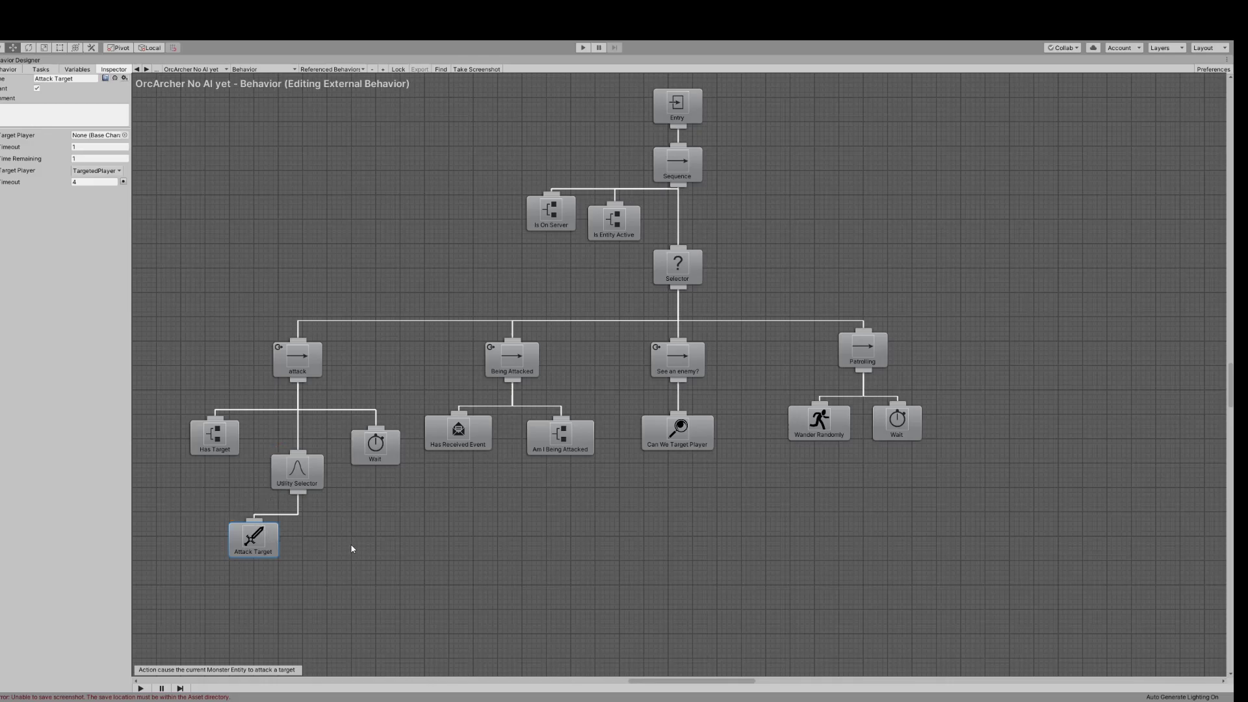
pyautogui.moveTo(258, 546); pyautogui.dragTo(252, 552)
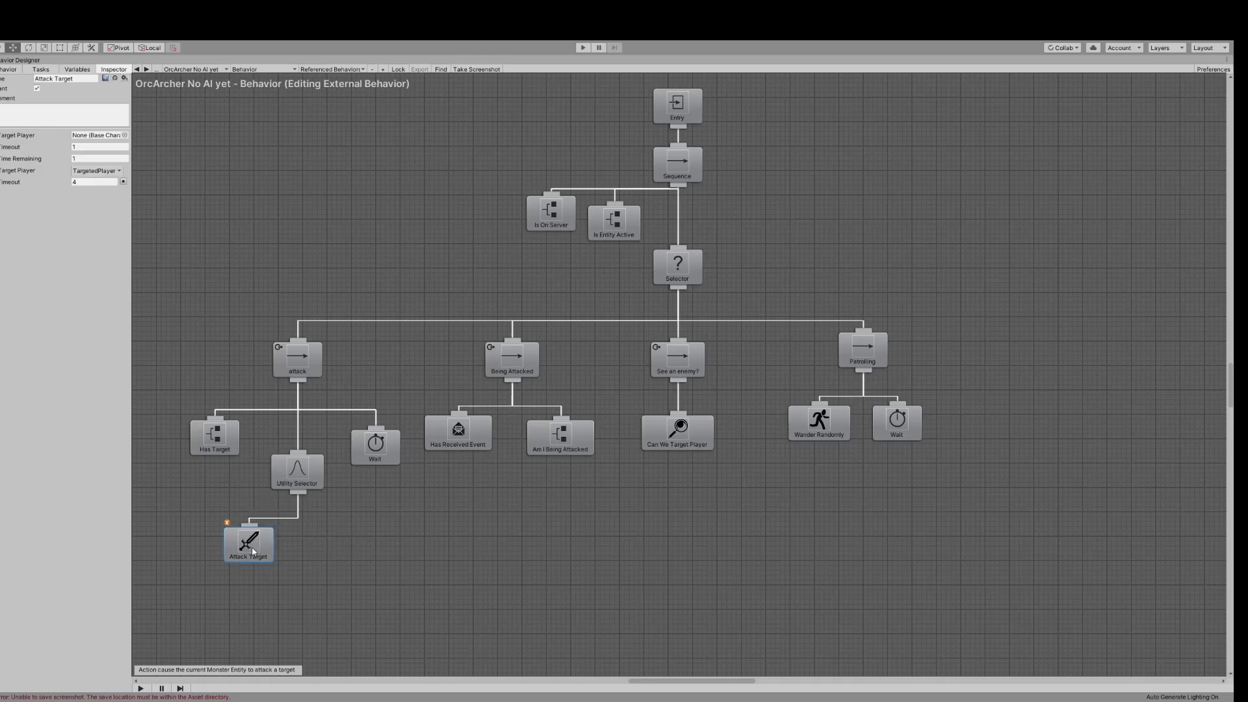